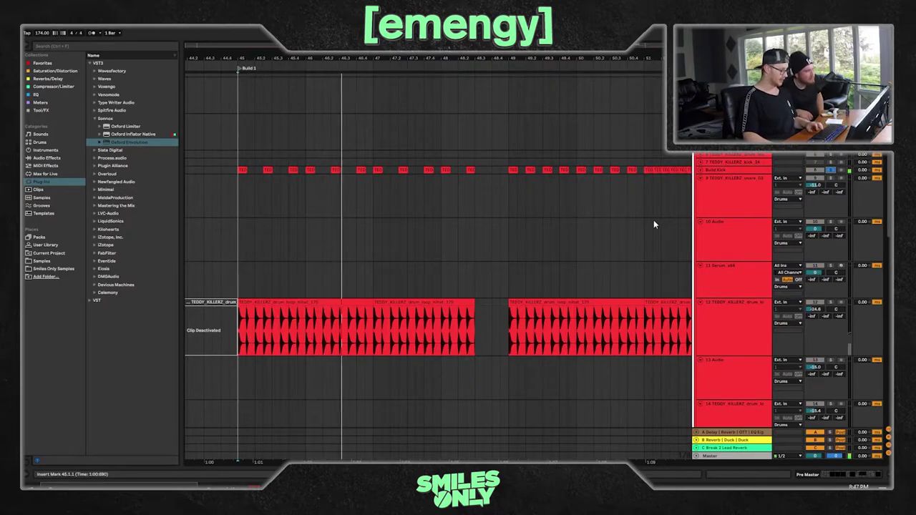
- Solo the TEDDY_KILLERZ hihat drum loop track (12) and listen to it in Build 1
scroll(644, 230, down, 3)
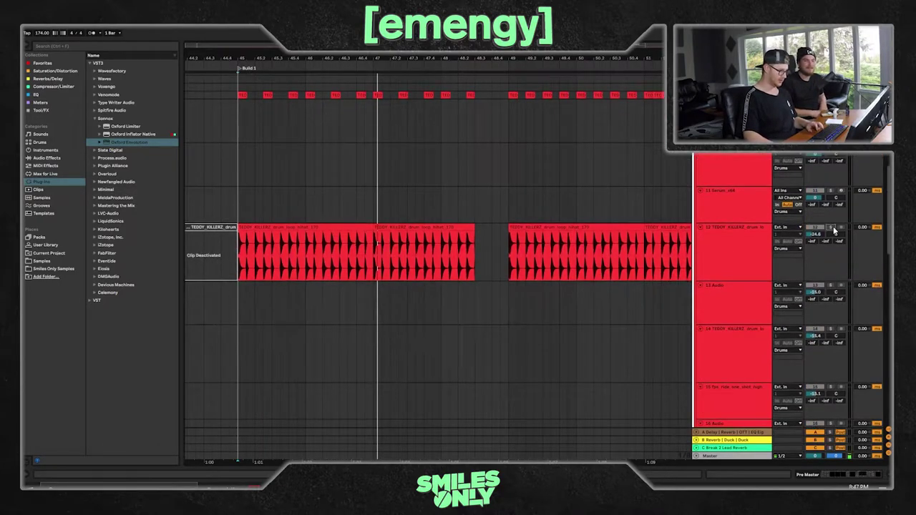
key(space)
key(space)
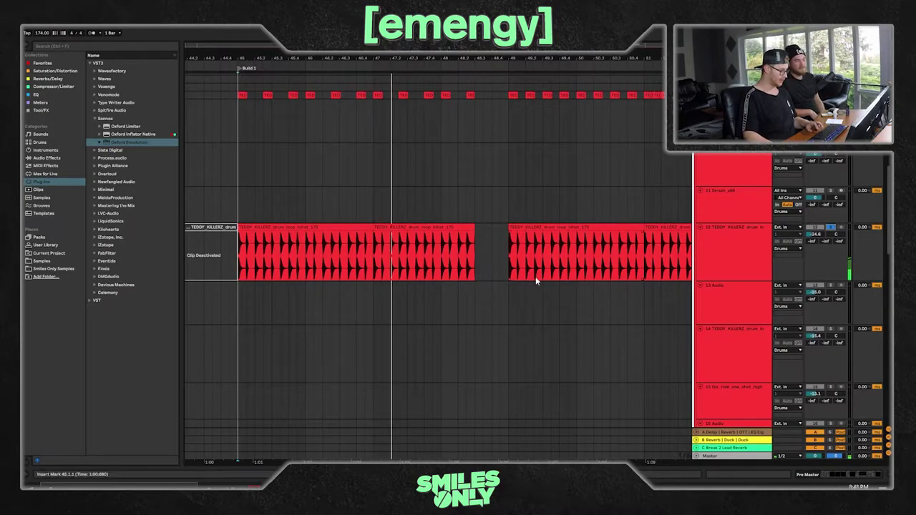
- Solo the TEDDY_KILLERZ snare track (18) and play it from the start of Build 1
scroll(537, 279, down, 5)
scroll(719, 302, down, 3)
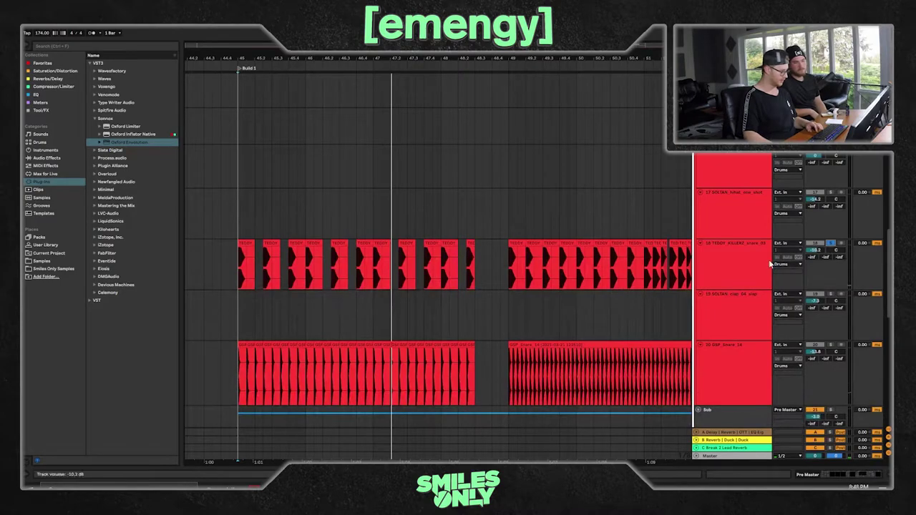
scroll(420, 254, down, 2)
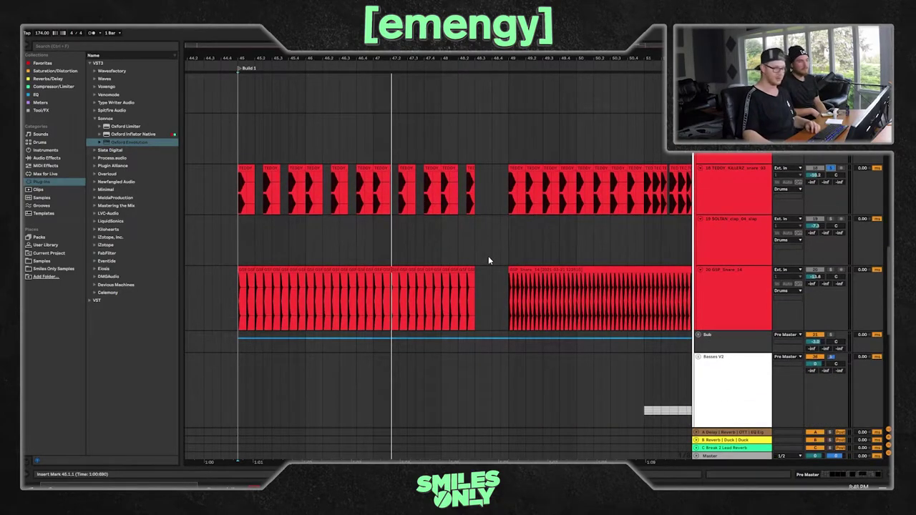
key(space)
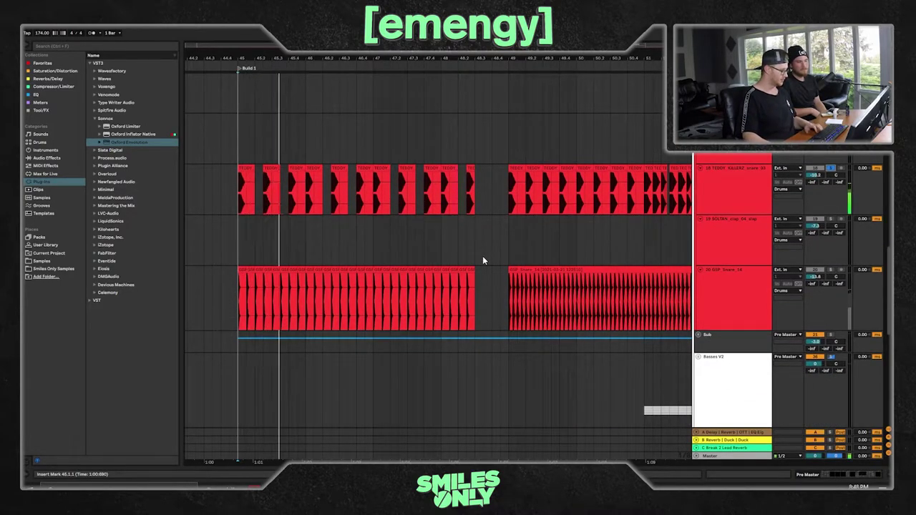
- Listen to the GSP_Snare_14 track soloed, then fold the Drums group
scroll(722, 273, up, 6)
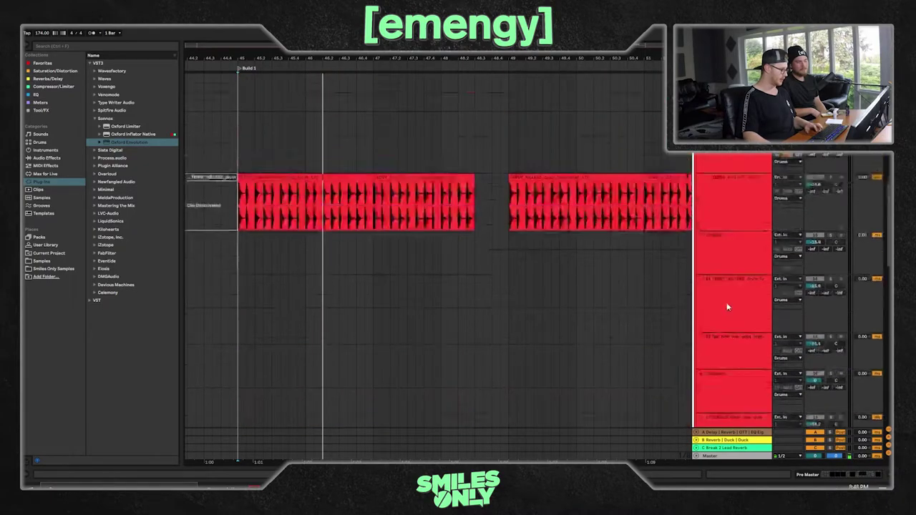
scroll(740, 310, down, 6)
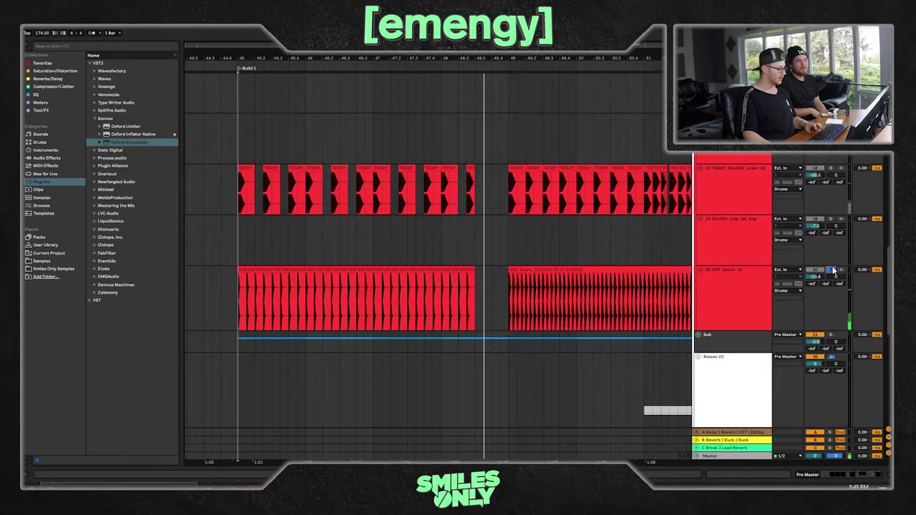
scroll(729, 247, up, 10)
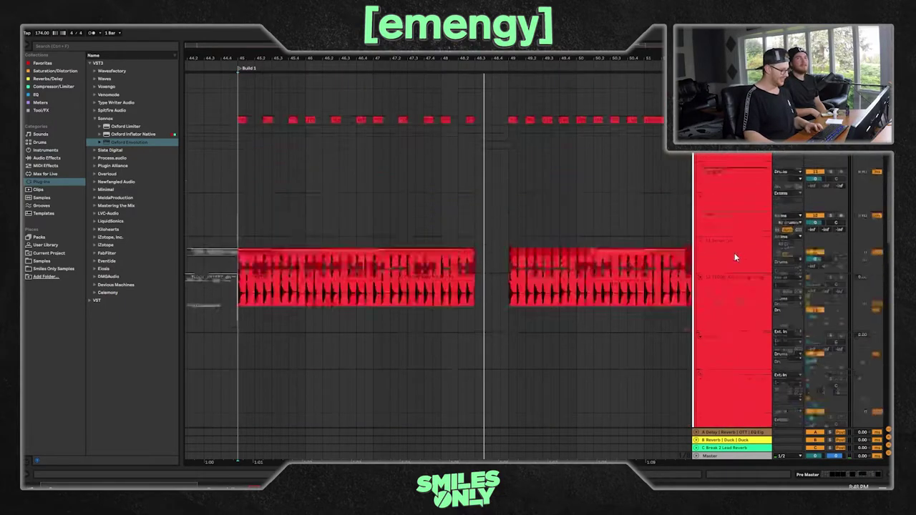
click(700, 184)
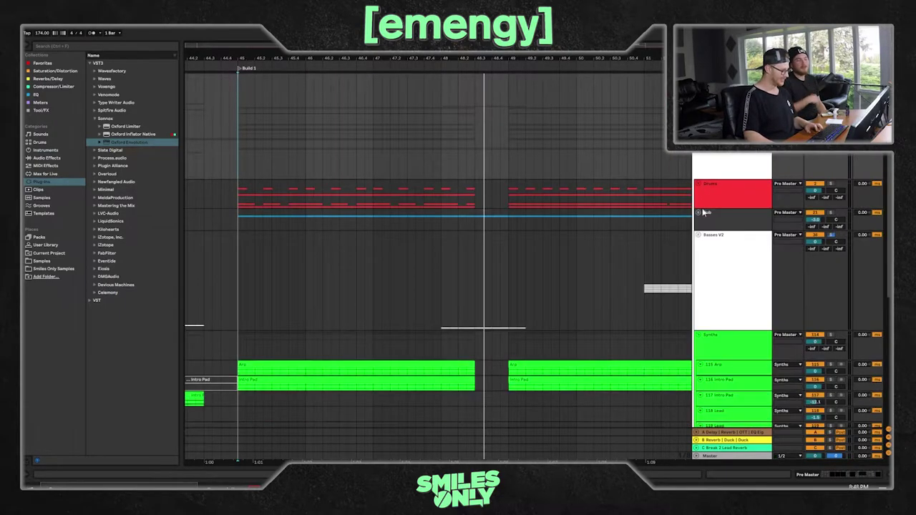
- Solo the 120 Lead track in the Synths group and play it from the start of Build 1
scroll(704, 211, down, 5)
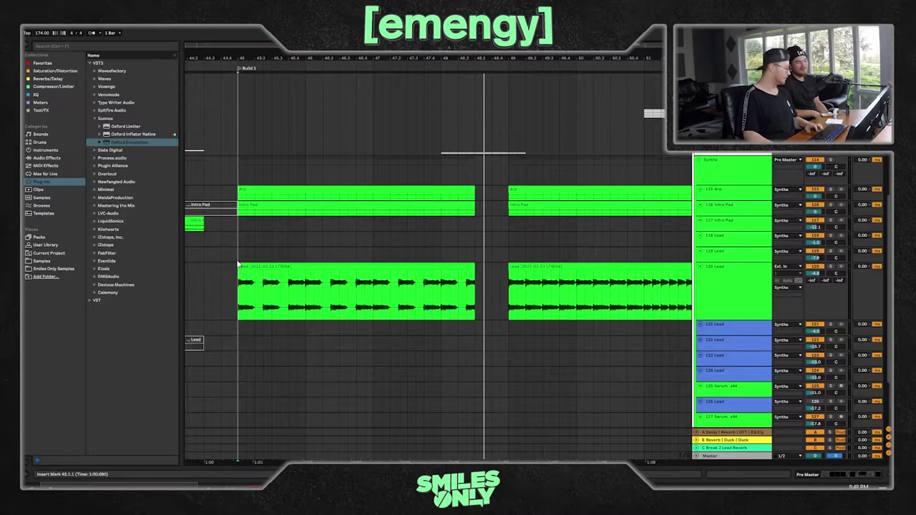
click(763, 257)
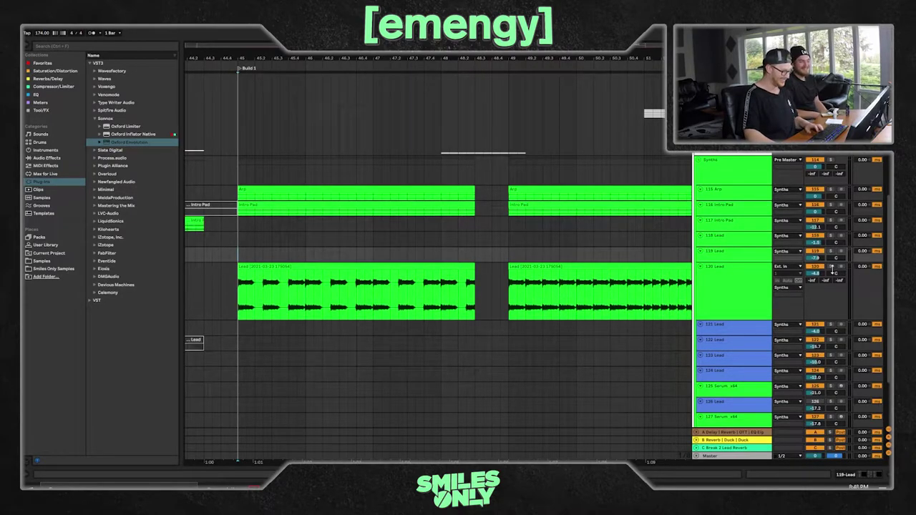
click(832, 267)
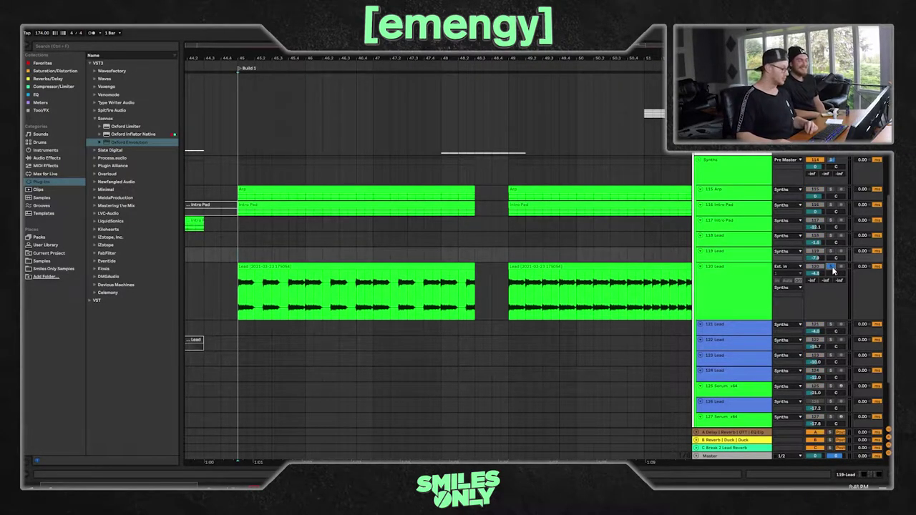
key(space)
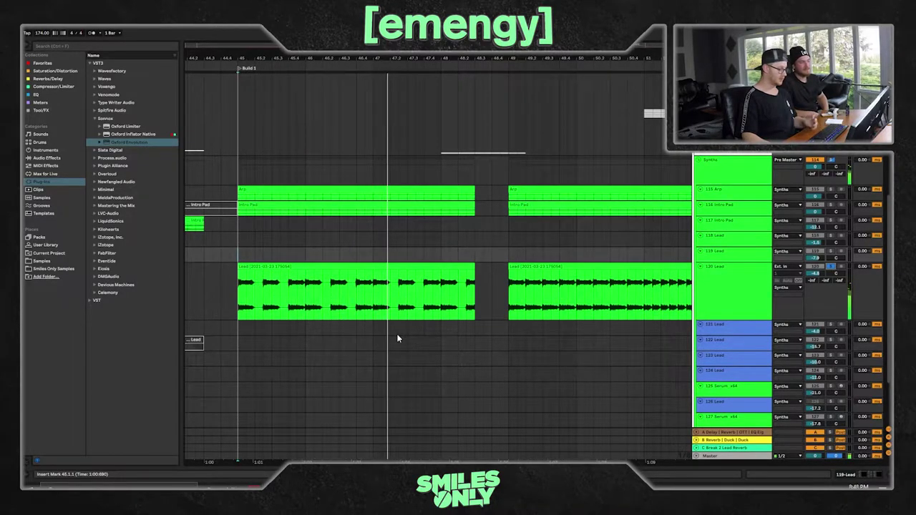
key(space)
- Open the second Lead clip's details and play the lead from bar 49
click(509, 294)
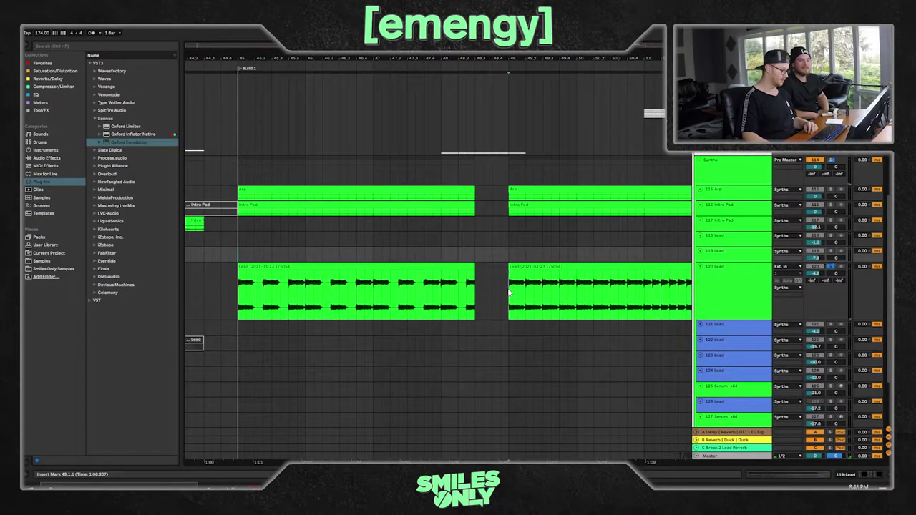
double_click(540, 268)
key(space)
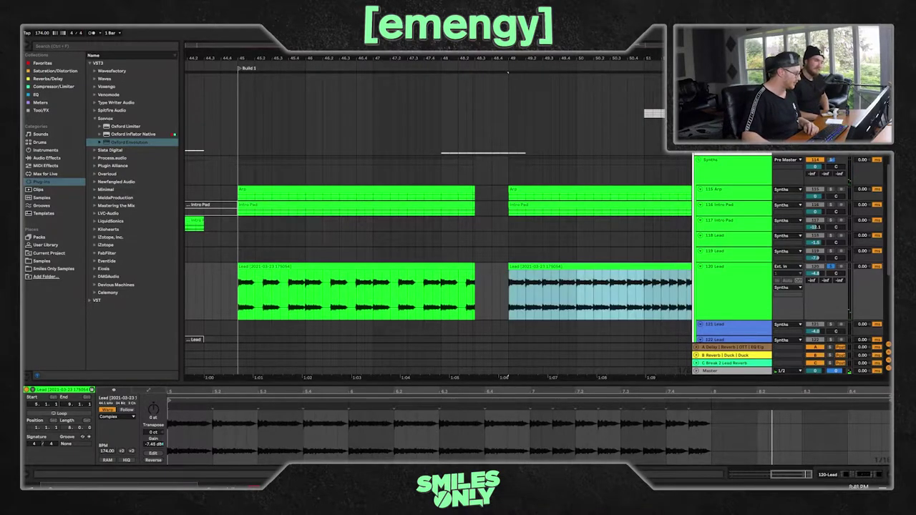
- Show the second Lead clip's Transposition envelope
scroll(475, 293, up, 1)
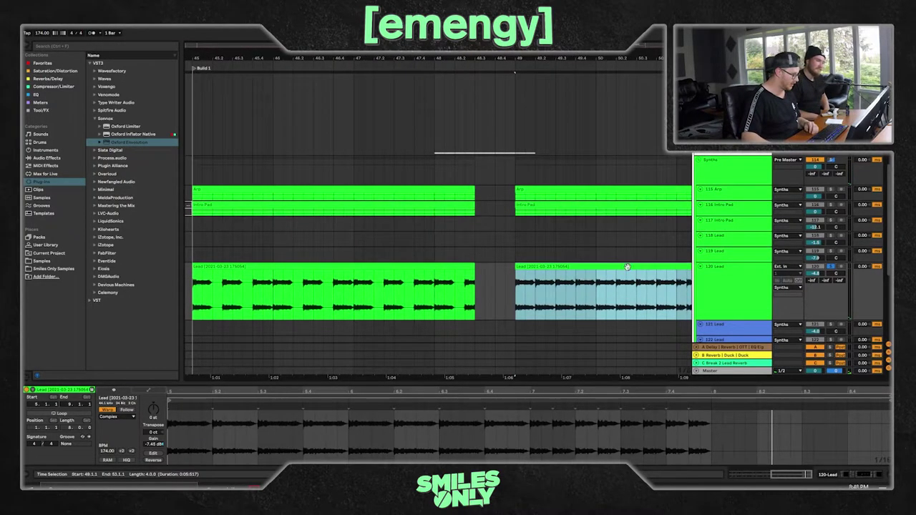
click(153, 390)
click(116, 405)
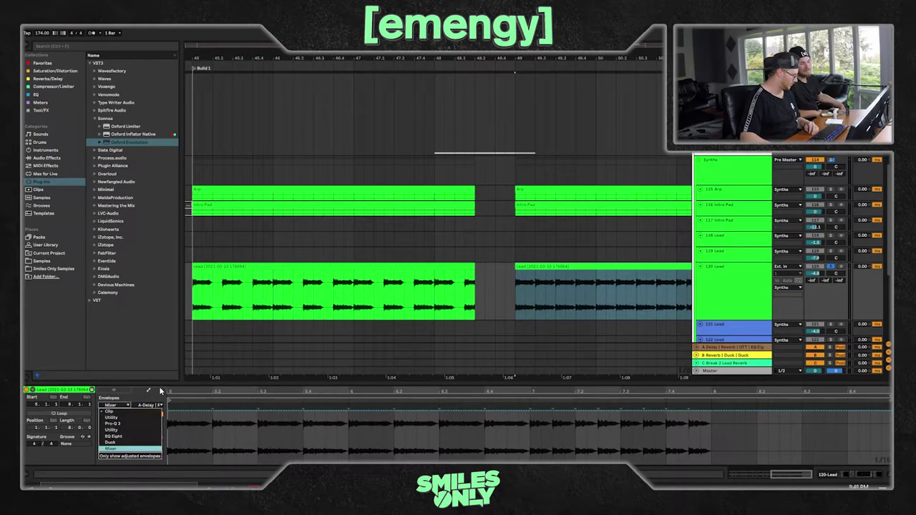
click(113, 412)
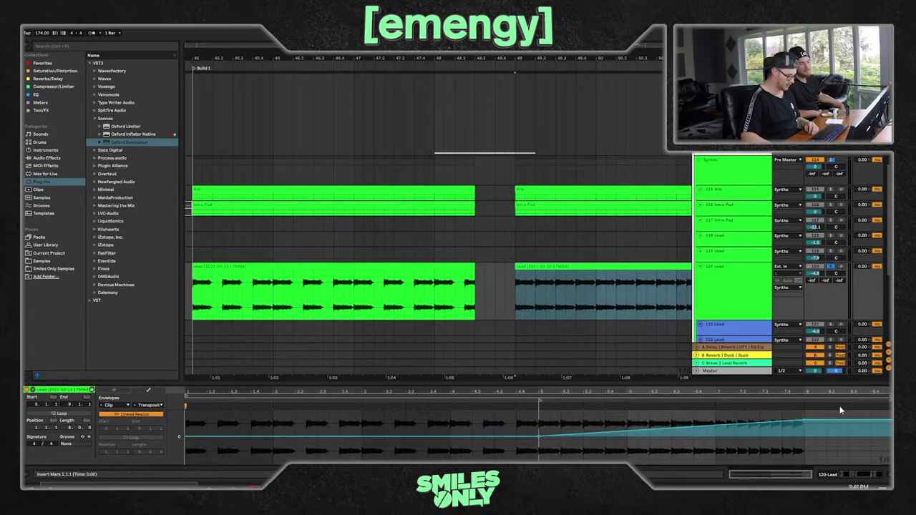
- Unfold the Vocals group and listen to Main Vocal track 145 soloed in Build 1
scroll(450, 274, down, 5)
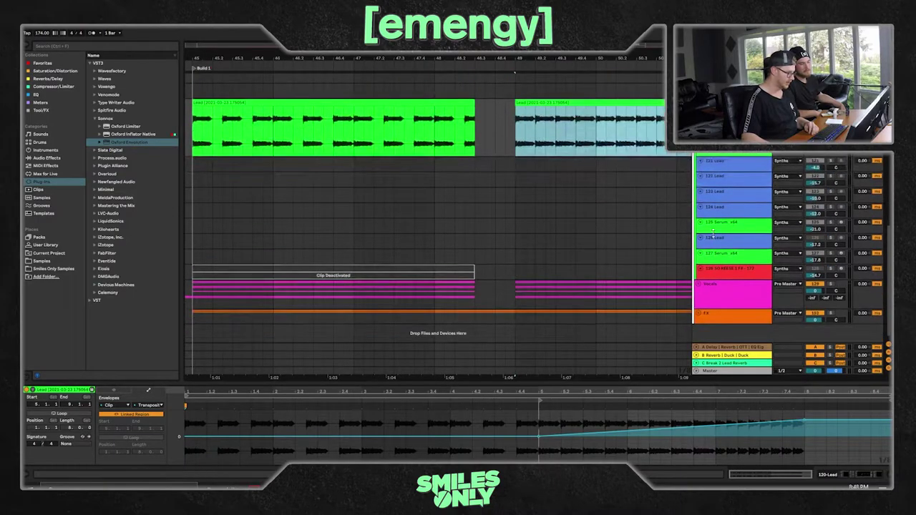
scroll(733, 165, up, 3)
scroll(711, 212, down, 3)
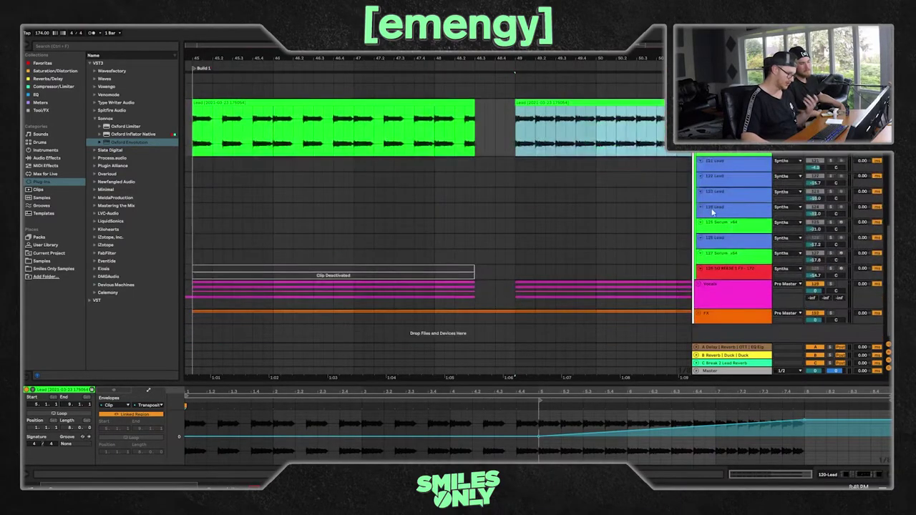
click(698, 284)
scroll(716, 271, down, 5)
scroll(719, 274, down, 5)
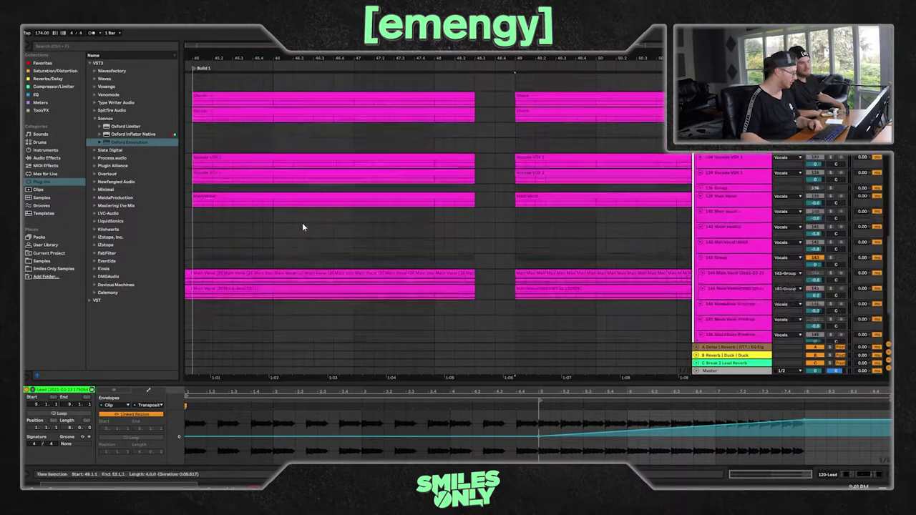
click(494, 252)
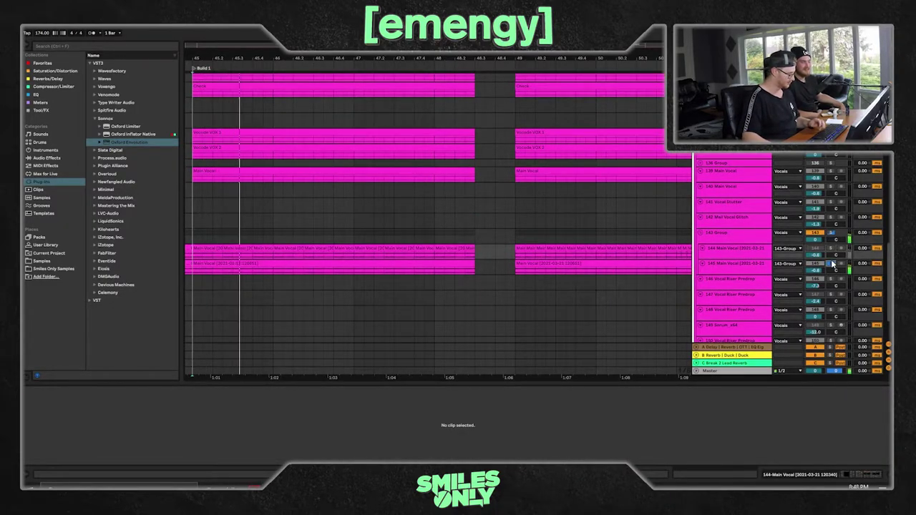
- Unfold the FX group and listen to it soloed from the start of Build 1
scroll(602, 251, down, 2)
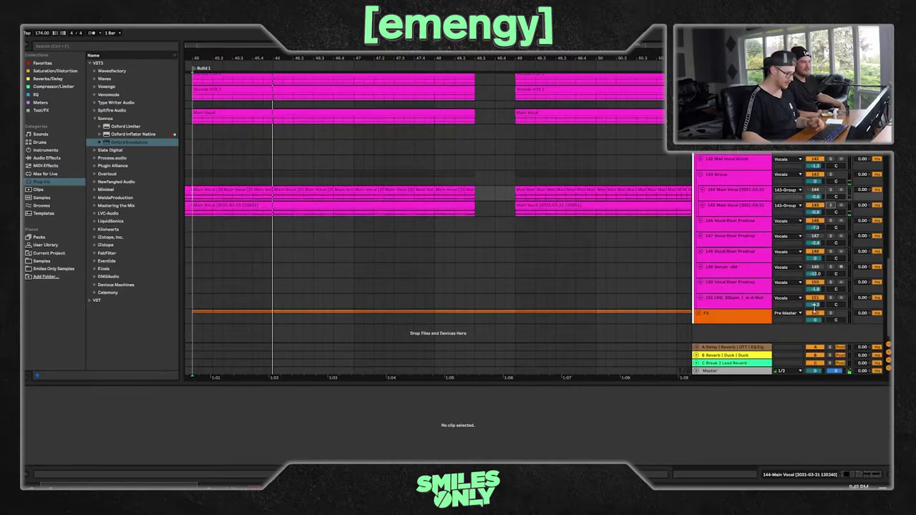
click(698, 312)
scroll(333, 235, down, 5)
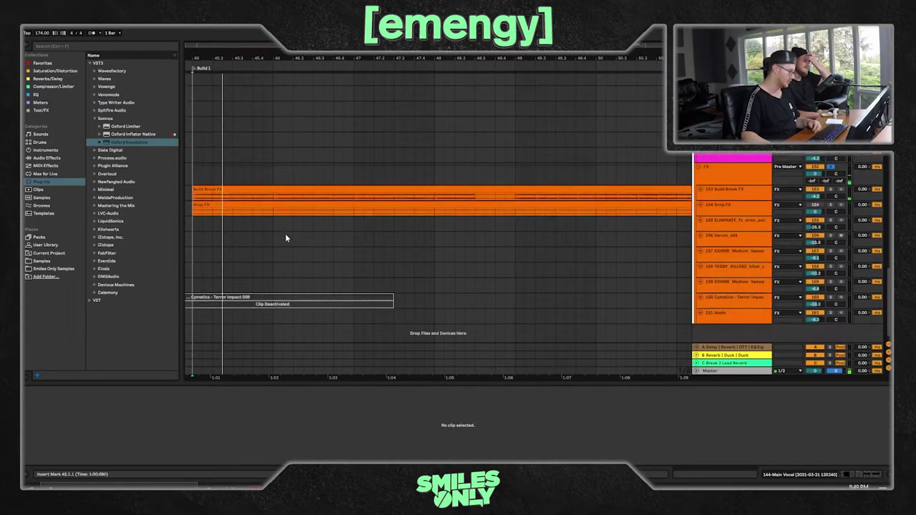
key(space)
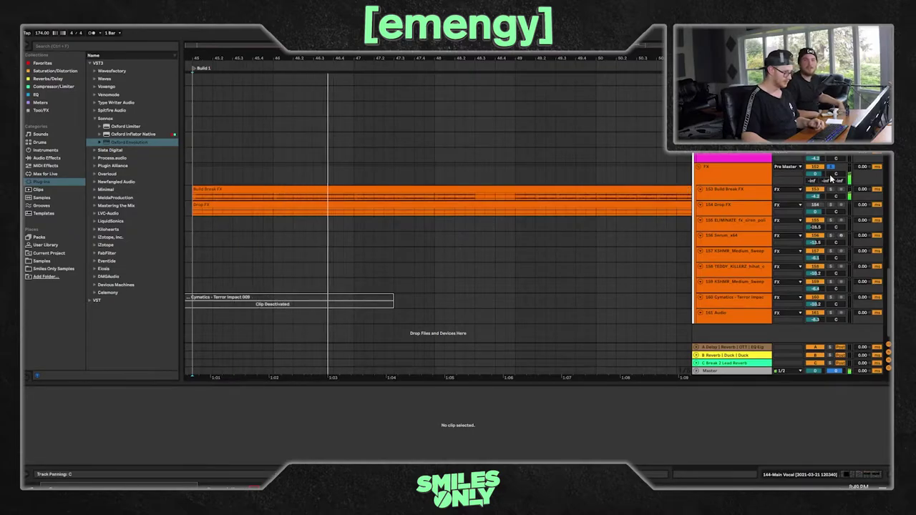
- Fold the Synths group and place the playback start just before Drop 1A
scroll(694, 215, up, 5)
scroll(676, 219, up, 6)
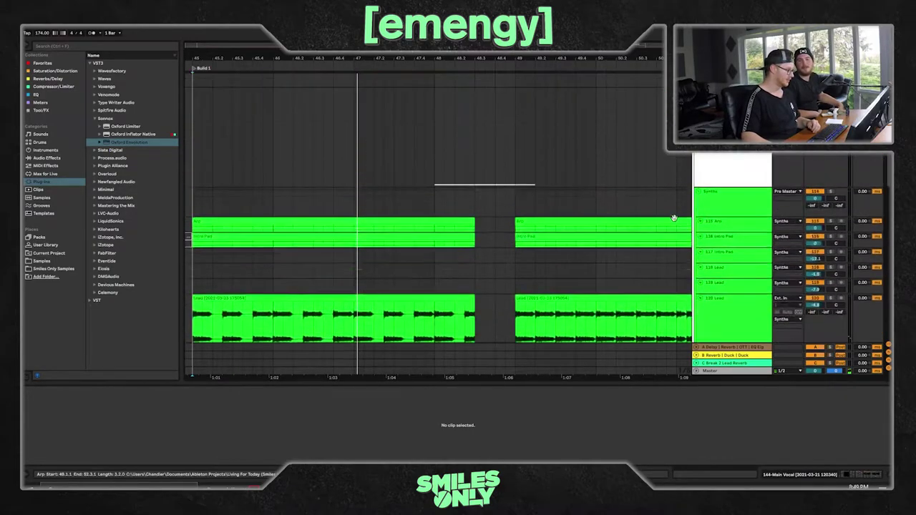
drag(502, 58, 472, 33)
scroll(709, 175, down, 4)
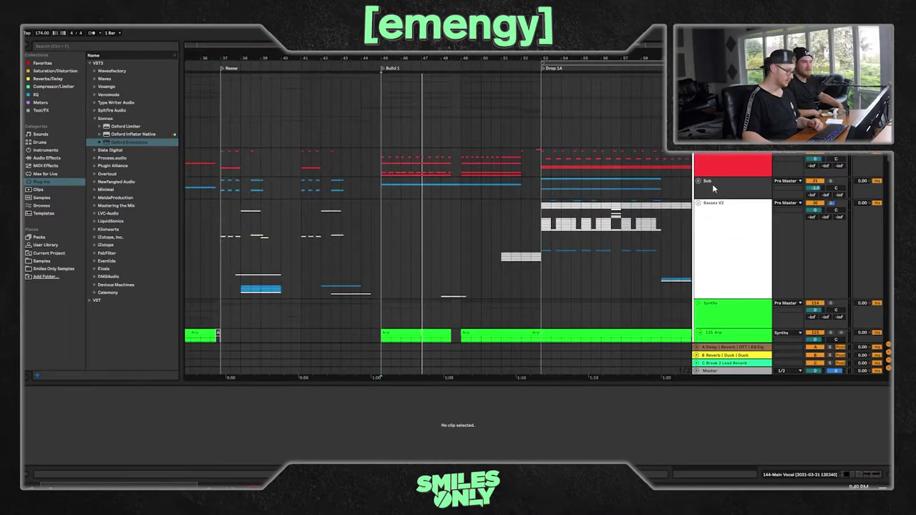
click(699, 304)
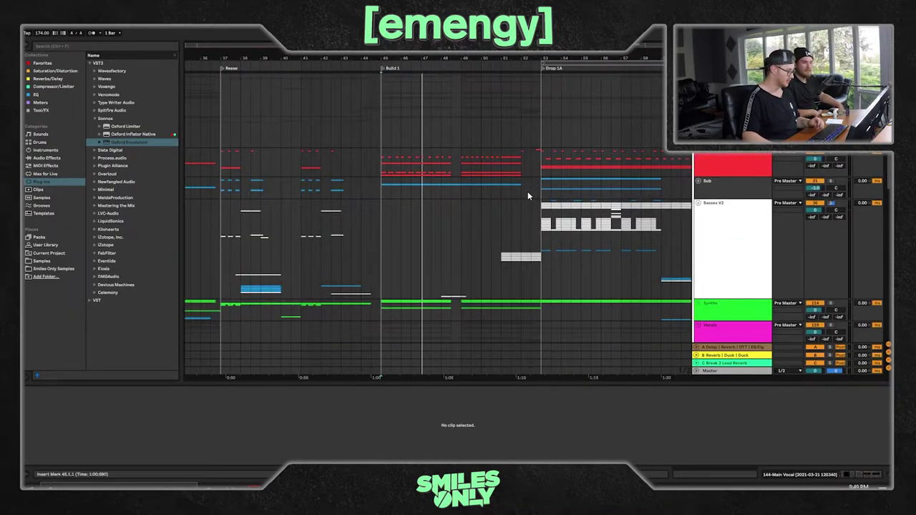
click(530, 193)
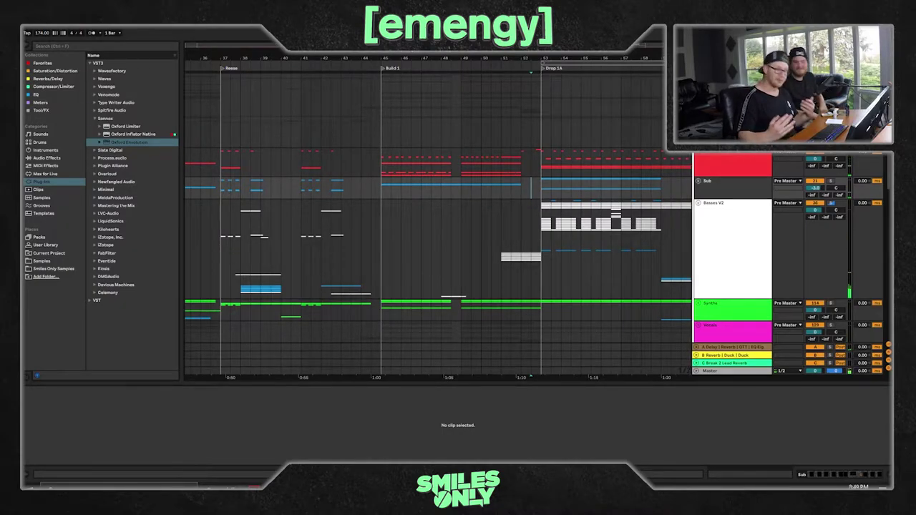
- Unfold the Basses V2 group and play the soloed Drums group from the start of Drop 1A
drag(576, 58, 372, 114)
click(324, 211)
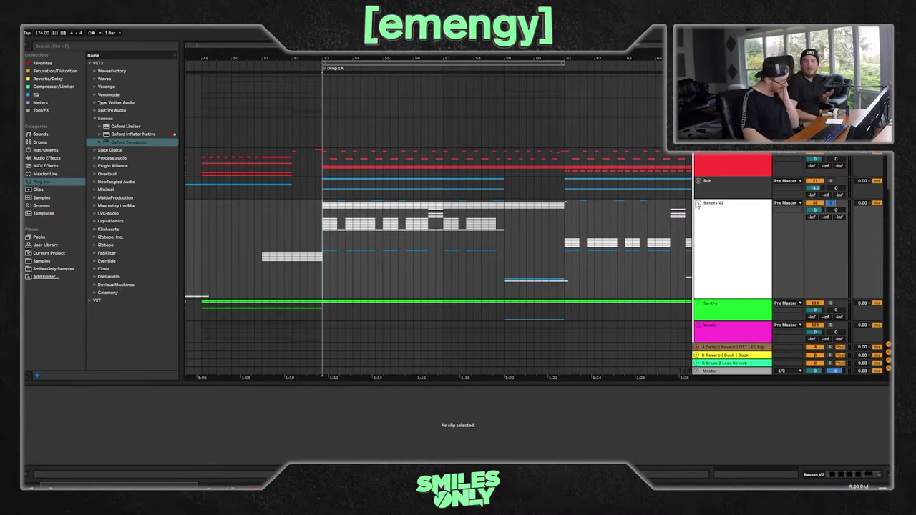
click(698, 204)
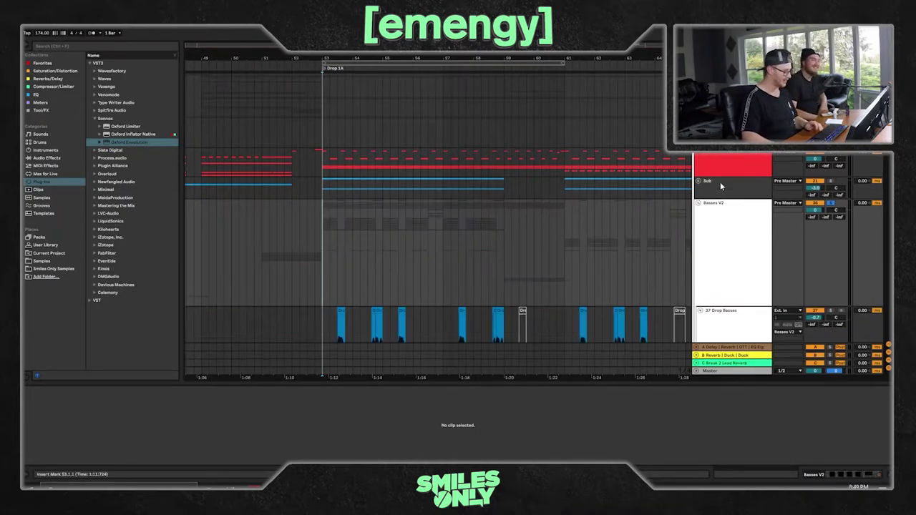
click(321, 159)
key(space)
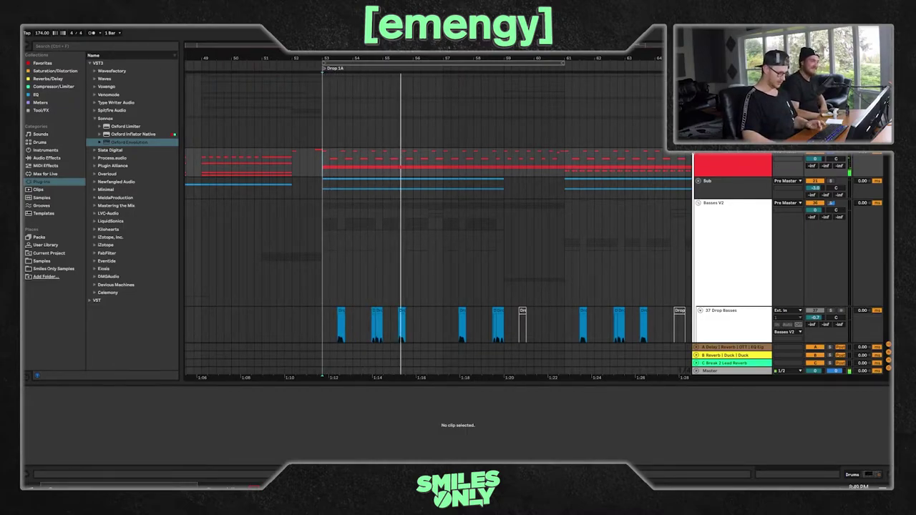
- Unfold the Drums group, solo the fps_ride_one_shot_high track (15) and play it from the start of Drop 1A
click(700, 153)
scroll(501, 193, down, 8)
scroll(438, 224, down, 3)
click(331, 192)
click(830, 181)
key(space)
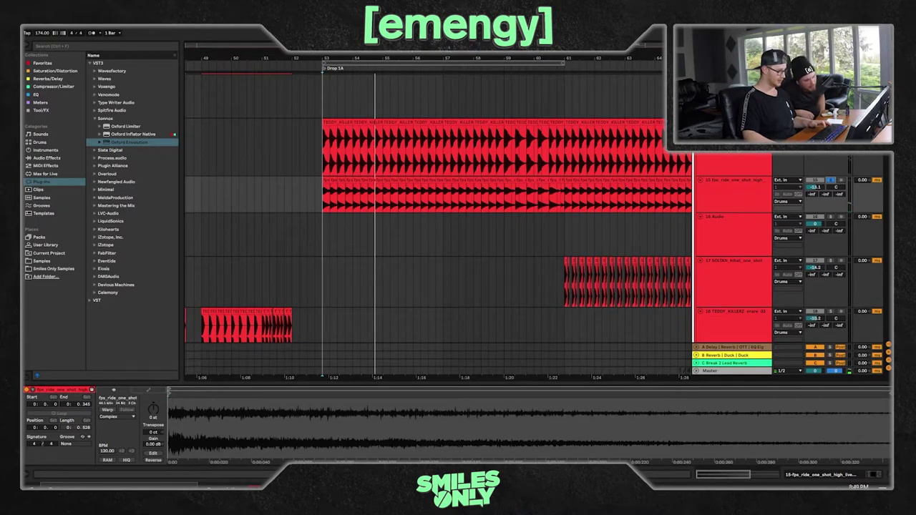
key(space)
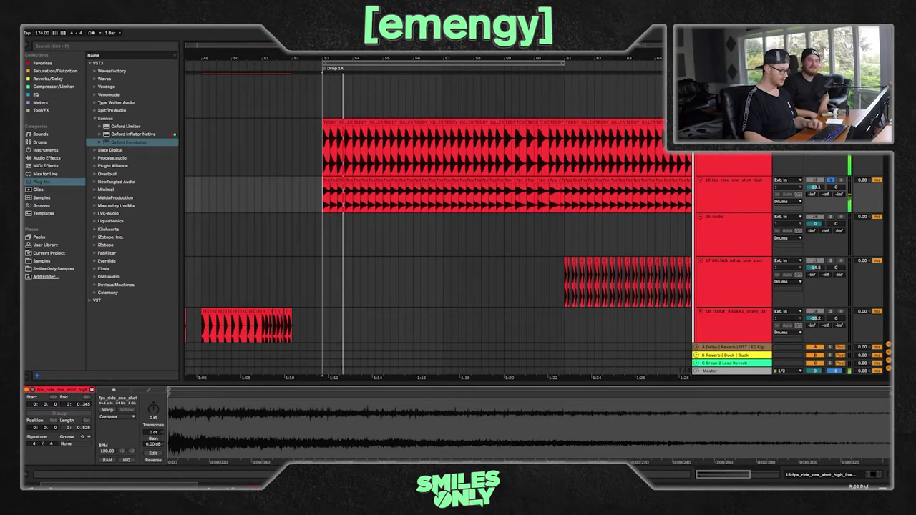
- Solo the hihat one-shot track (17) along with the ride track and play them from bar 61
key(space)
click(564, 250)
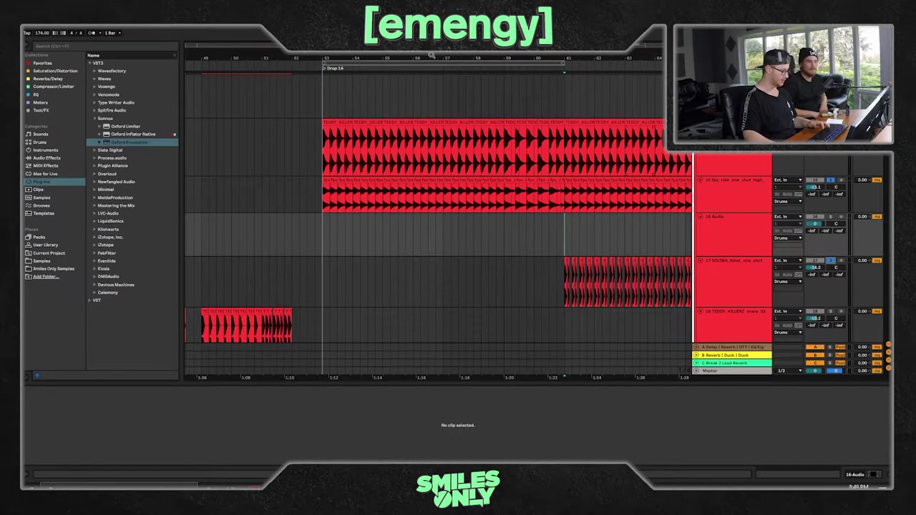
drag(564, 52, 370, 104)
key(space)
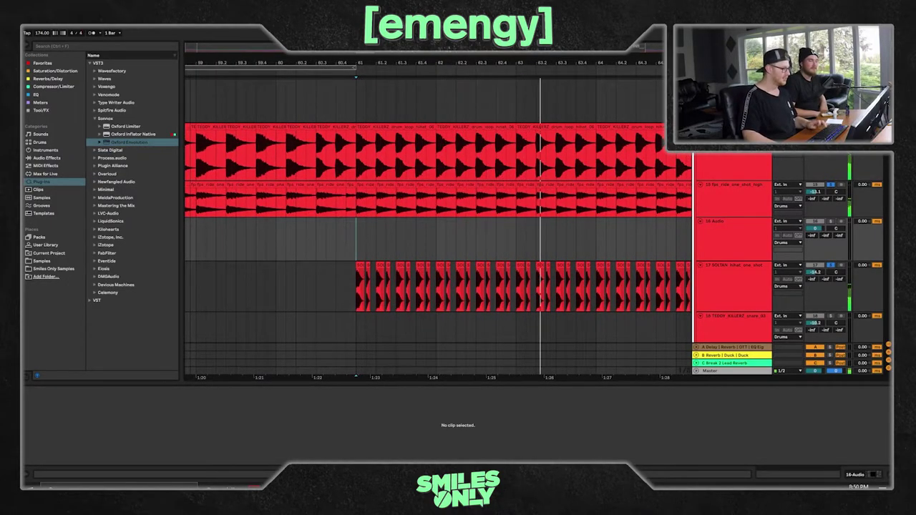
- Stop playback, fold the Drums group and select the 76 Drop Basses track in the Basses V2 group
scroll(833, 173, up, 10)
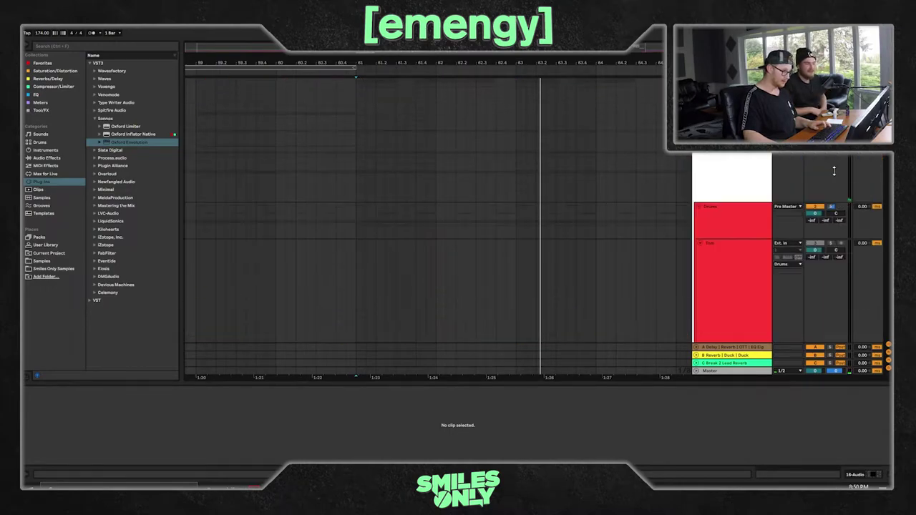
click(697, 205)
scroll(589, 156, down, 5)
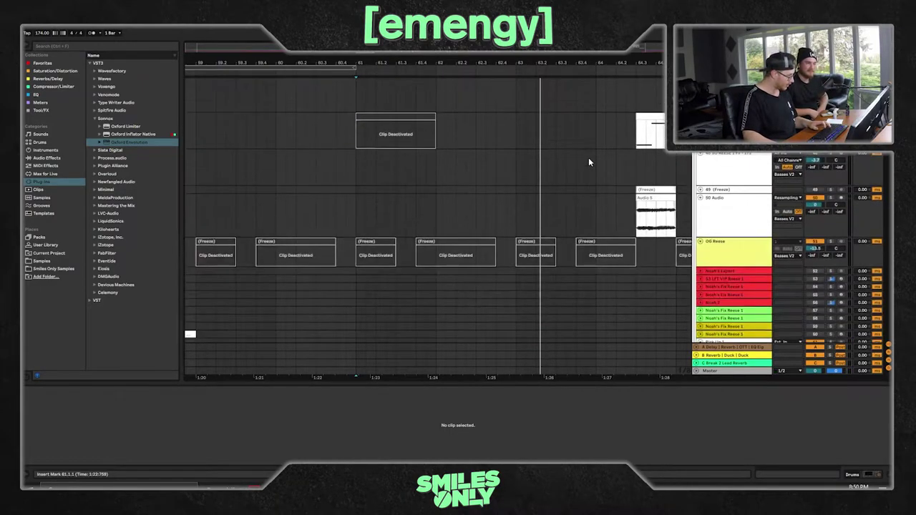
scroll(588, 159, down, 10)
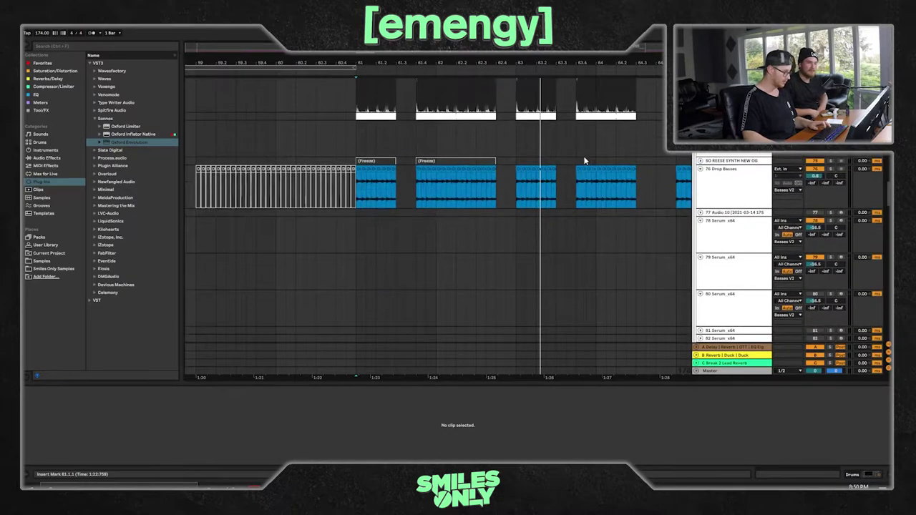
click(468, 193)
- Solo the magenta SO REESE SYNTH NEW OG track (67) and play it from bar 61
scroll(469, 192, up, 6)
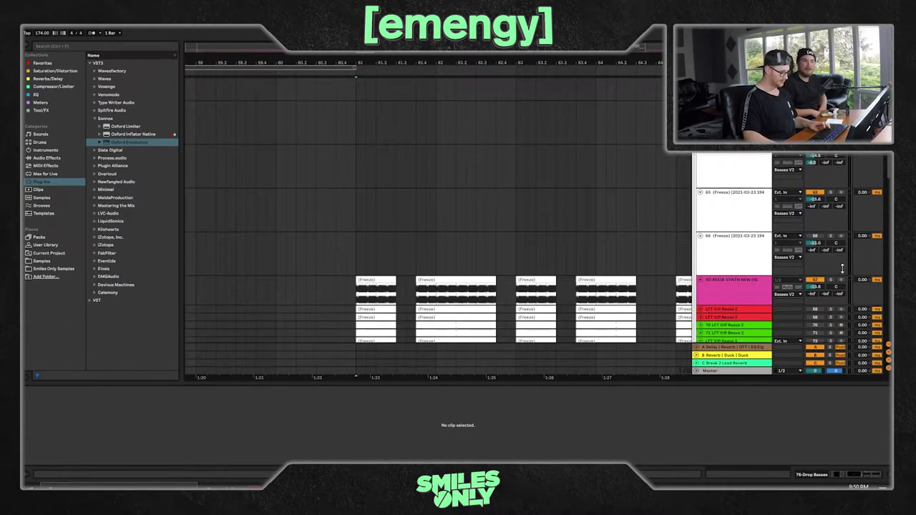
click(735, 279)
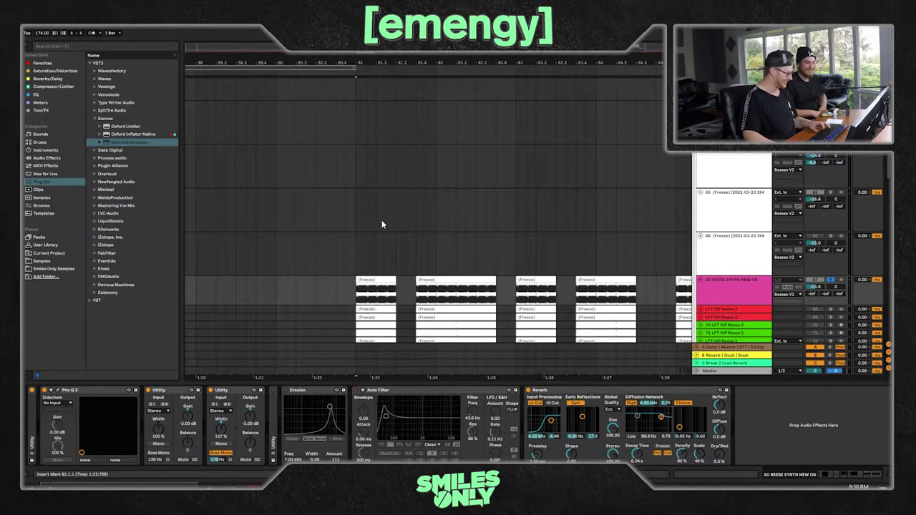
scroll(381, 218, up, 5)
scroll(486, 218, up, 6)
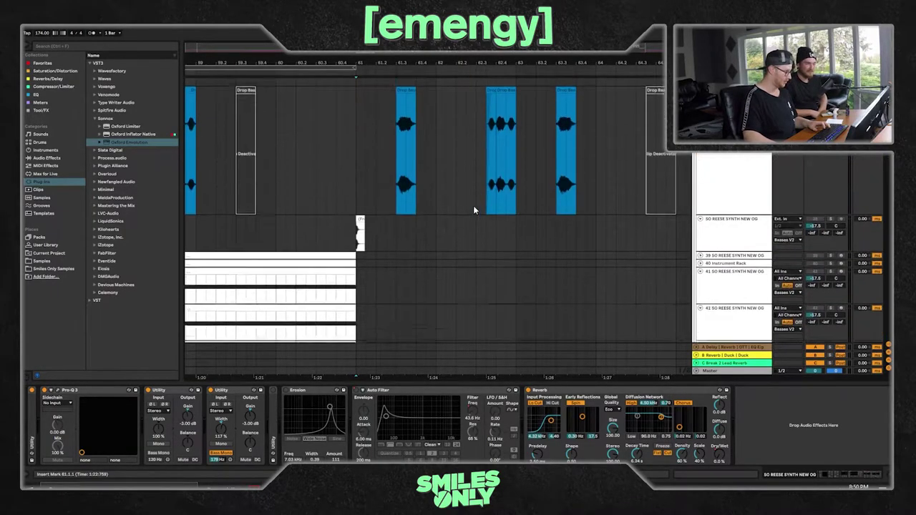
scroll(478, 219, left, 3)
scroll(453, 205, left, 4)
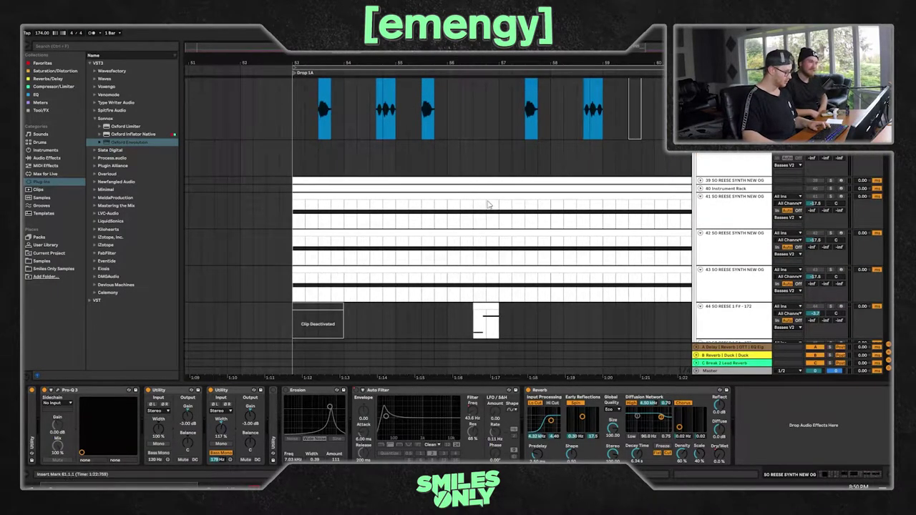
scroll(438, 212, right, 8)
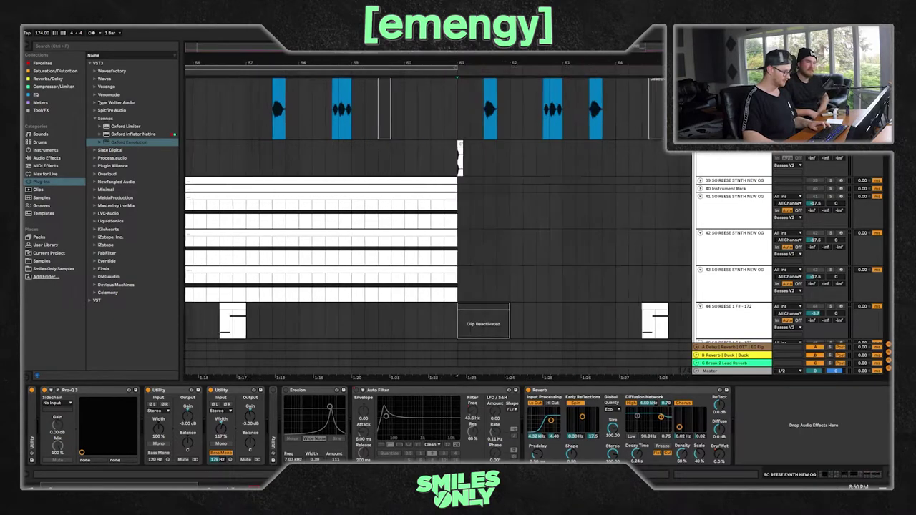
scroll(438, 211, down, 10)
scroll(433, 215, down, 3)
scroll(431, 214, up, 3)
key(space)
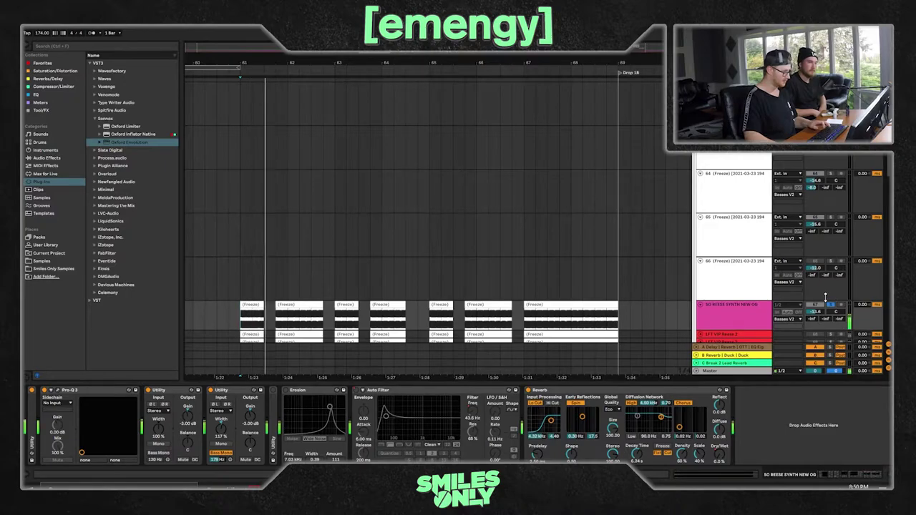
- Solo the 41 SO REESE SYNTH NEW OG track and play it from the start of Drop 1A
drag(379, 55, 519, 15)
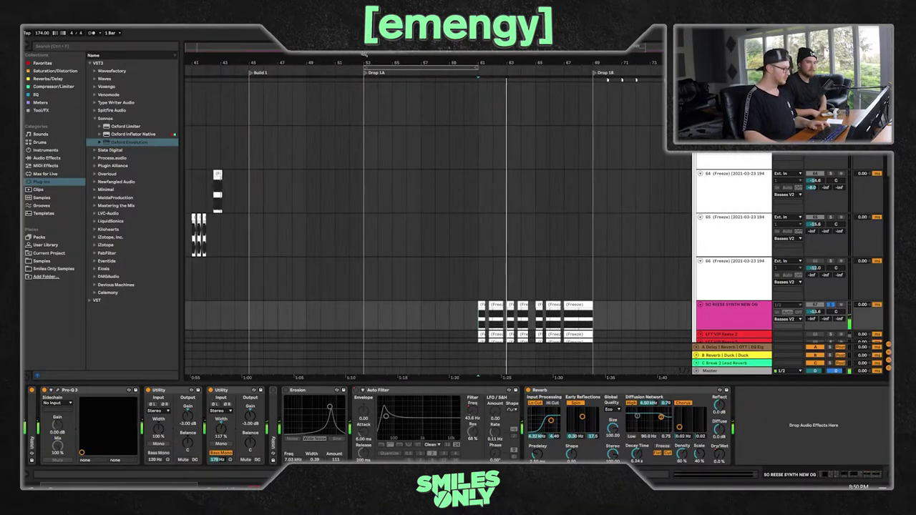
scroll(428, 276, up, 1)
scroll(428, 285, up, 10)
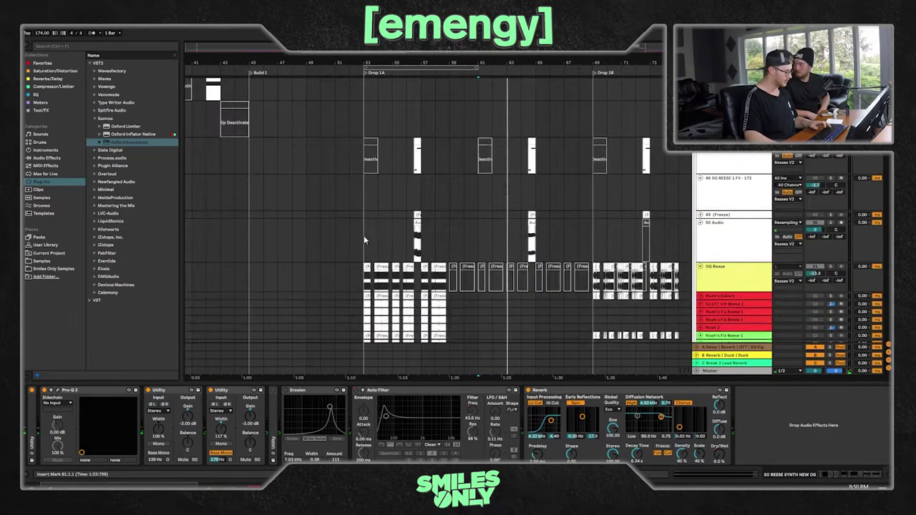
click(366, 229)
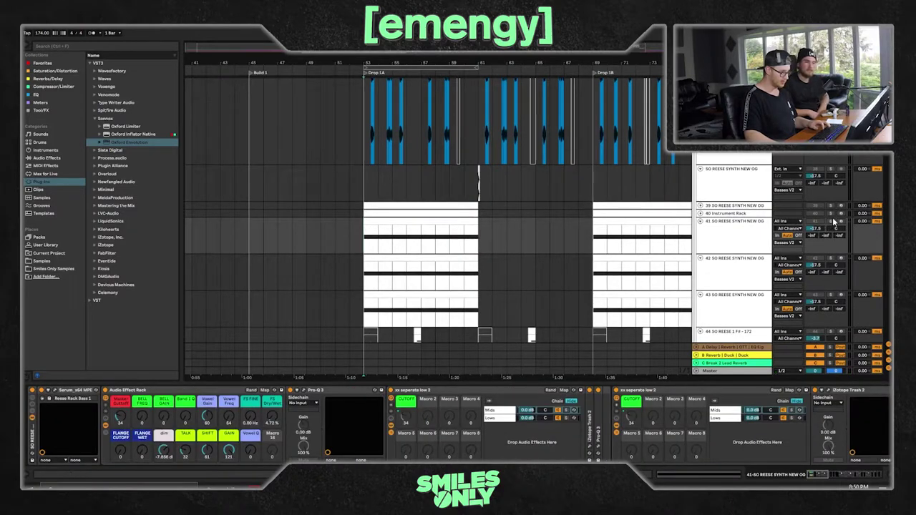
drag(812, 477, 780, 461)
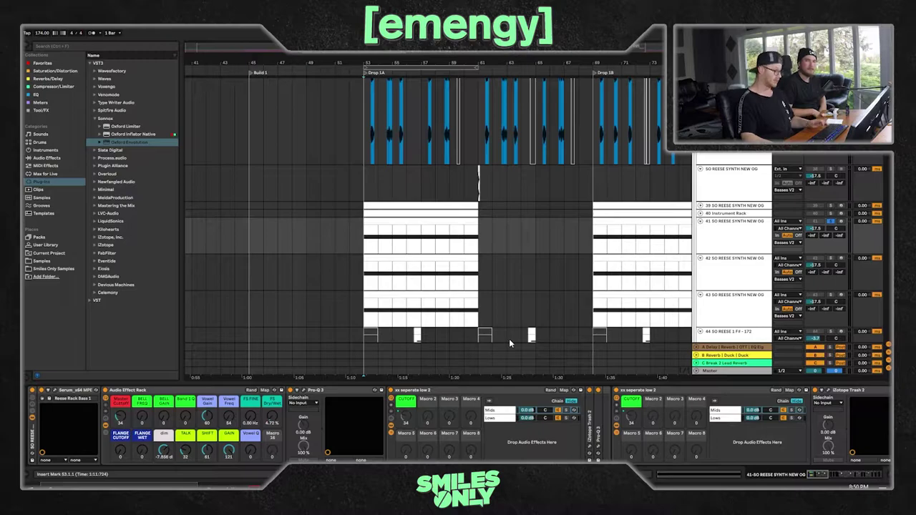
key(space)
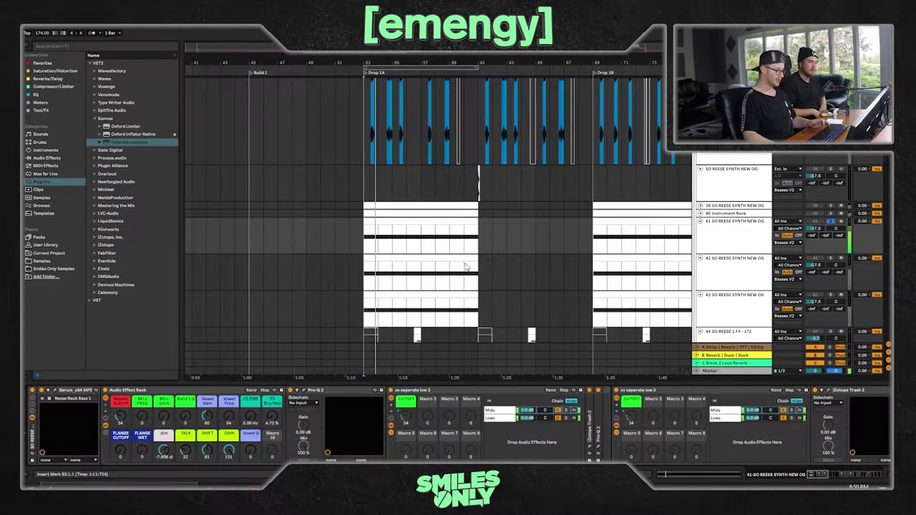
- Solo the yellow OG Reese track and play it from the start of Drop 1A
scroll(444, 254, down, 3)
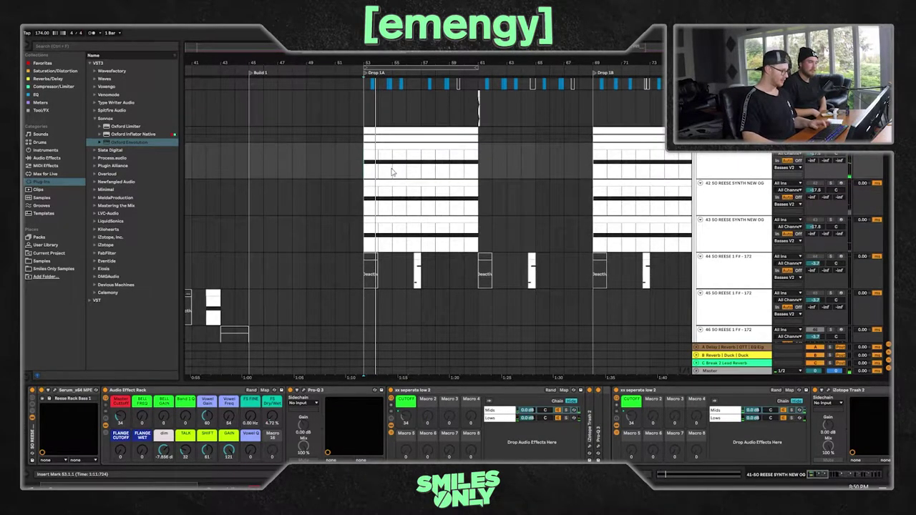
scroll(392, 172, down, 15)
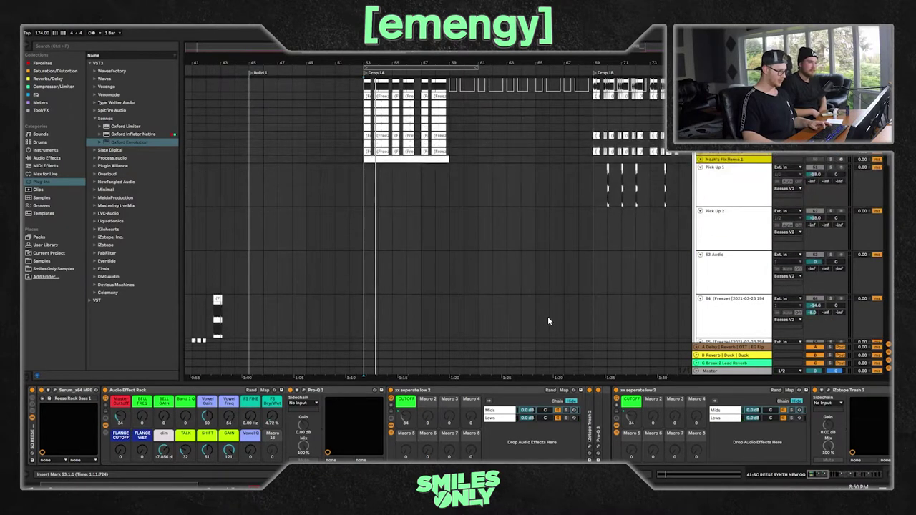
scroll(548, 321, up, 5)
key(space)
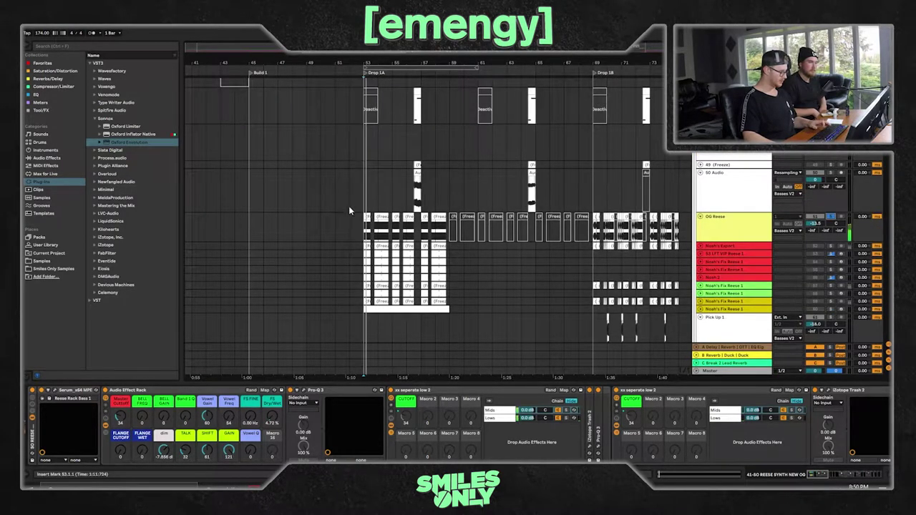
- Solo the 76 Drop Basses track and play it from the start of Drop 1A
scroll(465, 236, down, 10)
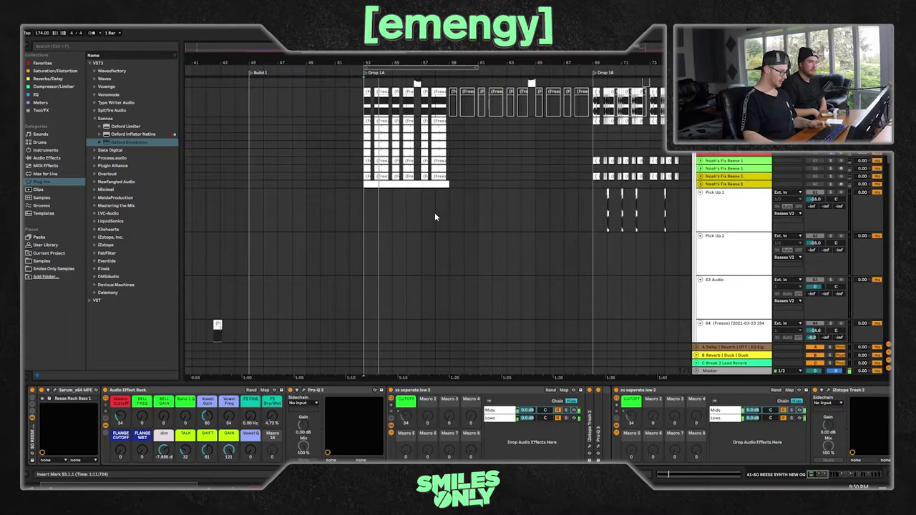
scroll(564, 277, up, 1)
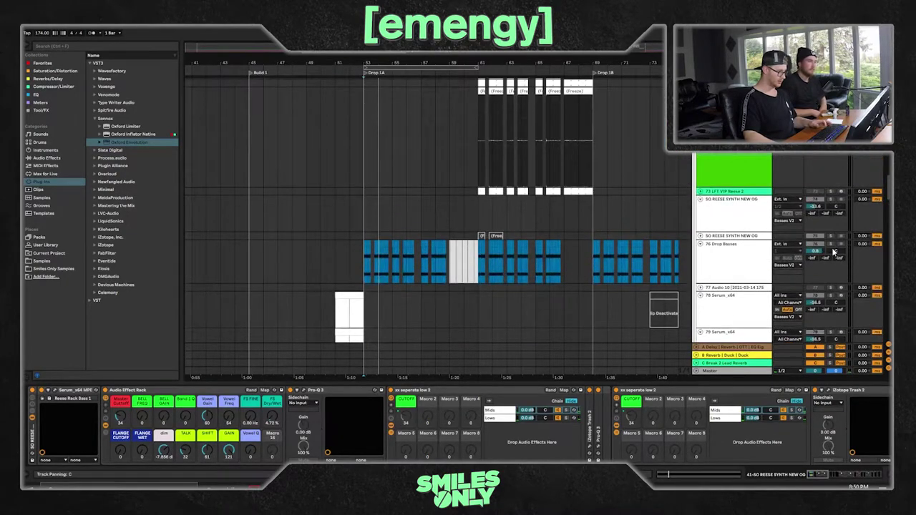
key(space)
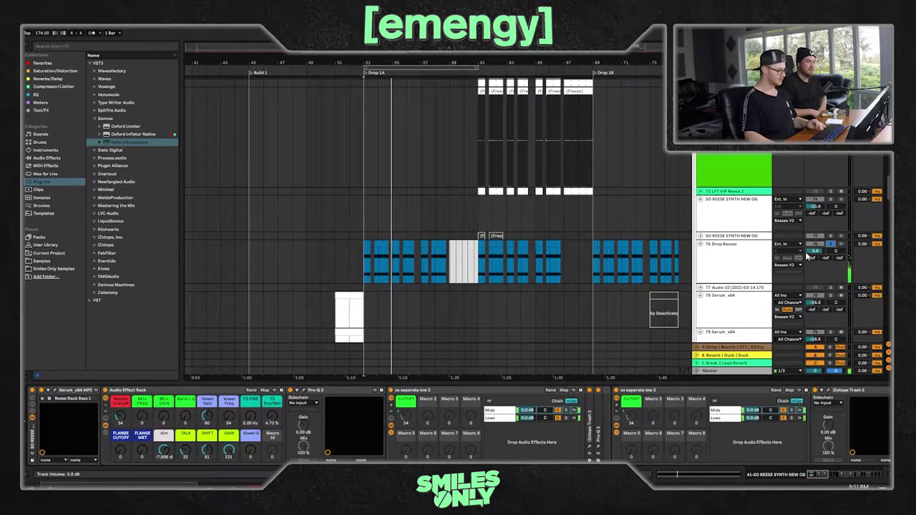
- Solo the ELIMINATE fx siren track in the FX group and listen to it from the start of Drop 1A
scroll(479, 247, down, 6)
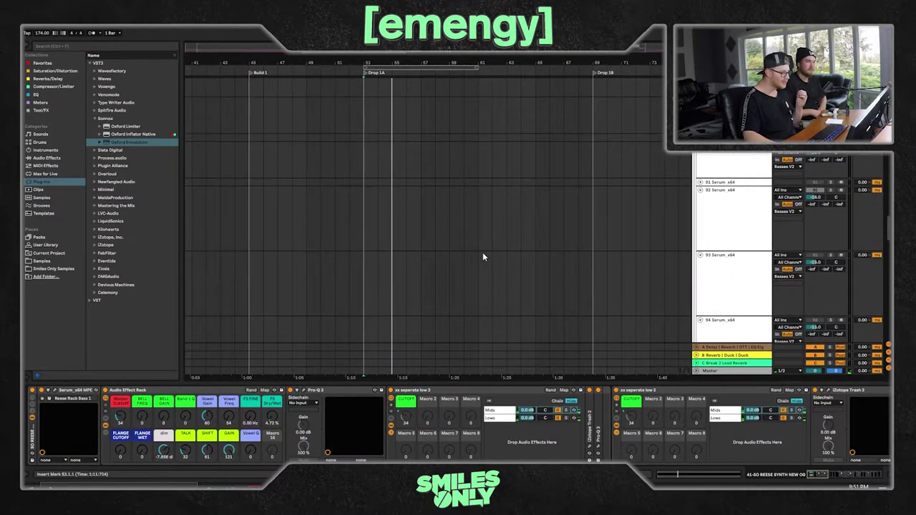
scroll(482, 253, down, 10)
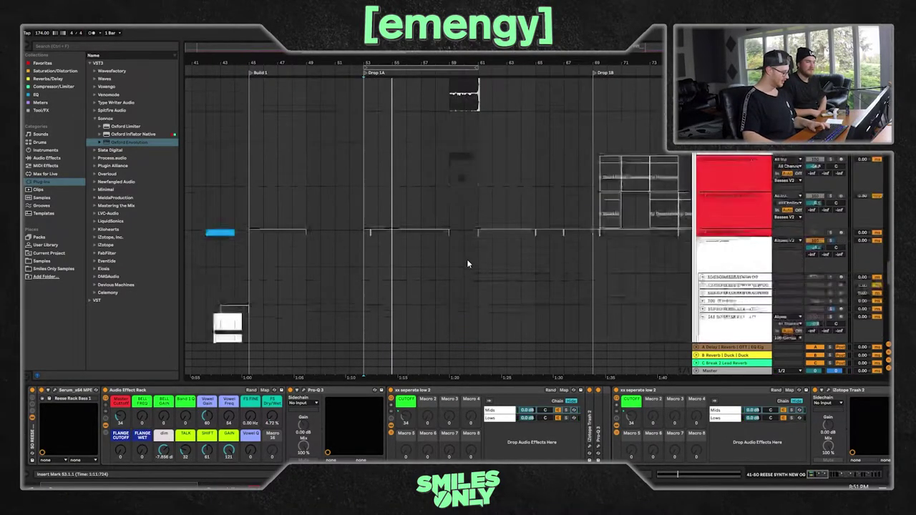
scroll(466, 264, down, 8)
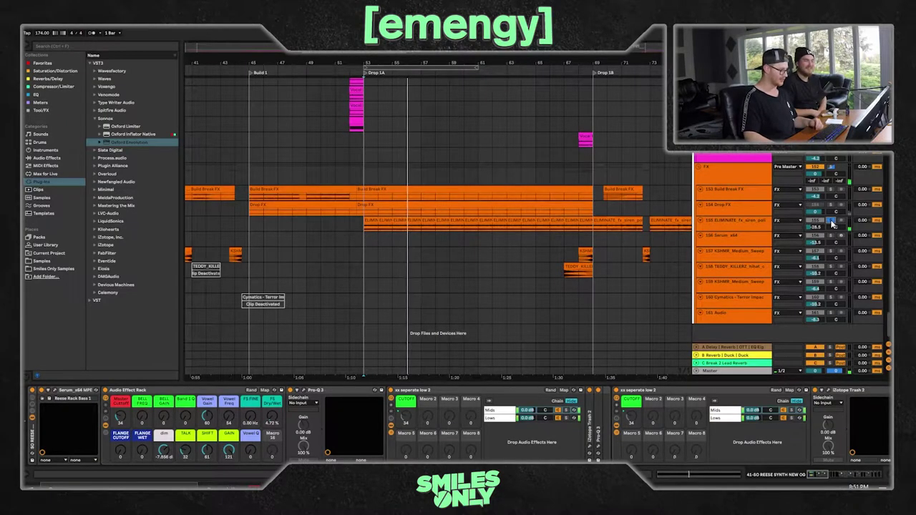
- Solo the 37 Drop Basses track and play it from its first clip in Drop 1A, at 53.3.1
scroll(567, 237, up, 15)
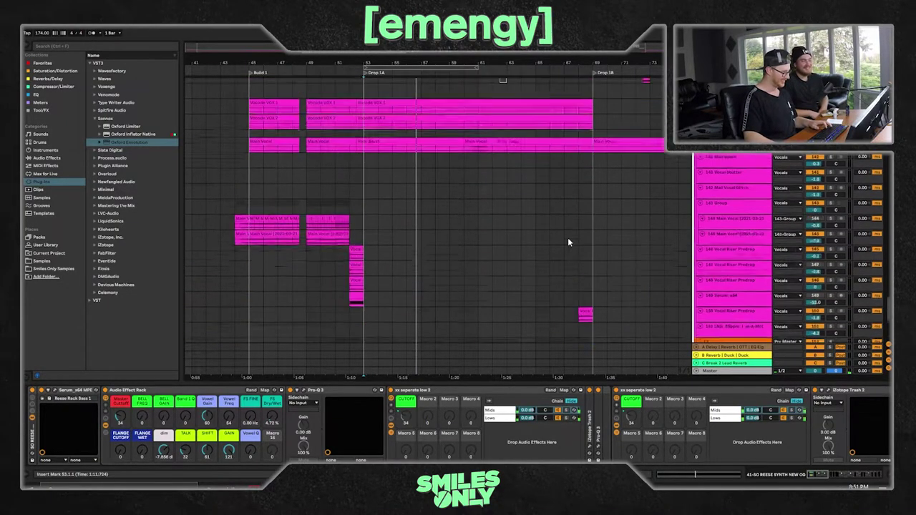
scroll(583, 263, up, 12)
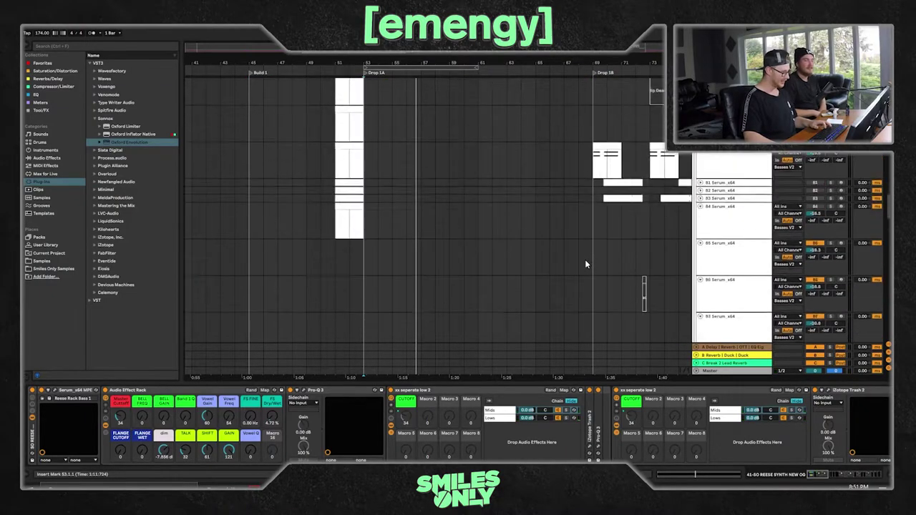
scroll(578, 264, up, 10)
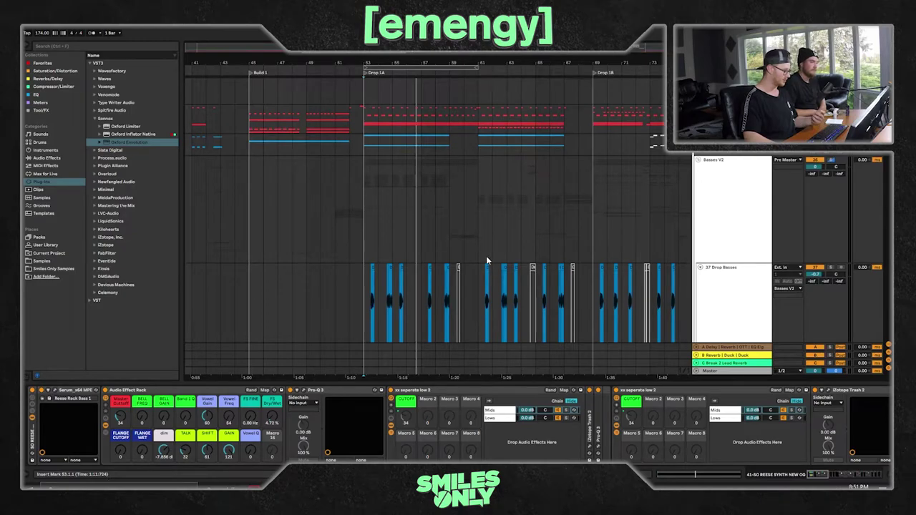
scroll(487, 261, down, 3)
click(372, 236)
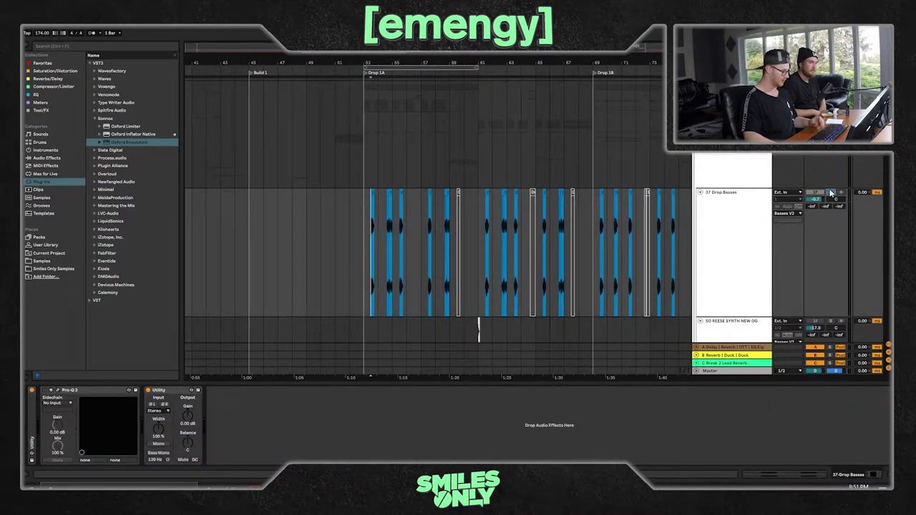
key(space)
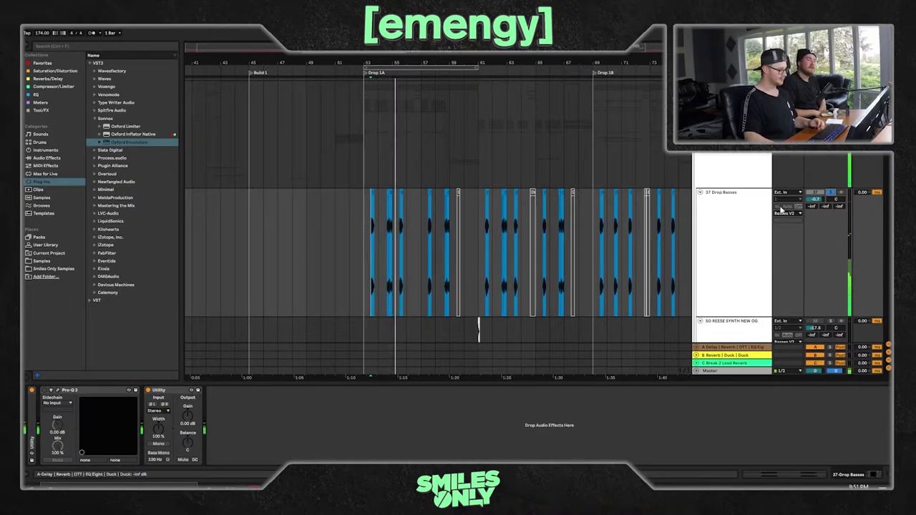
- Follow the 37 Drop Basses clips through Drop 1A, stop playback and turn off the track's solo
scroll(529, 214, up, 4)
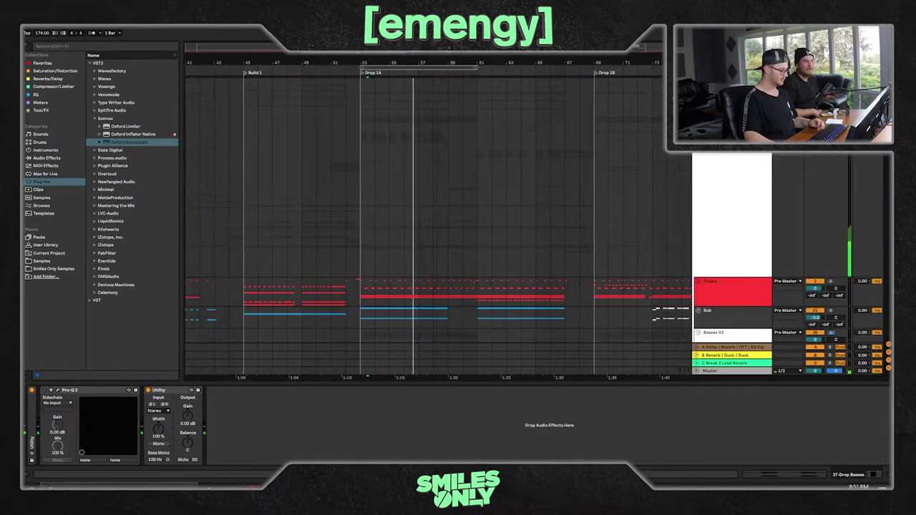
drag(338, 64, 433, 124)
scroll(514, 219, down, 3)
scroll(776, 245, down, 3)
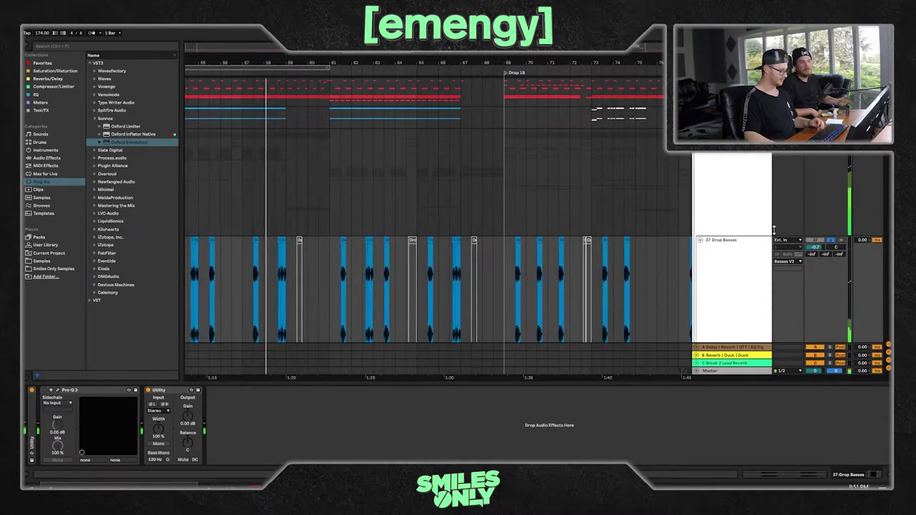
scroll(544, 237, up, 3)
key(space)
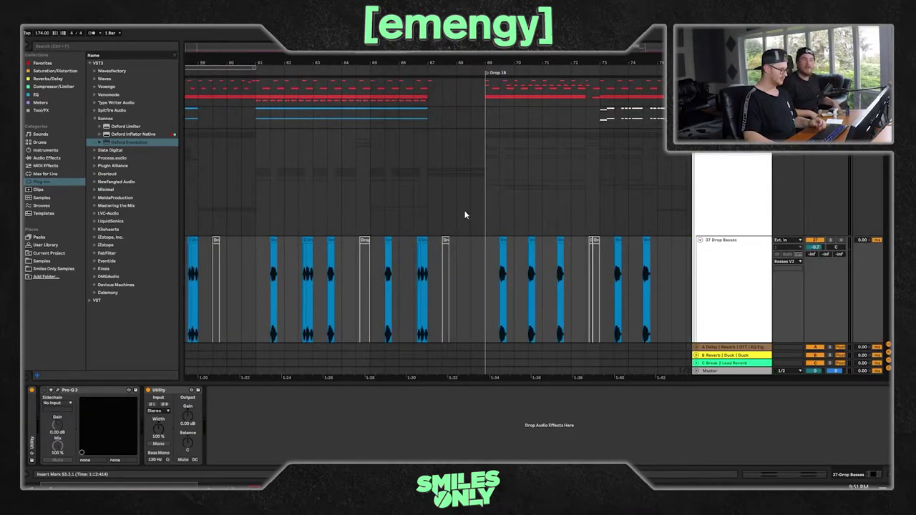
- Play the soloed Basses V2 group from 67.1.1 into Drop 1B, look through its tracks and stop playback
click(432, 203)
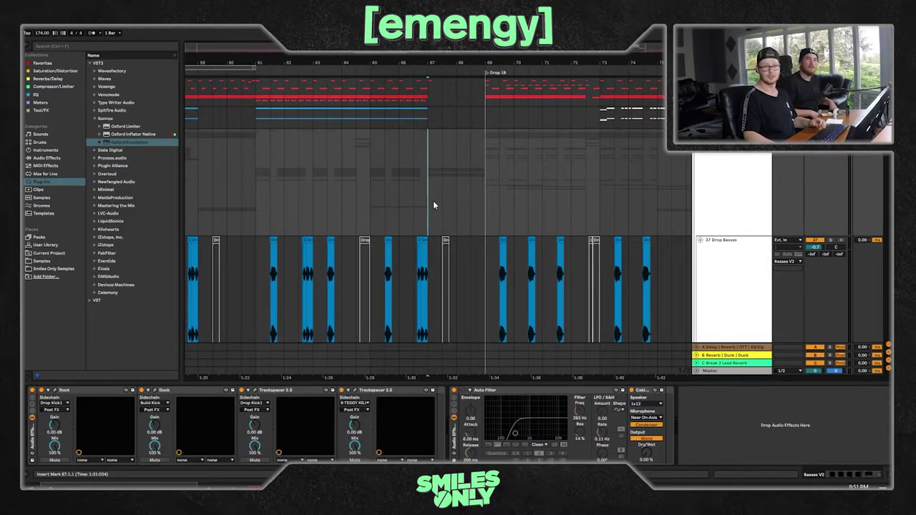
drag(429, 62, 361, 85)
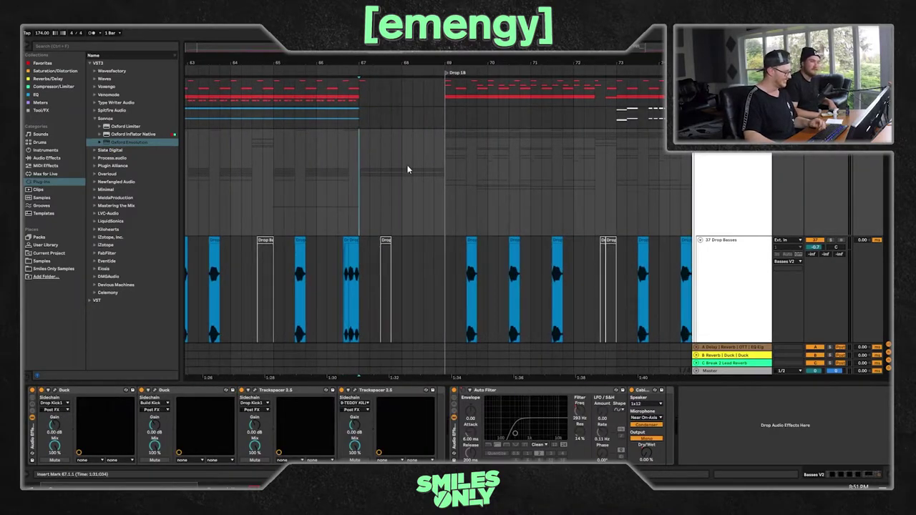
key(space)
scroll(409, 170, down, 6)
scroll(406, 183, down, 10)
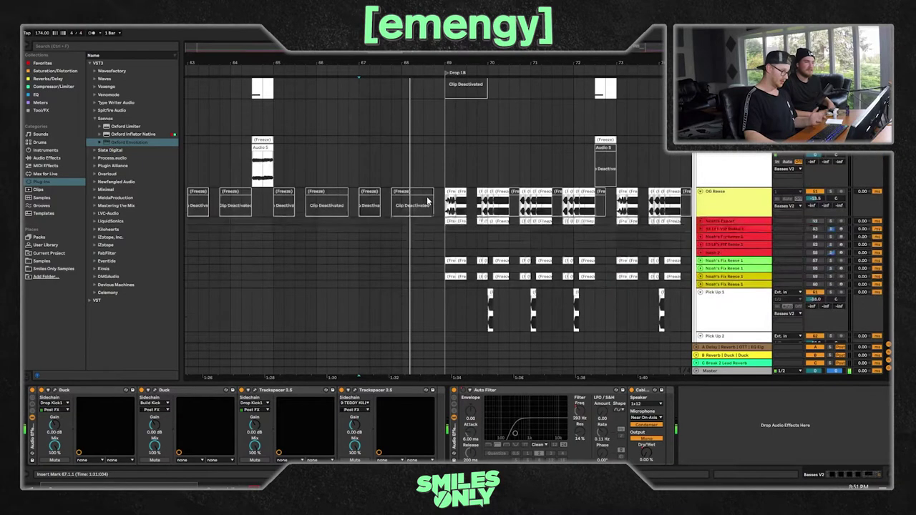
scroll(425, 204, up, 10)
drag(392, 61, 438, 48)
scroll(472, 170, up, 4)
scroll(478, 164, down, 8)
scroll(476, 190, up, 10)
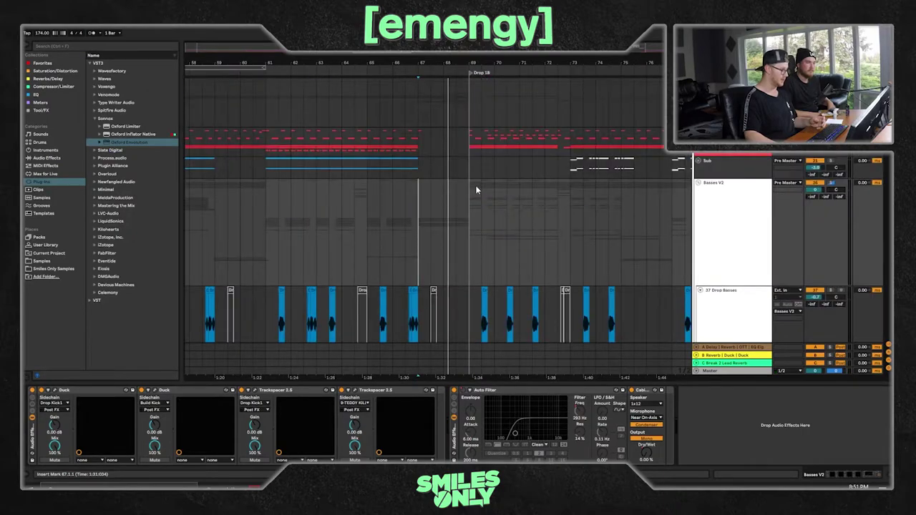
click(478, 158)
scroll(644, 163, down, 6)
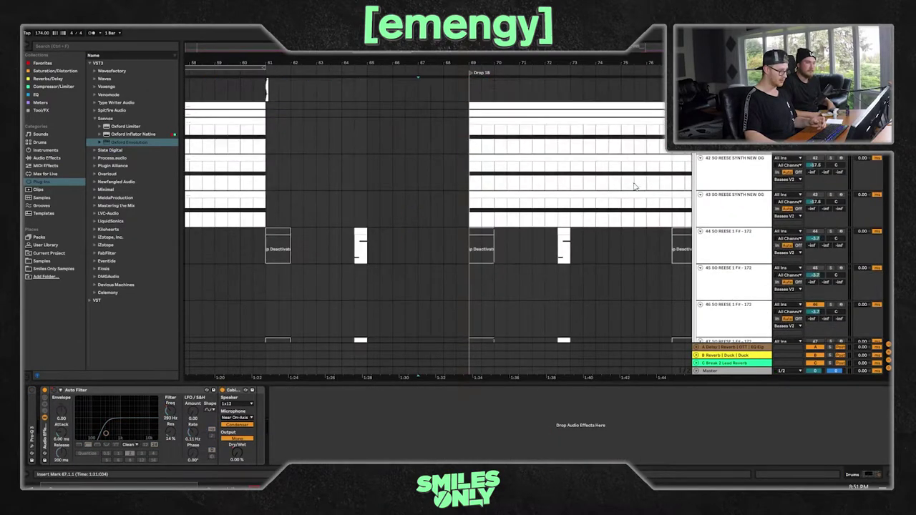
- Show the automation of the Basses V2 group and display the Cabinet Dry/Wet curve in an enlarged lane
scroll(644, 179, up, 5)
click(721, 201)
click(721, 201)
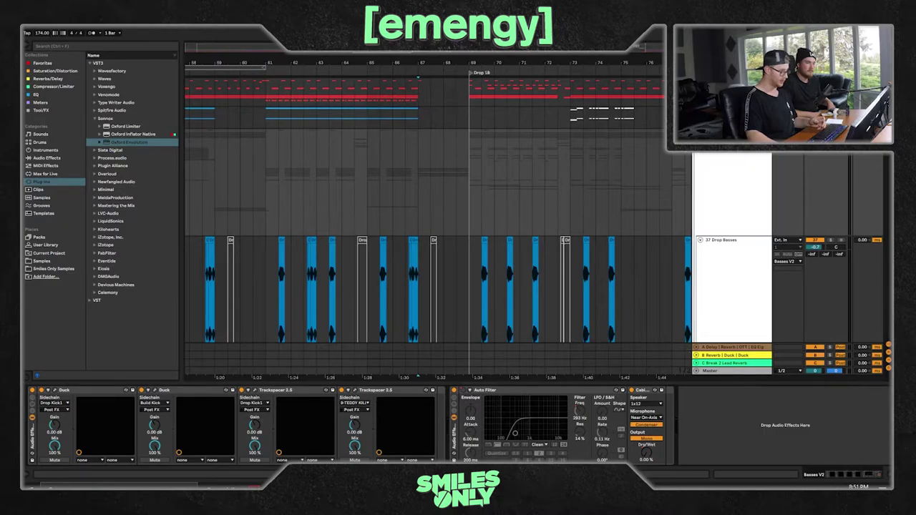
click(712, 198)
key(a)
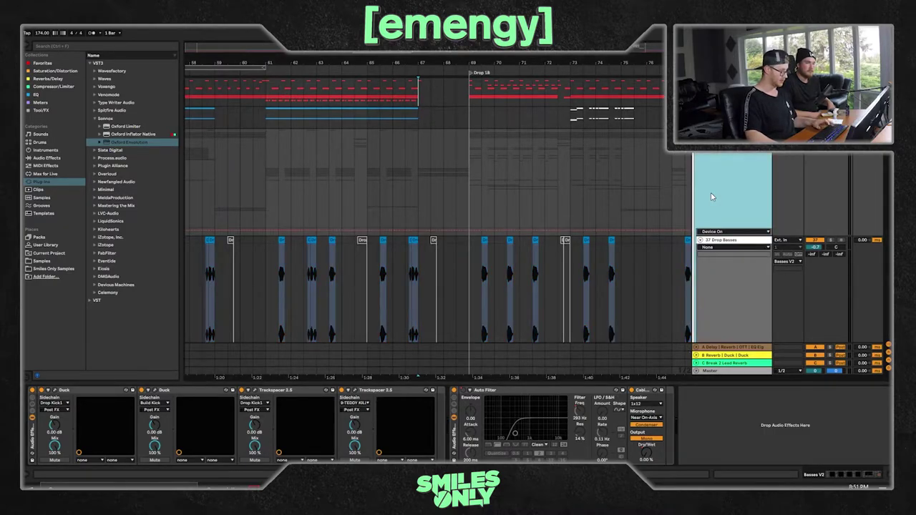
click(649, 456)
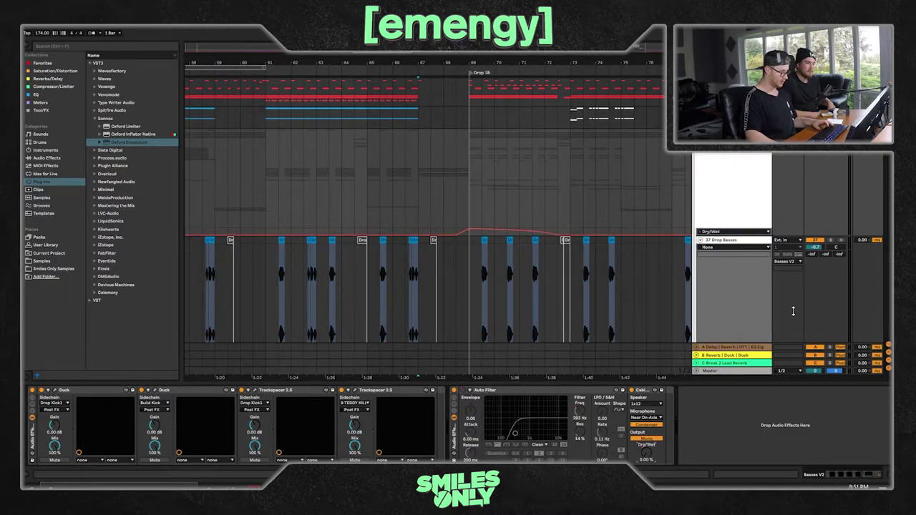
drag(725, 233, 725, 304)
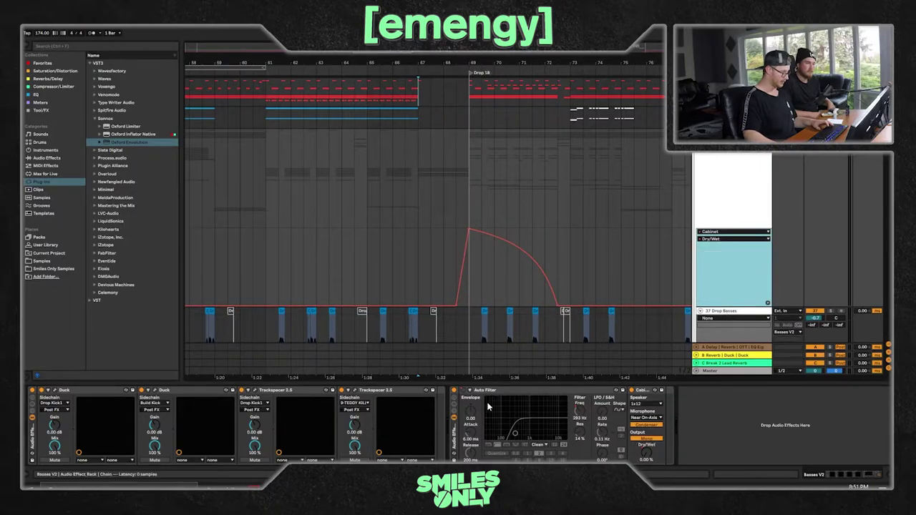
- Put the Basses V2 Auto Filter Frequency automation in its own lane beneath the Cabinet Dry/Wet curve
click(581, 413)
click(768, 304)
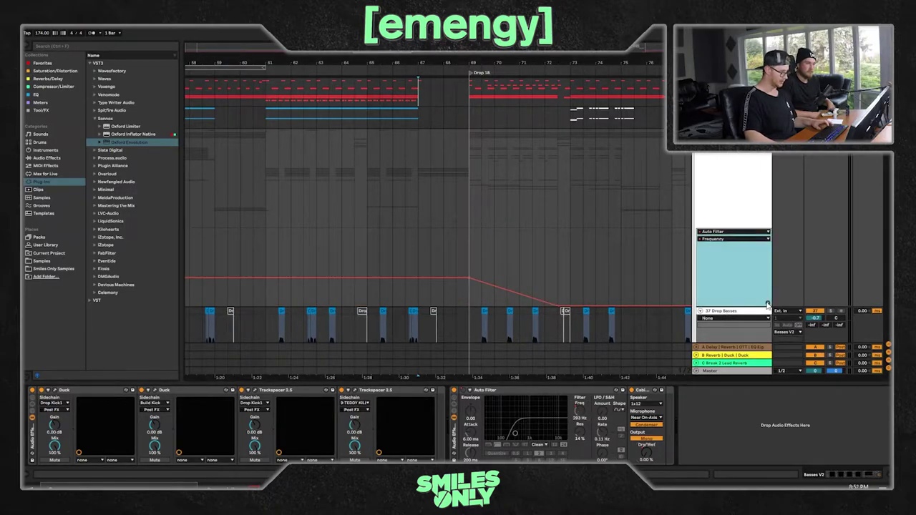
scroll(658, 332, down, 2)
click(644, 454)
scroll(587, 189, up, 3)
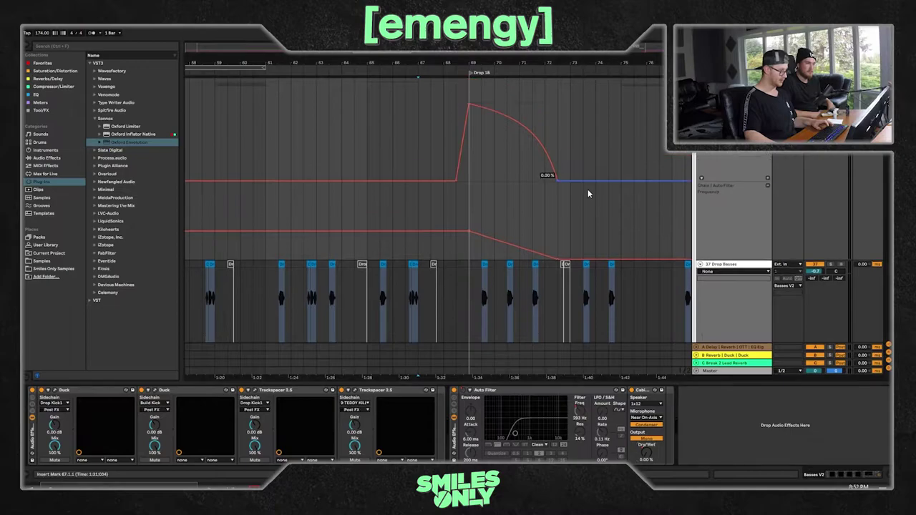
- Set the insert marker at 67.1.1 and examine the Cabinet and Auto Filter automation leading into Drop 1B
click(459, 187)
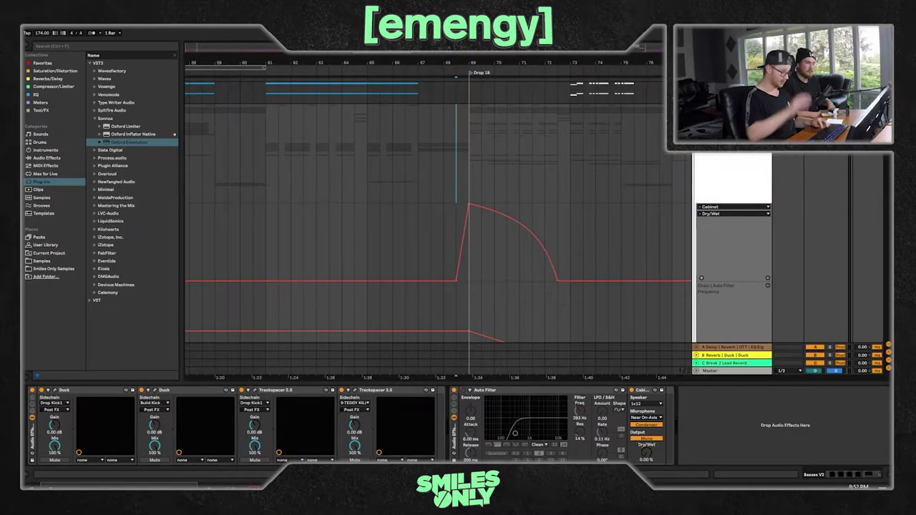
click(420, 136)
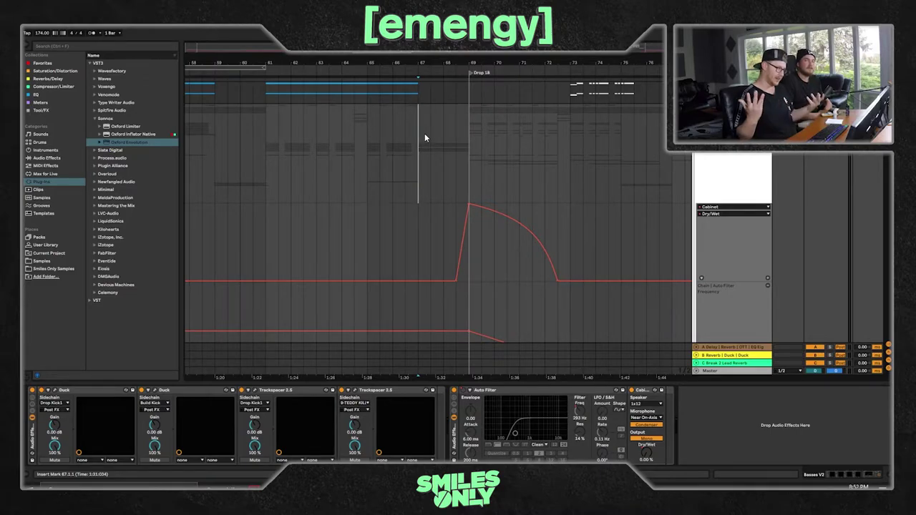
scroll(429, 145, down, 5)
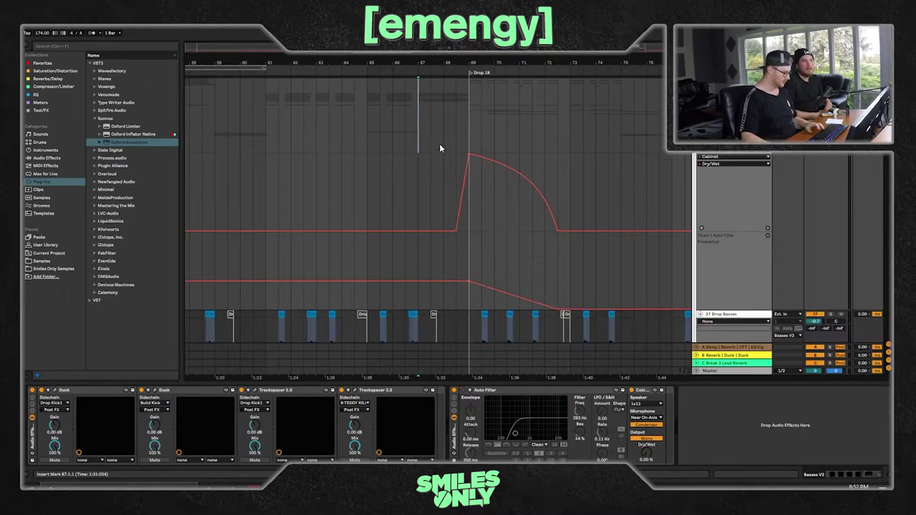
scroll(501, 206, up, 5)
scroll(501, 206, down, 2)
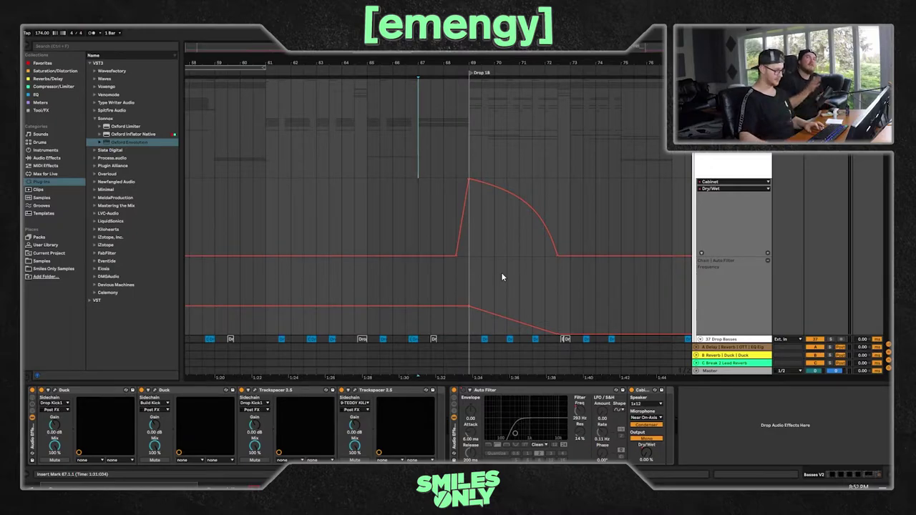
- Play the Basses V2 transition into Drop 1B from 68.1.1 twice while watching the Dry/Wet and Frequency curves
click(441, 156)
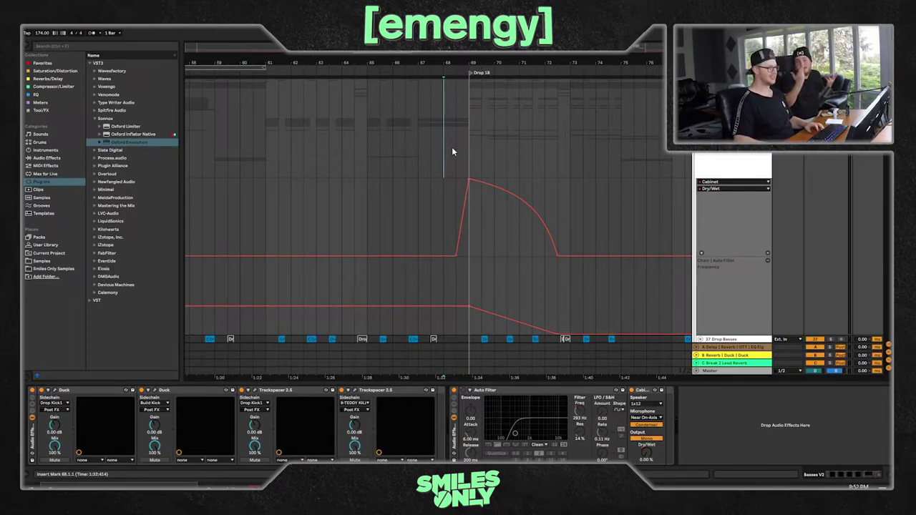
key(plus)
key(space)
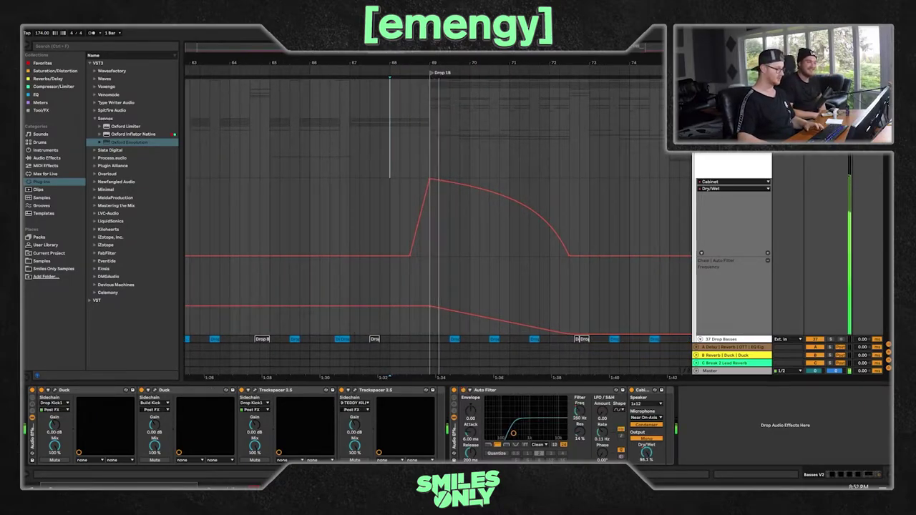
scroll(563, 214, up, 5)
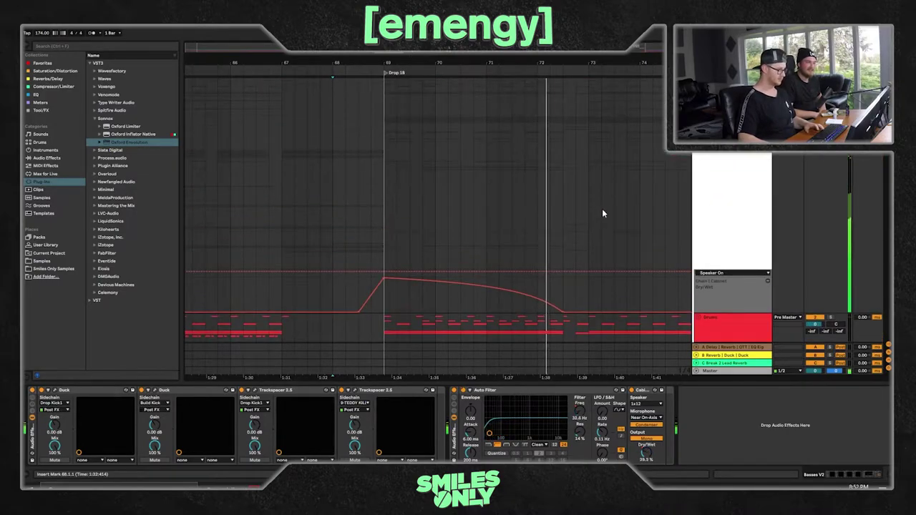
scroll(603, 210, down, 5)
scroll(703, 223, up, 5)
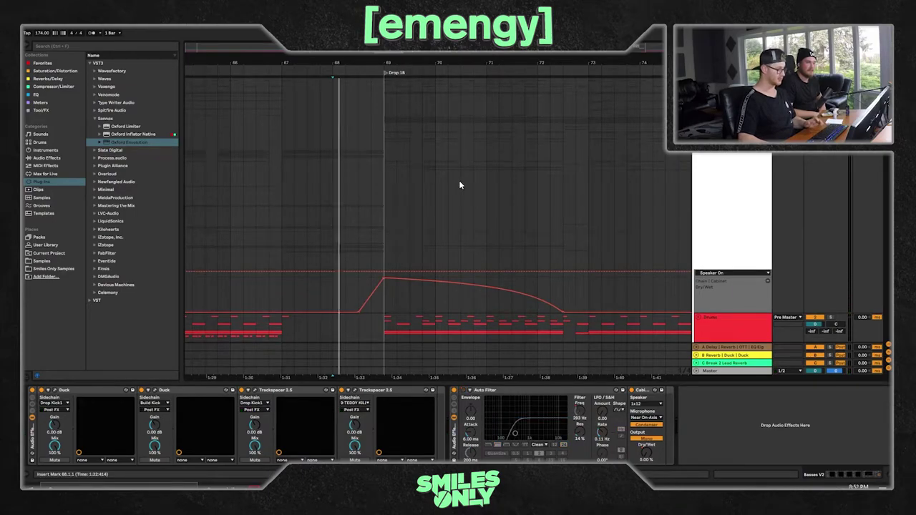
scroll(464, 184, down, 1)
scroll(467, 183, down, 5)
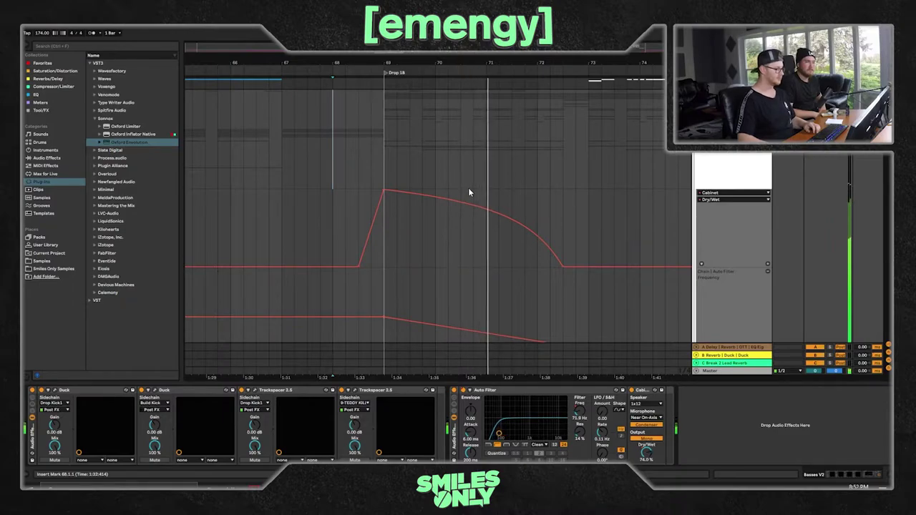
- Follow the playback across the rest of Drop 1B over the drum, sub and bass tracks, and stop it
mouse_move(470, 63)
mouse_down()
mouse_move(382, 69)
mouse_move(314, 63)
mouse_move(315, 44)
mouse_move(369, 43)
mouse_move(310, 50)
mouse_up()
scroll(454, 208, down, 2)
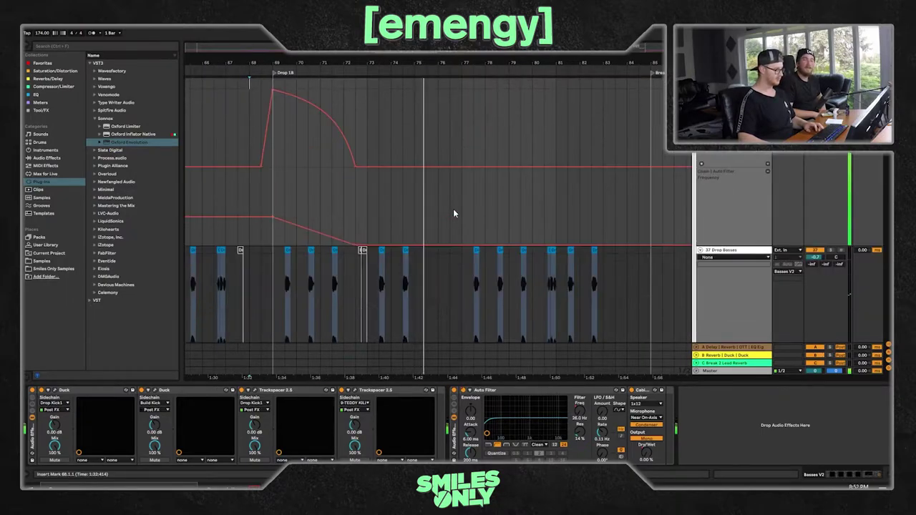
scroll(454, 212, up, 5)
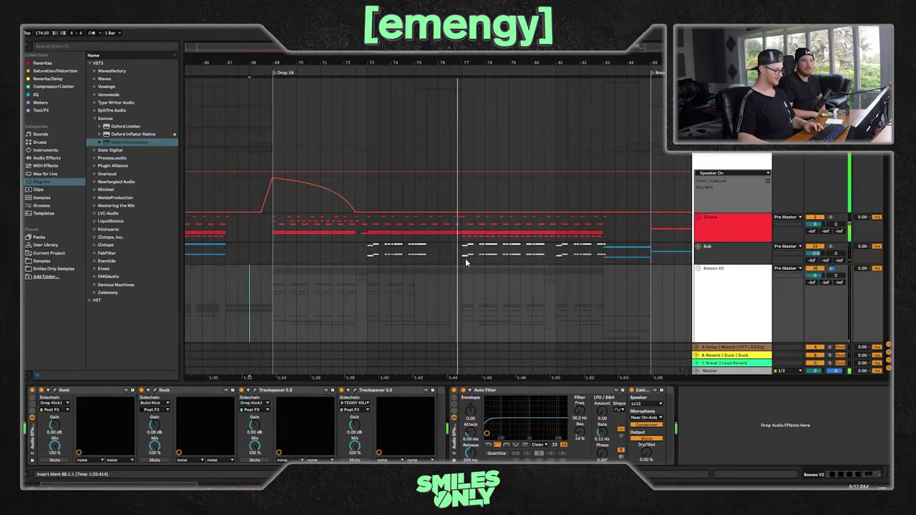
scroll(468, 267, down, 5)
scroll(466, 262, up, 3)
scroll(466, 262, down, 3)
scroll(461, 246, up, 4)
drag(396, 63, 345, 49)
scroll(498, 234, down, 4)
scroll(485, 241, down, 4)
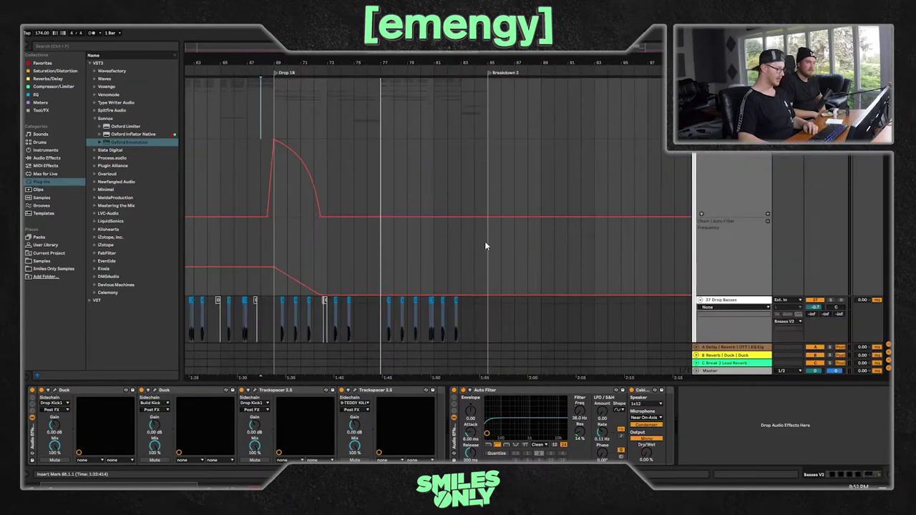
- Compare the Basses V2 automation and clips across Drop 1A and Drop 1B
scroll(435, 252, up, 5)
scroll(408, 250, up, 2)
drag(269, 63, 421, 50)
scroll(401, 229, down, 10)
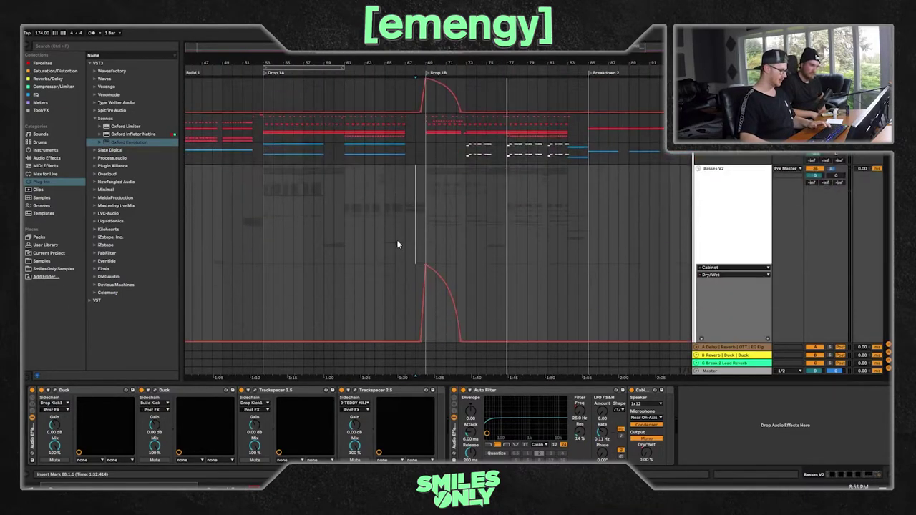
scroll(372, 258, down, 2)
scroll(479, 283, up, 10)
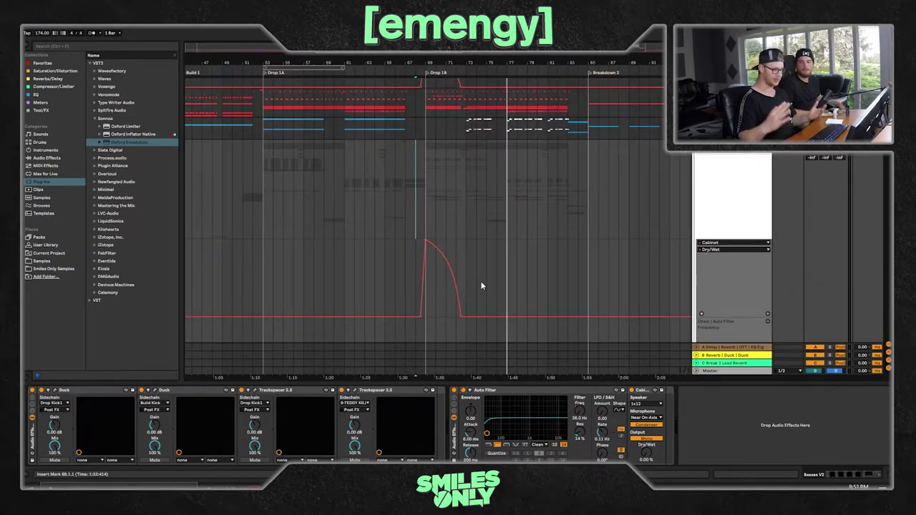
scroll(428, 80, right, 5)
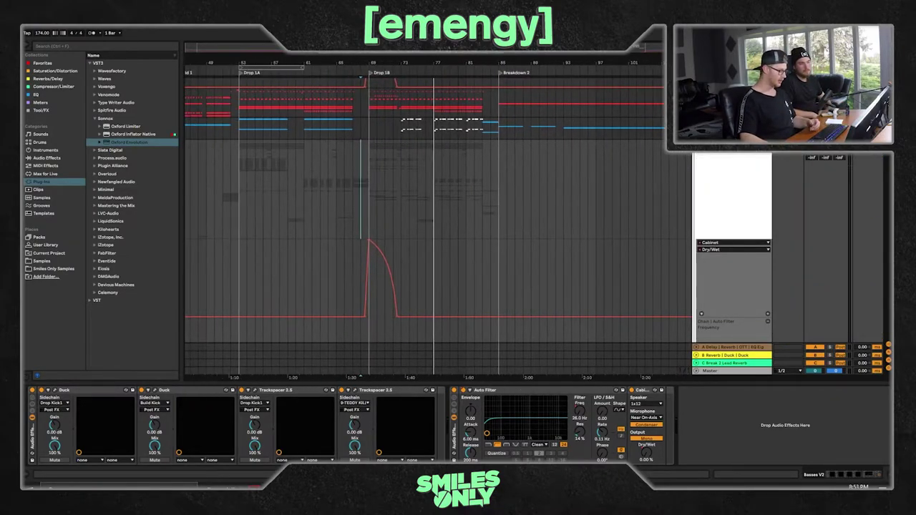
- Set the insert marker at 77.1.1 and look through the bass tracks of Drop 1B down to the Vocals group
click(434, 134)
scroll(491, 263, down, 10)
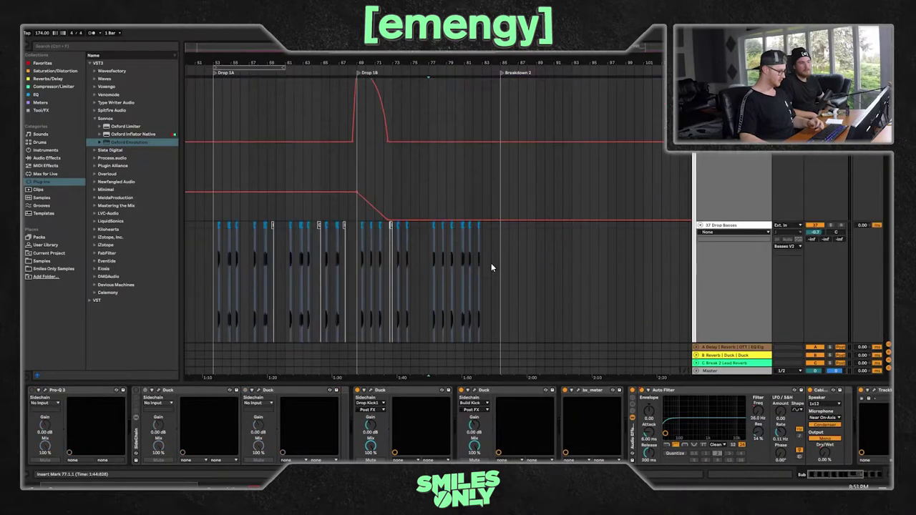
scroll(493, 271, down, 12)
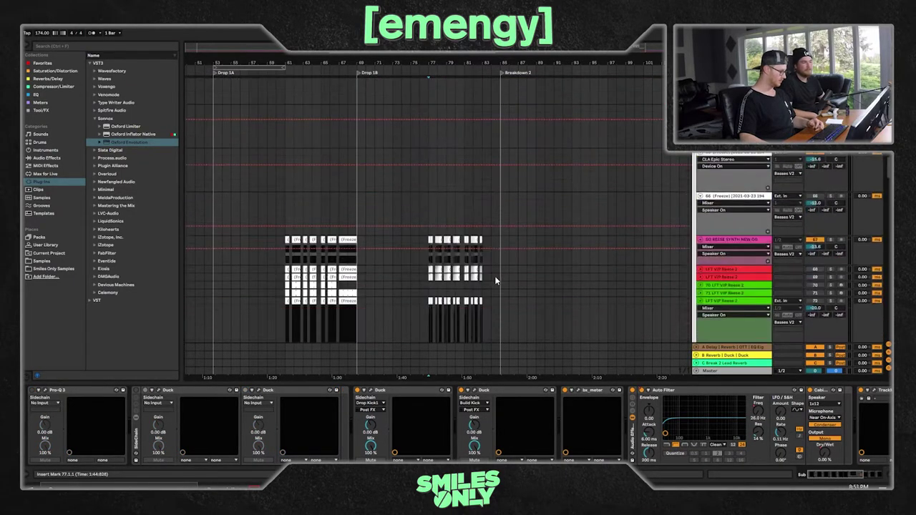
scroll(496, 294, down, 10)
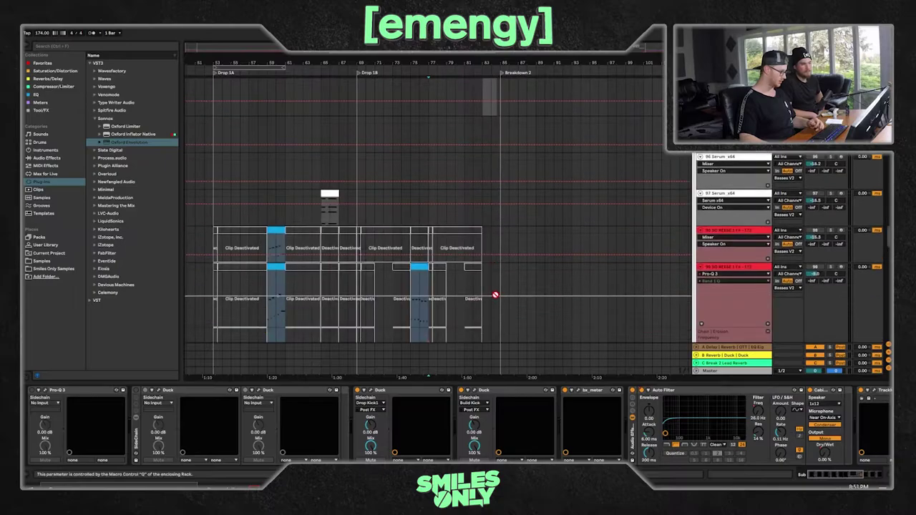
scroll(496, 294, down, 10)
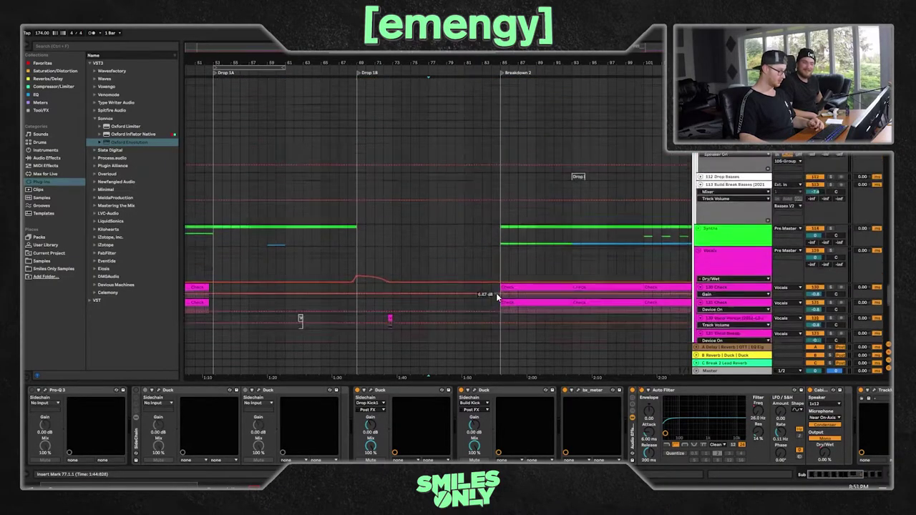
scroll(501, 305, up, 20)
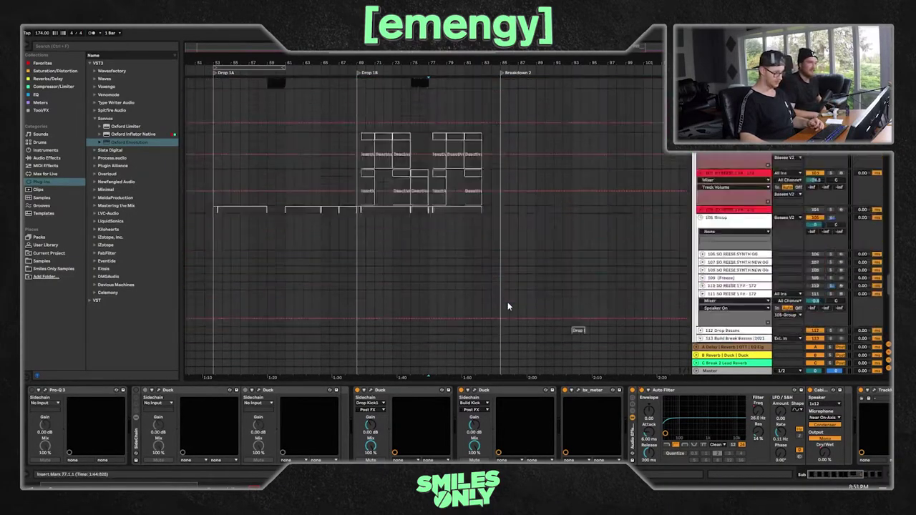
scroll(505, 305, up, 12)
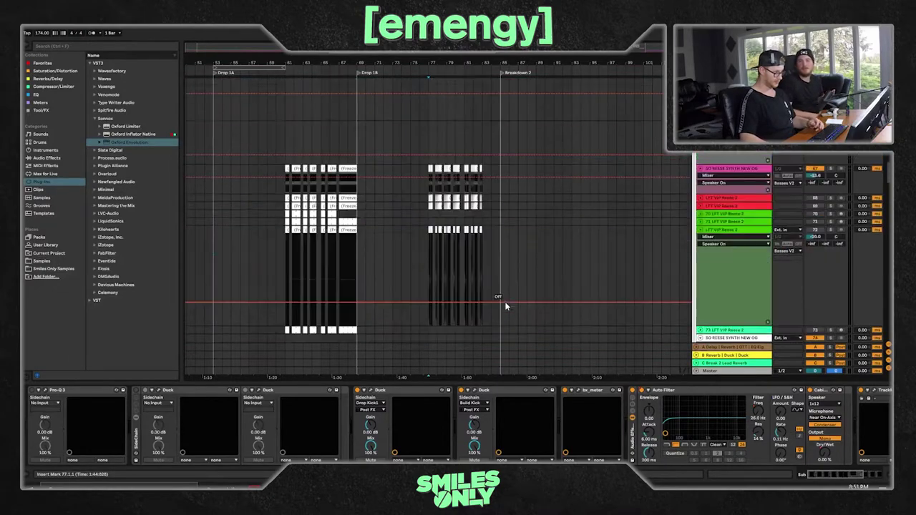
- Play the project from the start of Breakdown 2, at 85.1.1 on the 49 (Freeze) track
scroll(503, 301, right, 8)
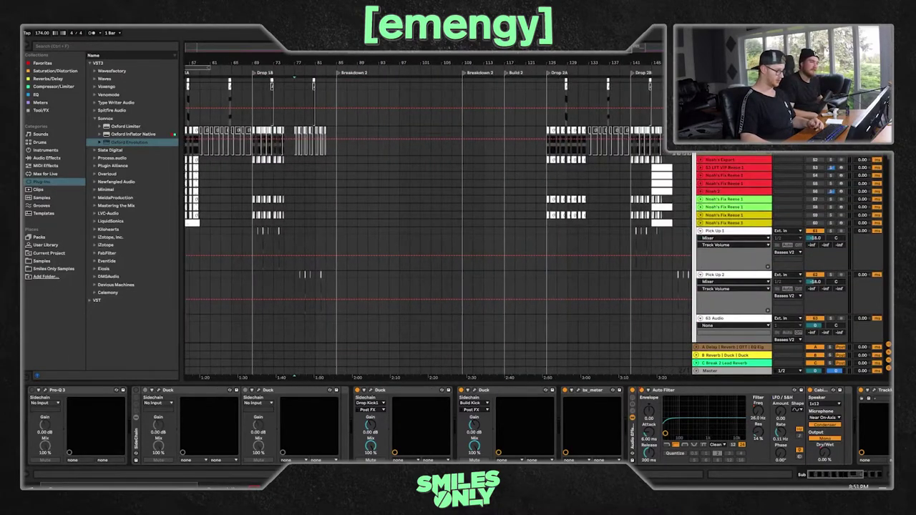
scroll(503, 301, up, 5)
click(556, 252)
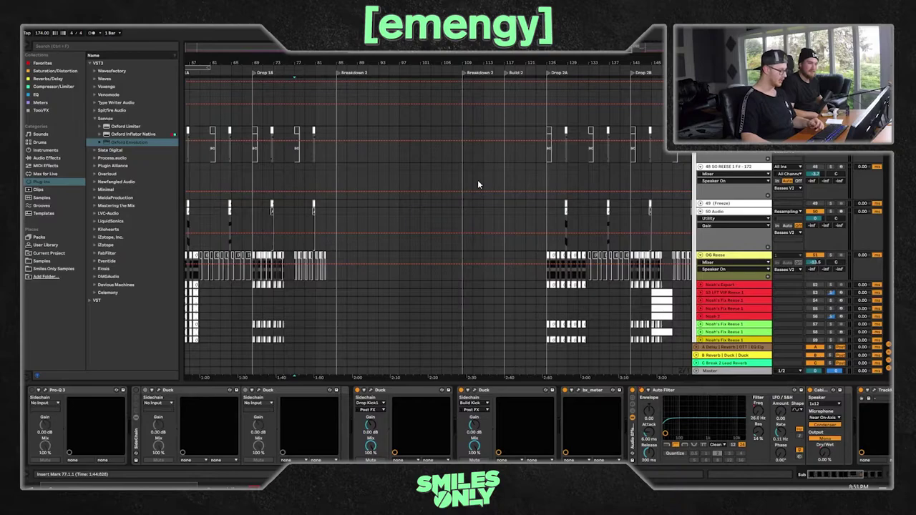
click(470, 213)
click(337, 207)
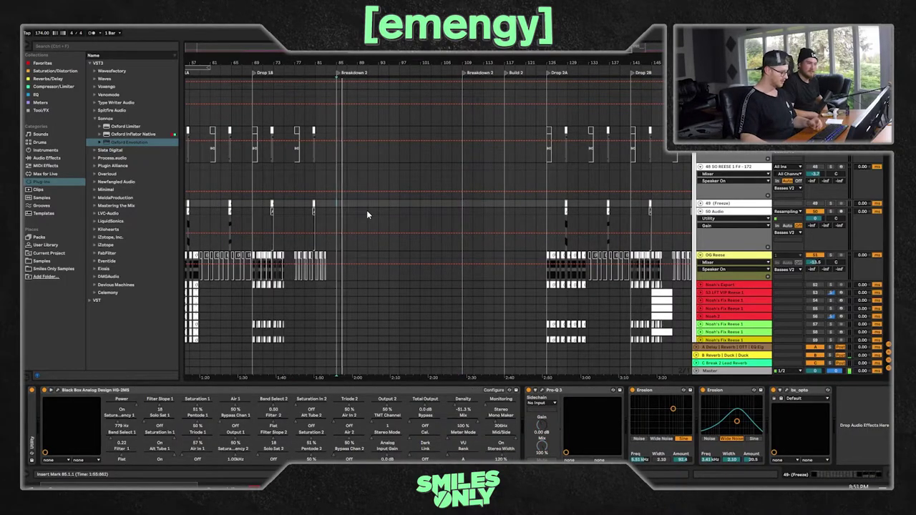
- Play Breakdown 2 from 93.1.1 and the start of Breakdown 3 from 109.1.1 on the 49 (Freeze) track
click(460, 205)
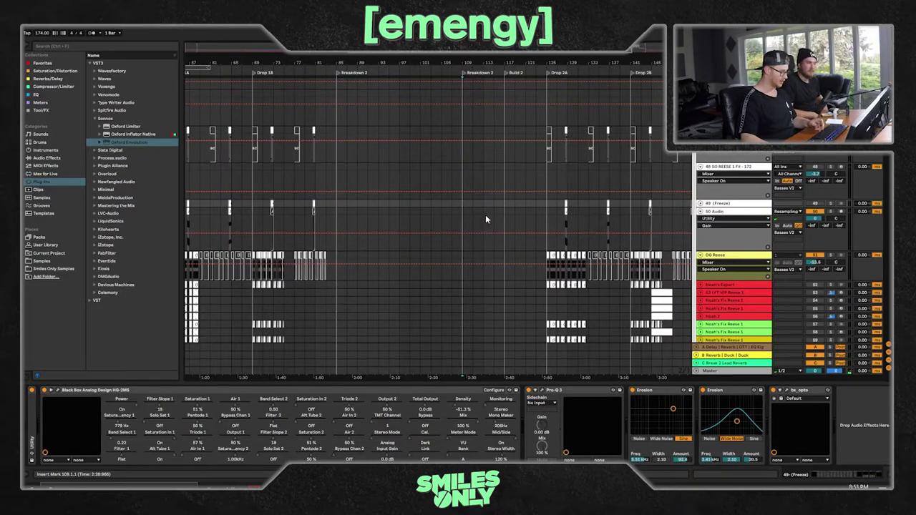
click(381, 203)
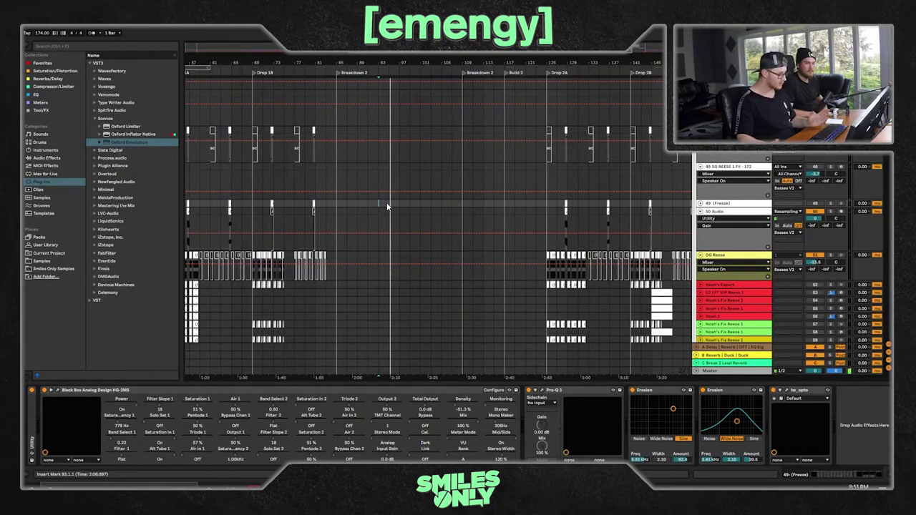
click(461, 207)
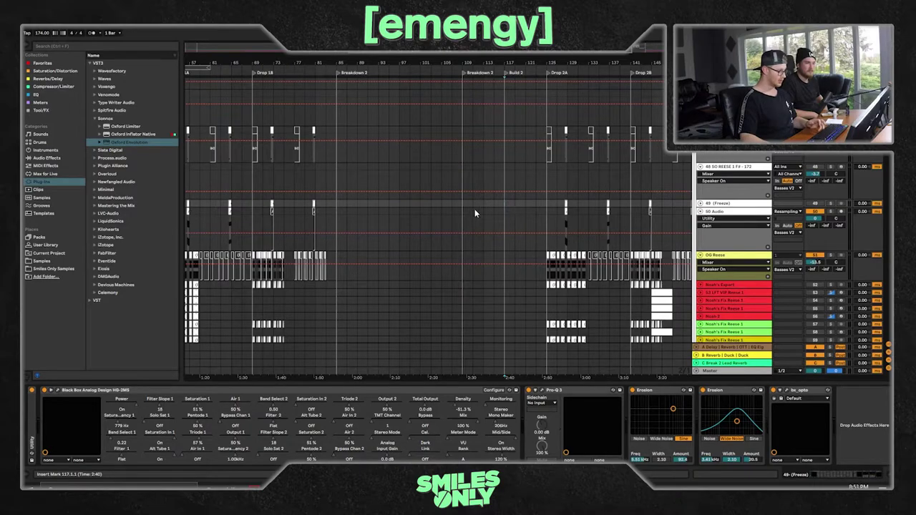
key(space)
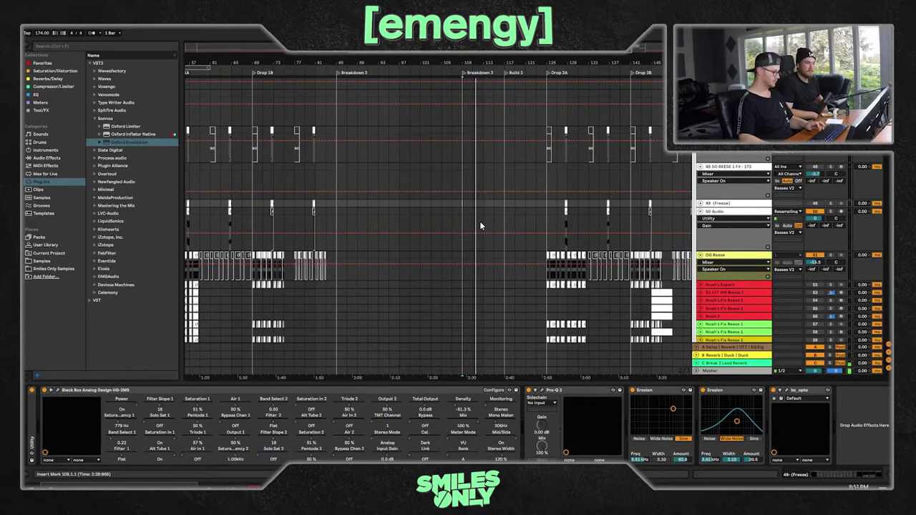
- Look through the tracks of Breakdown 3 down to the Vocals group and back to the Lead tracks of the Synths group
scroll(490, 219, down, 15)
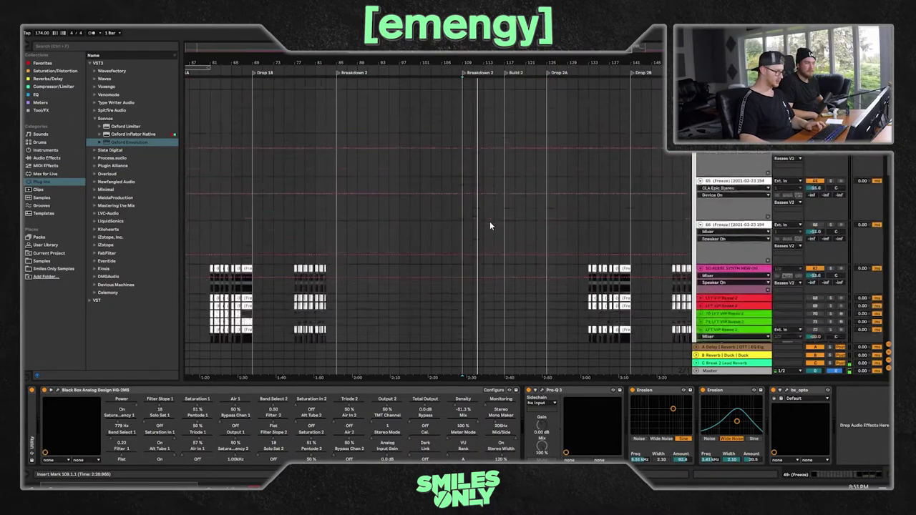
scroll(501, 243, down, 10)
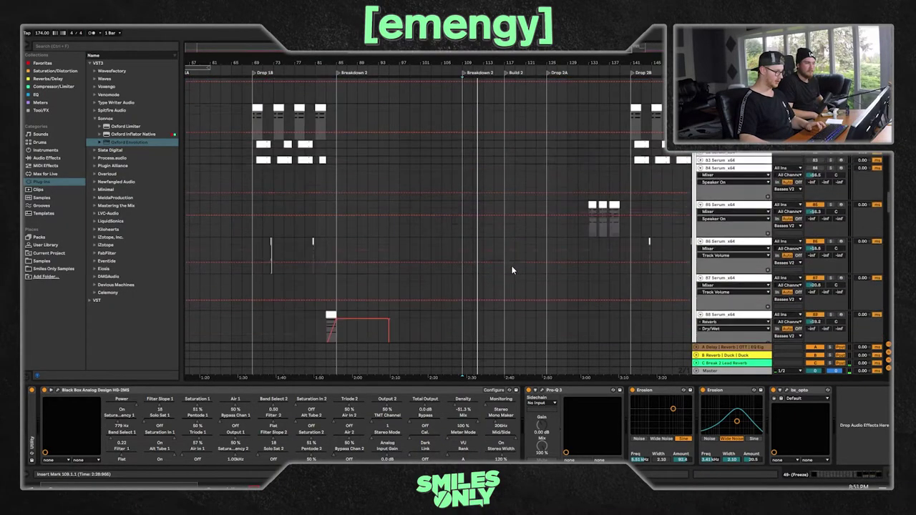
scroll(511, 270, down, 10)
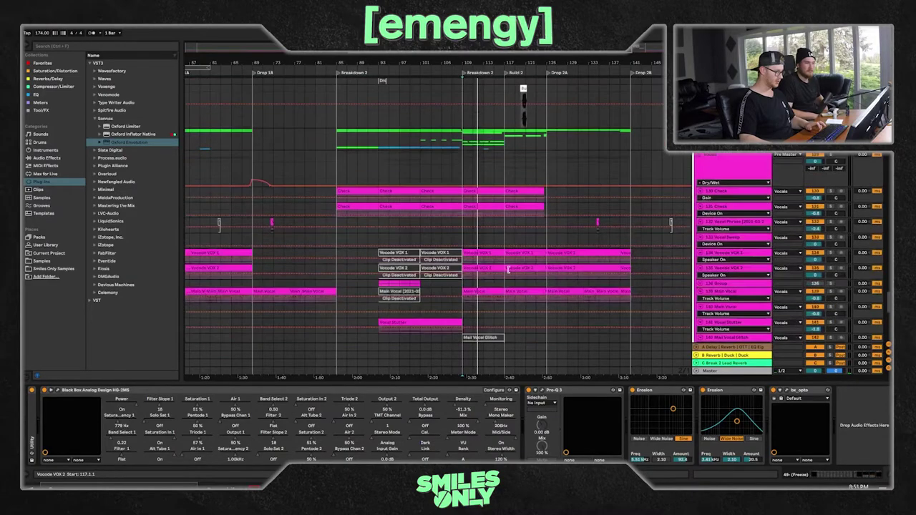
scroll(552, 154, up, 4)
scroll(558, 174, down, 2)
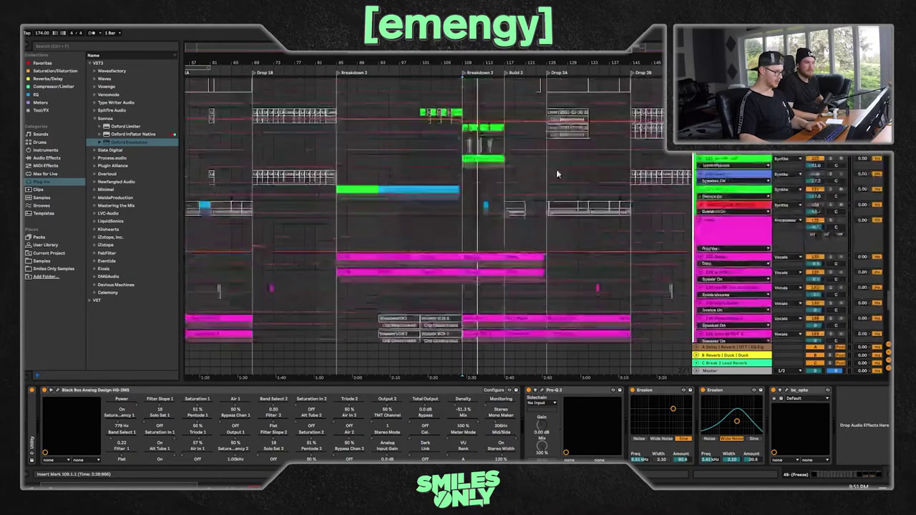
scroll(530, 193, up, 3)
scroll(418, 239, up, 5)
drag(479, 48, 519, 55)
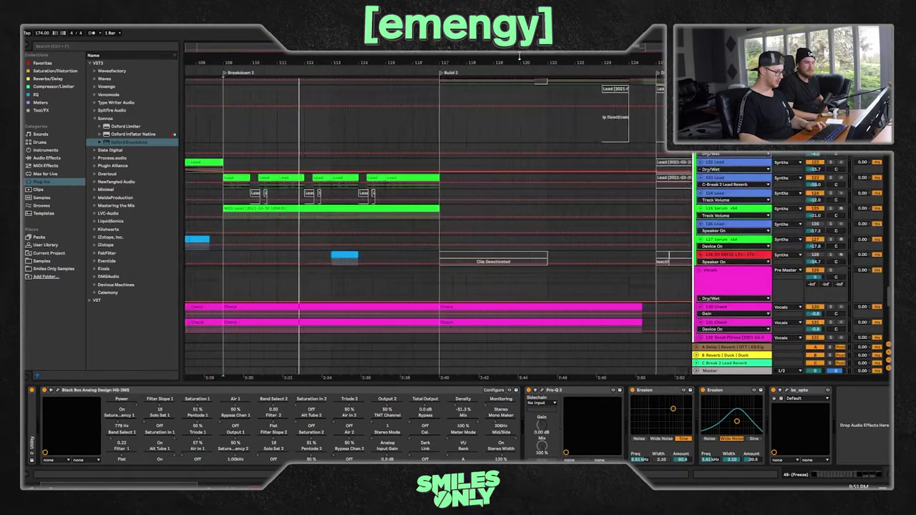
- Enlarge and solo the 123 Lead track, and play it from the start of Breakdown 3
click(730, 170)
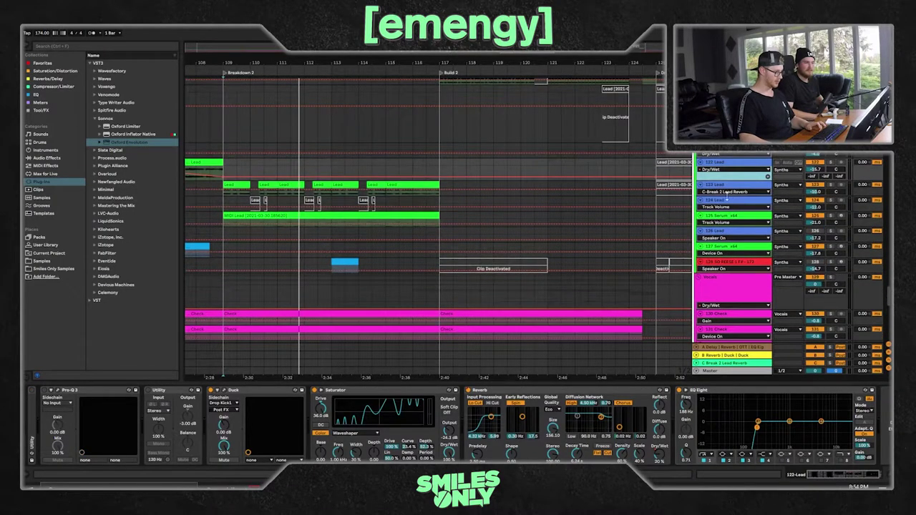
drag(726, 197, 726, 234)
click(220, 217)
click(833, 186)
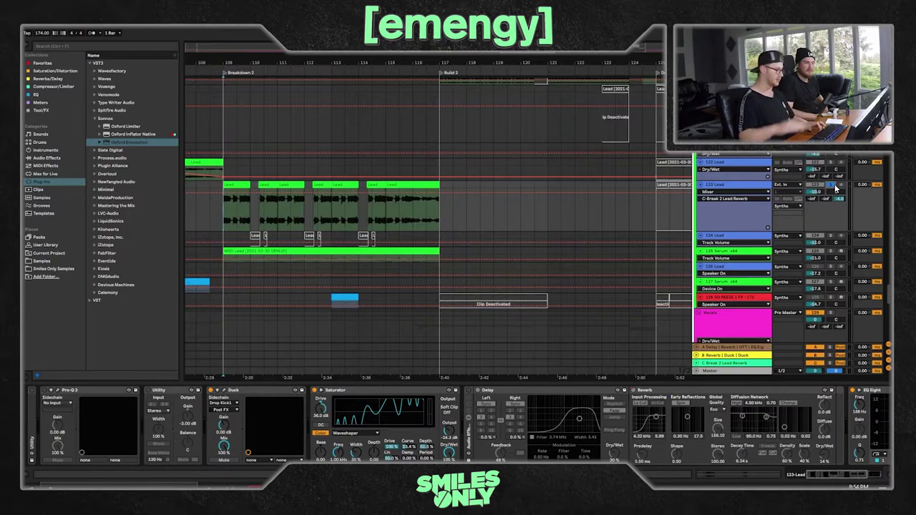
drag(247, 63, 361, 88)
key(space)
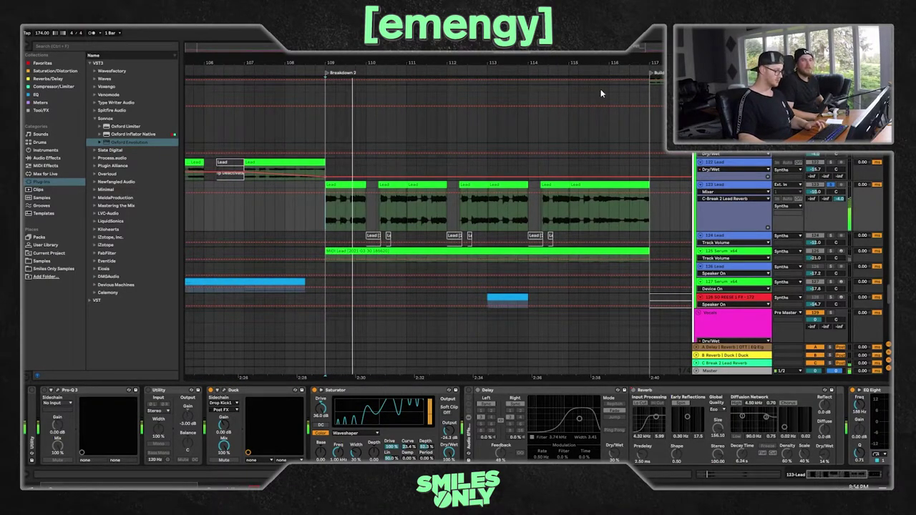
- Play the 119 Lead track in solo from the start of Build 2
drag(530, 63, 336, 33)
scroll(423, 183, up, 3)
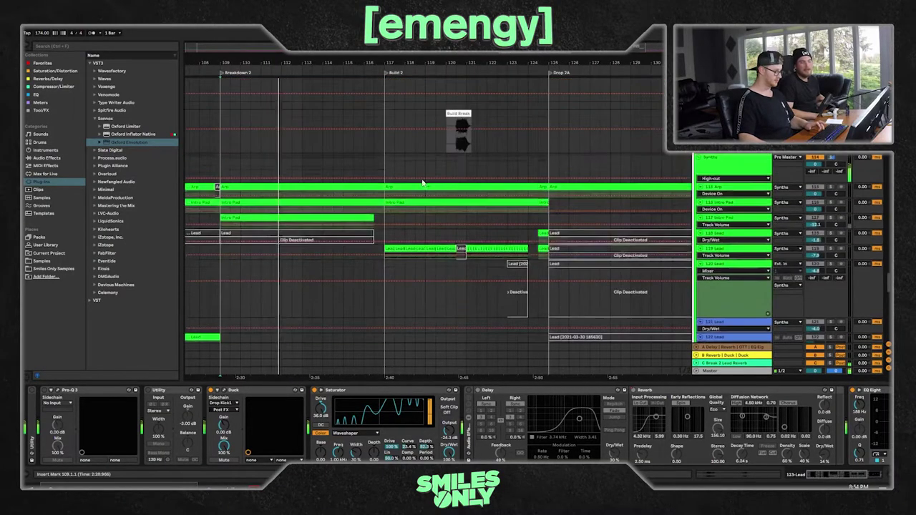
click(384, 251)
key(space)
key(space)
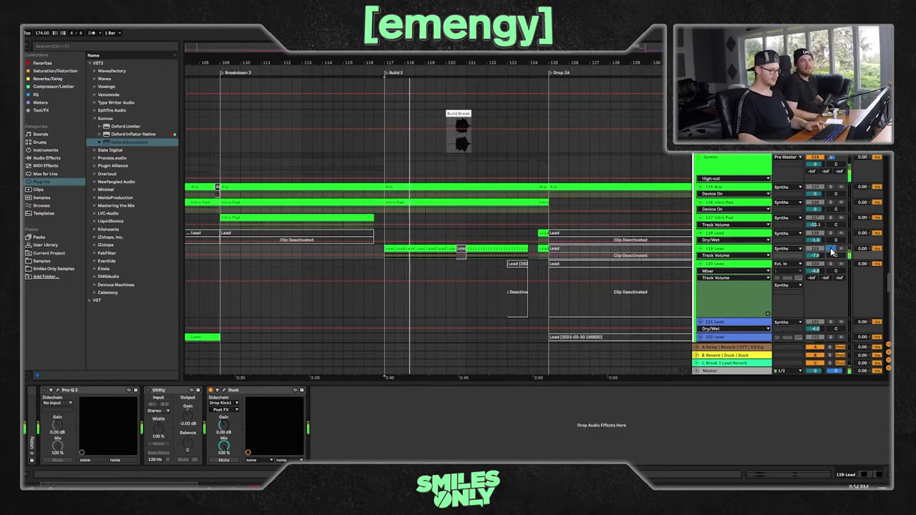
click(830, 249)
- Play Build 2 from 120.3.1 at the clip on the 113 Build Break Basses track
click(315, 156)
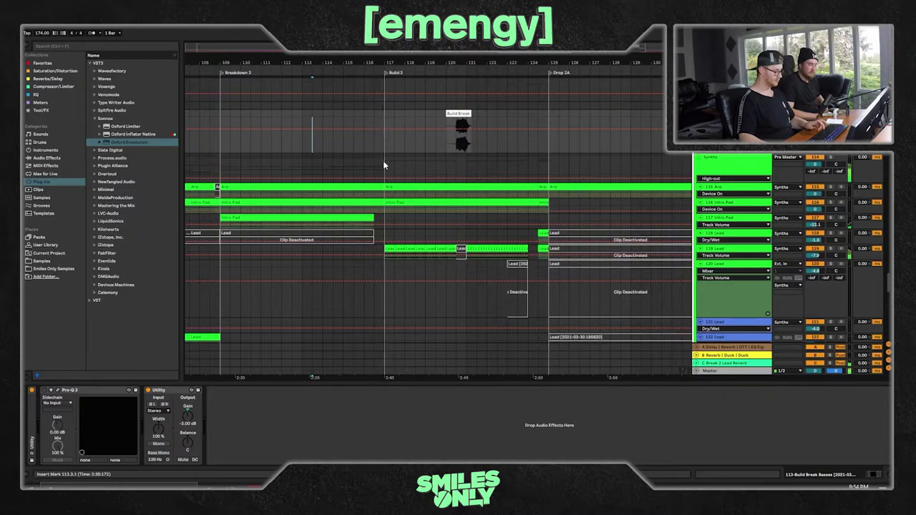
scroll(470, 167, up, 3)
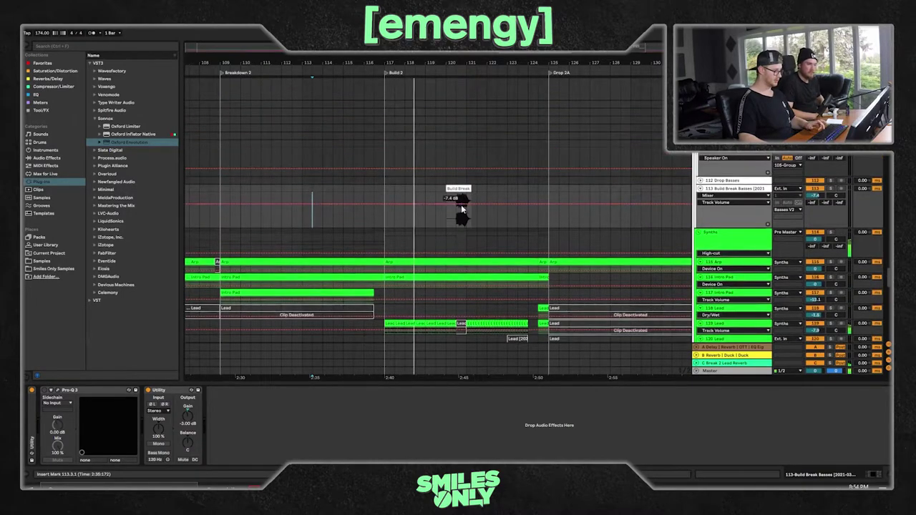
click(456, 219)
drag(554, 63, 534, 72)
- Follow the playback from Build 2 into Drop 2A over the bass tracks and the Drums, Sub and Basses V2 groups
scroll(539, 207, up, 10)
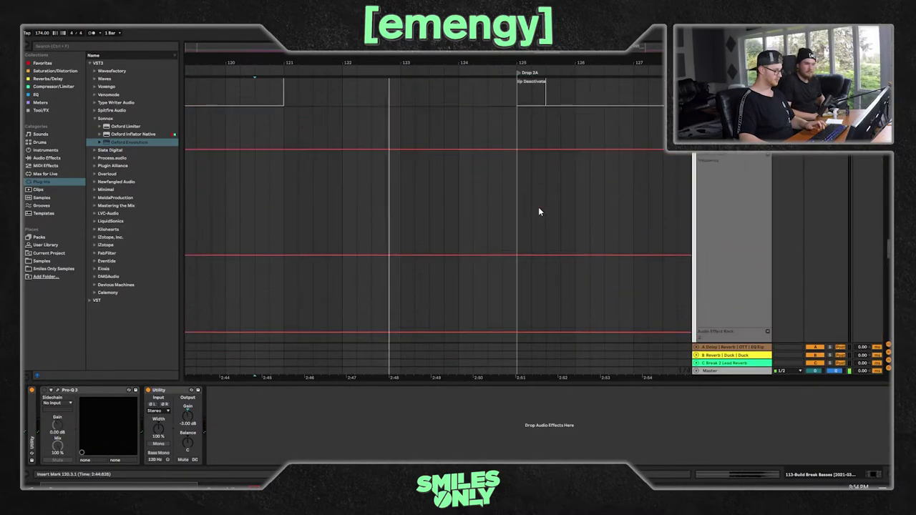
scroll(525, 209, up, 15)
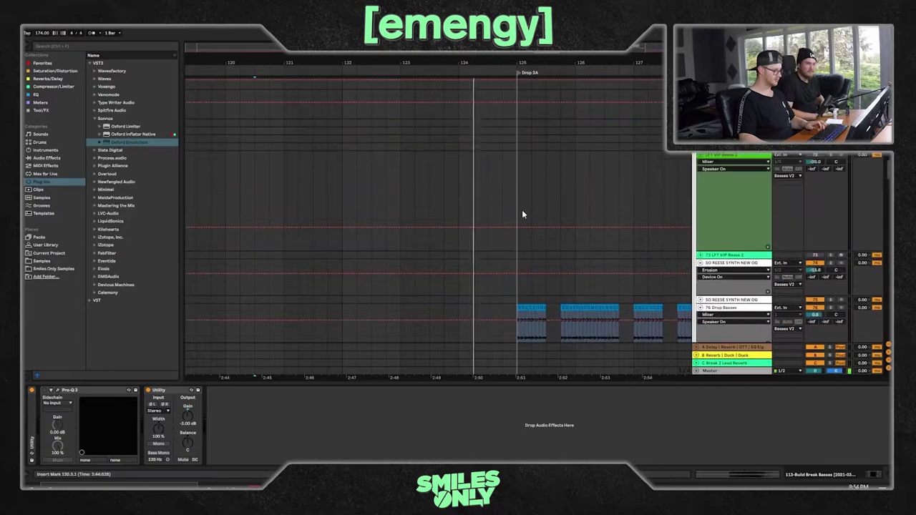
scroll(591, 204, up, 20)
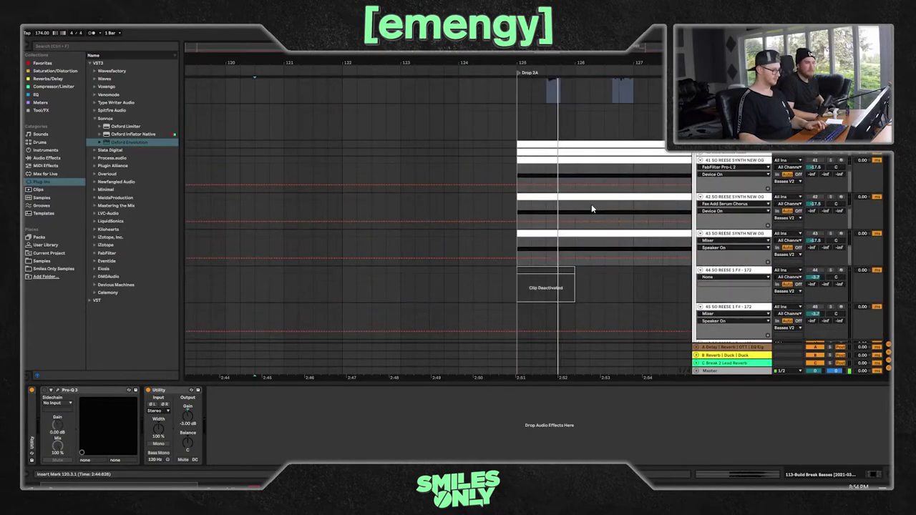
key(minus)
key(minus)
key(minus)
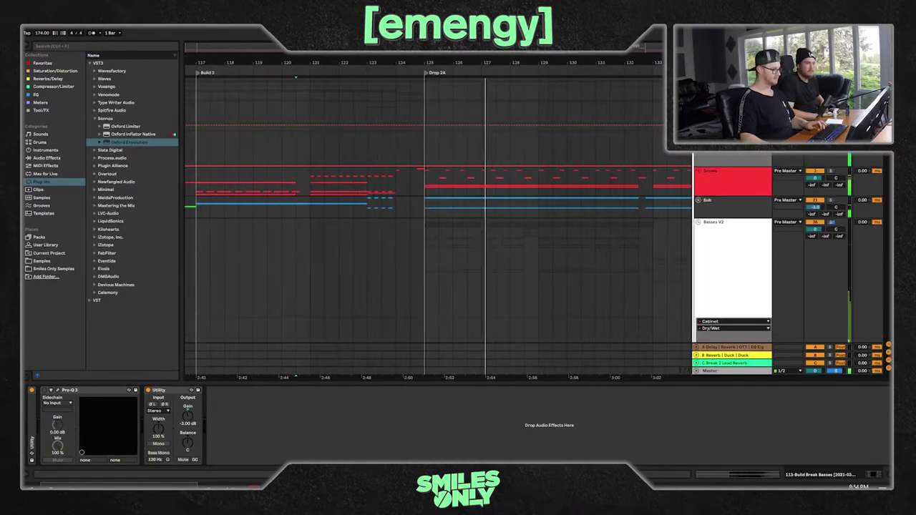
scroll(572, 148, down, 6)
scroll(571, 162, up, 7)
scroll(573, 171, down, 3)
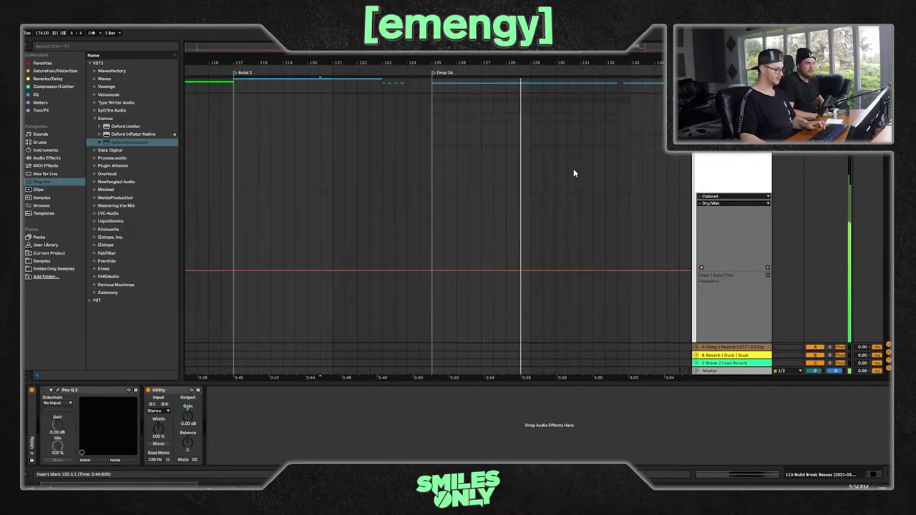
scroll(722, 197, up, 2)
scroll(629, 190, down, 10)
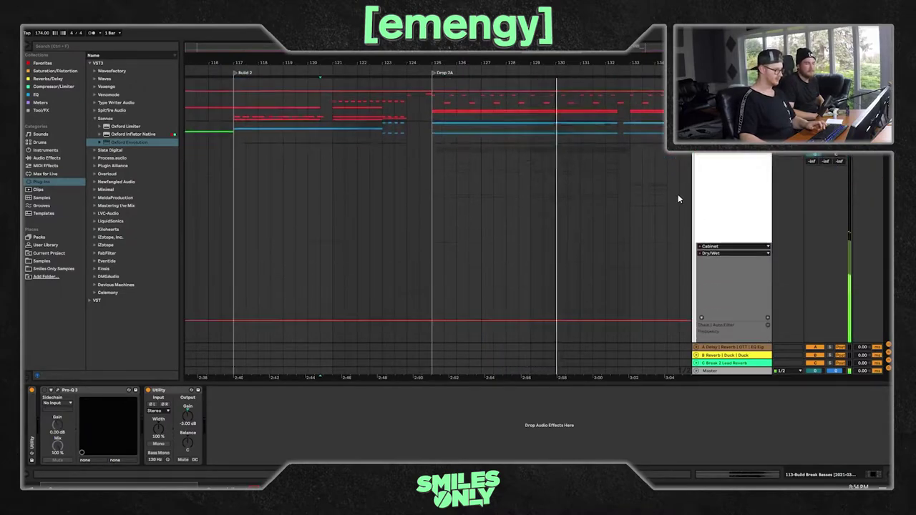
- Look through the tracks around Drop 2A down to the FX group and back up to the bass tracks
scroll(634, 198, down, 10)
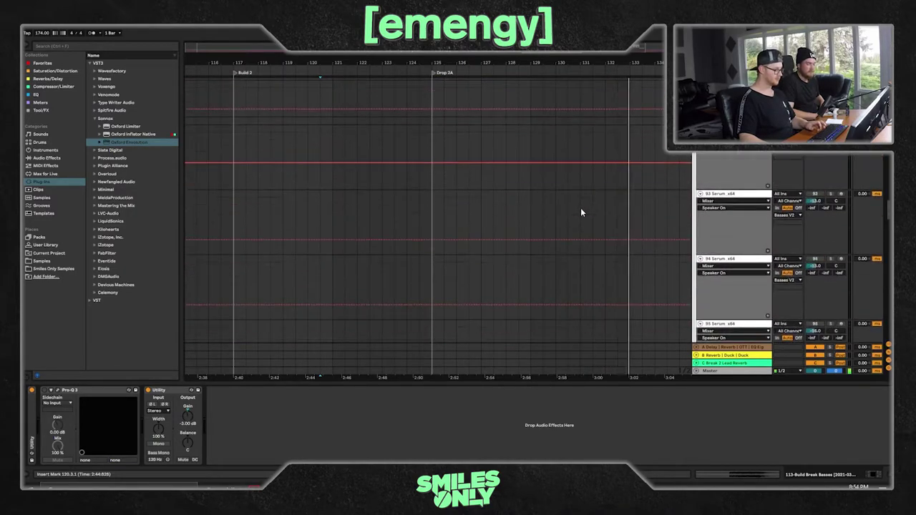
scroll(528, 207, down, 5)
scroll(520, 211, down, 5)
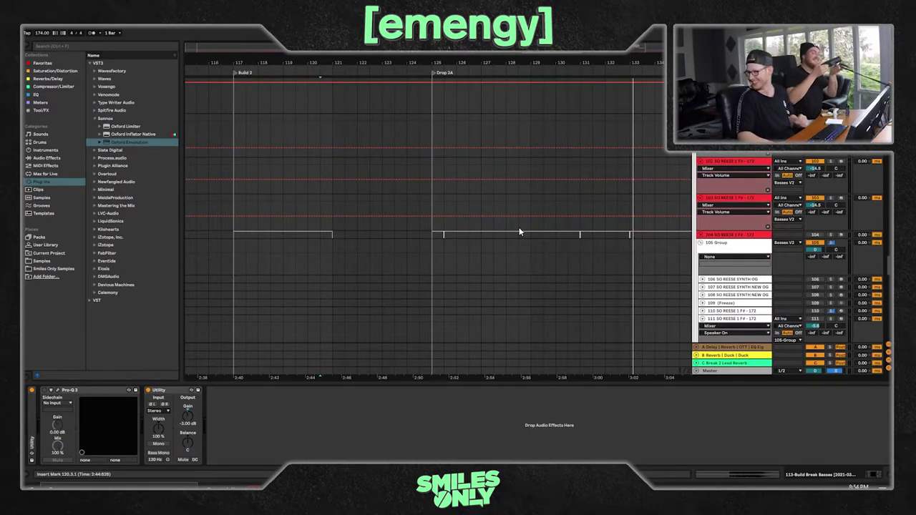
click(519, 232)
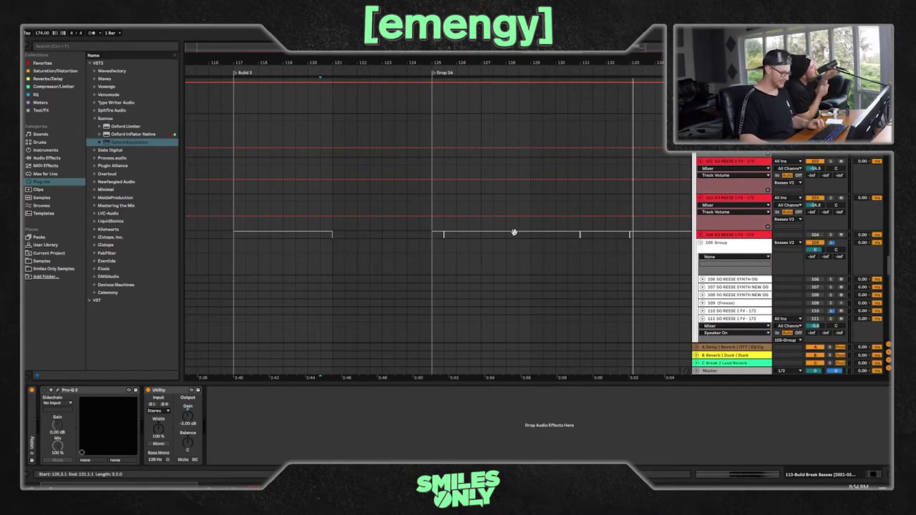
scroll(514, 233, down, 5)
scroll(443, 213, down, 15)
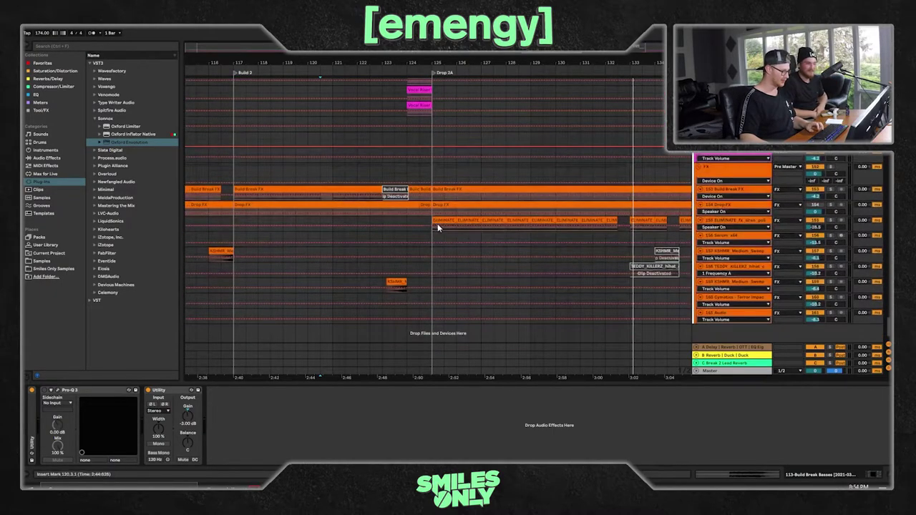
scroll(450, 249, up, 15)
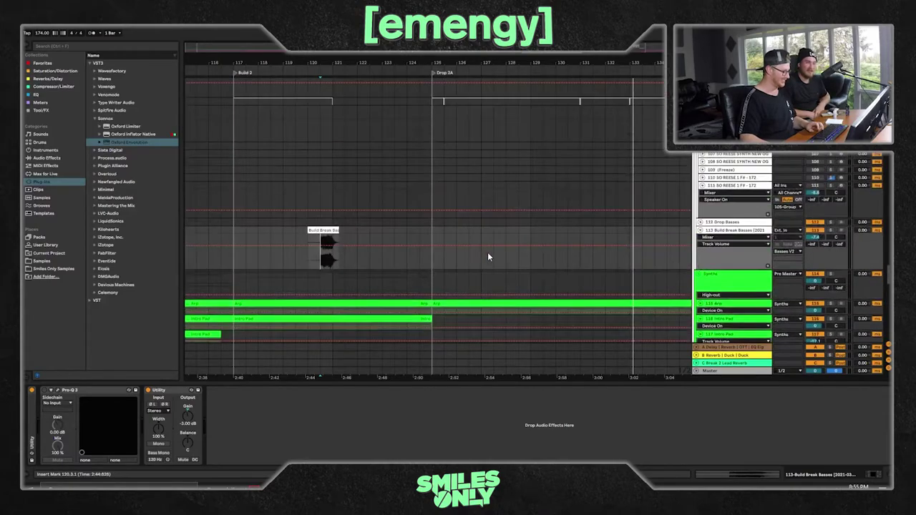
scroll(465, 237, up, 10)
scroll(439, 216, up, 10)
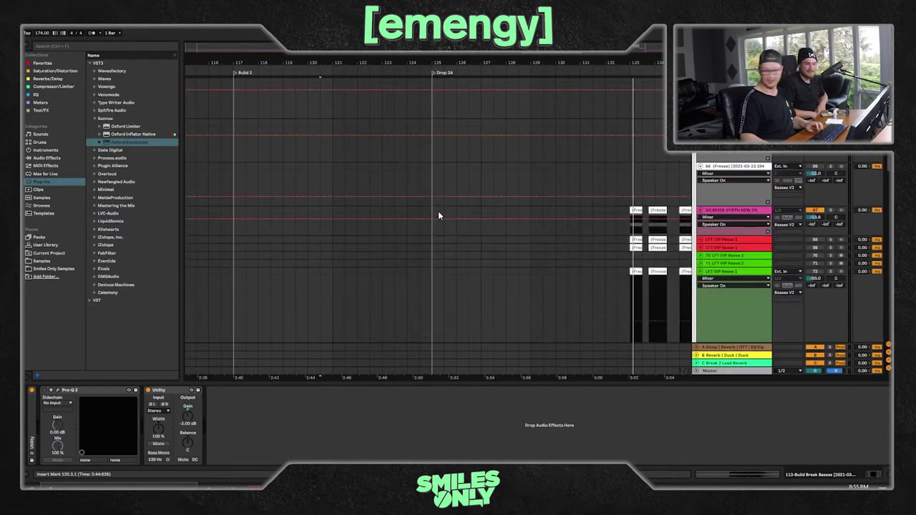
scroll(434, 212, up, 10)
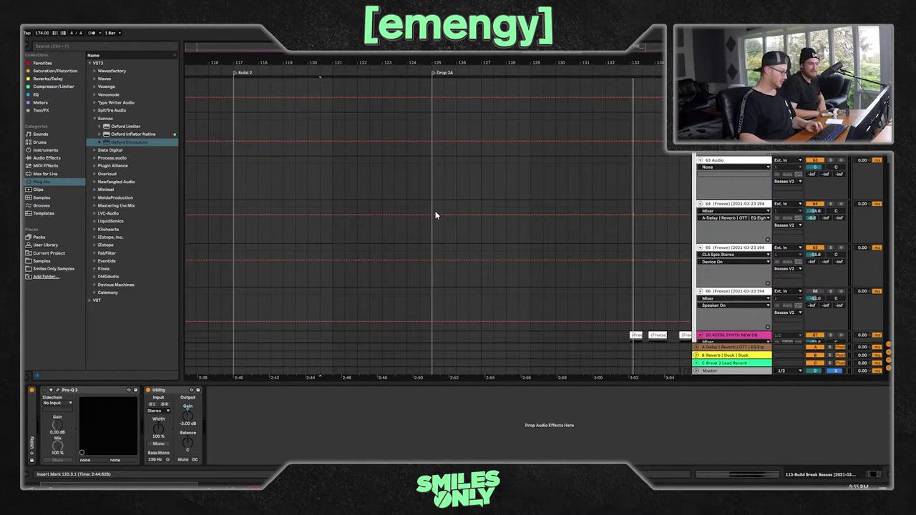
- Solo the OG Reese track and play it from the start of Drop 2A at 125.1.1
click(434, 242)
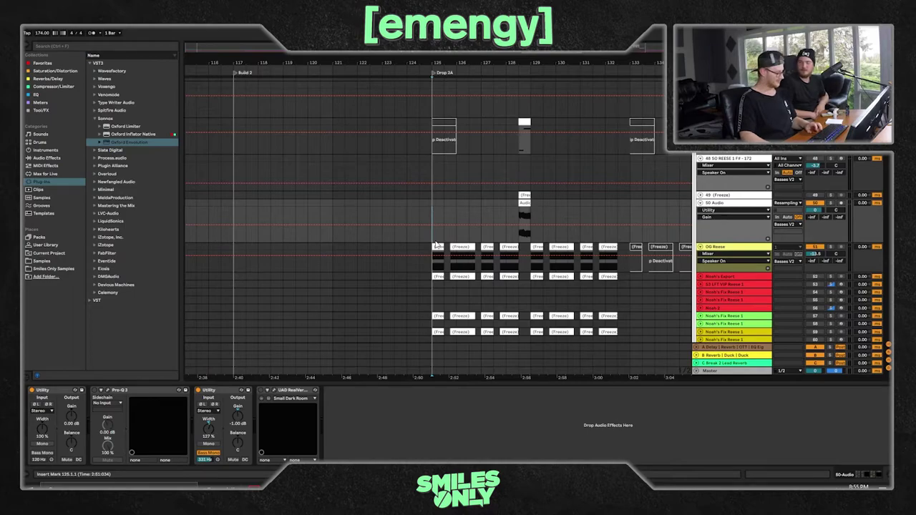
scroll(451, 236, down, 2)
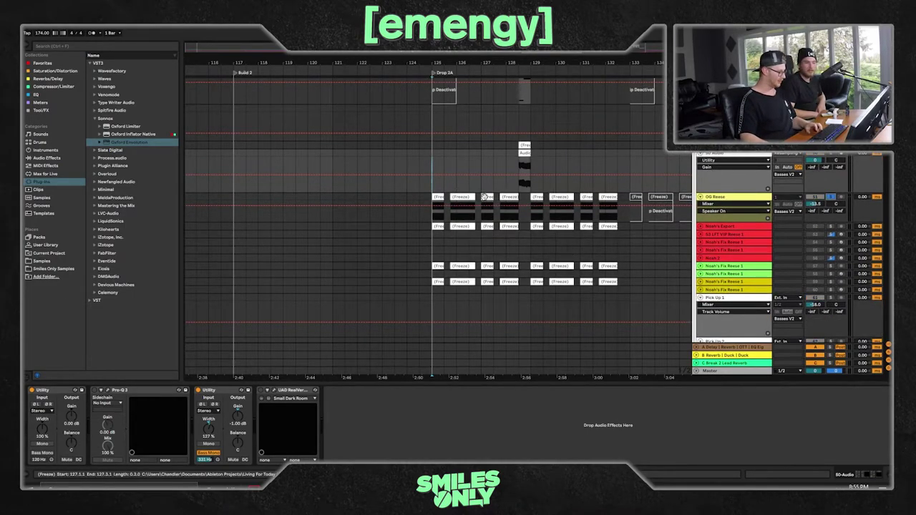
scroll(484, 196, down, 4)
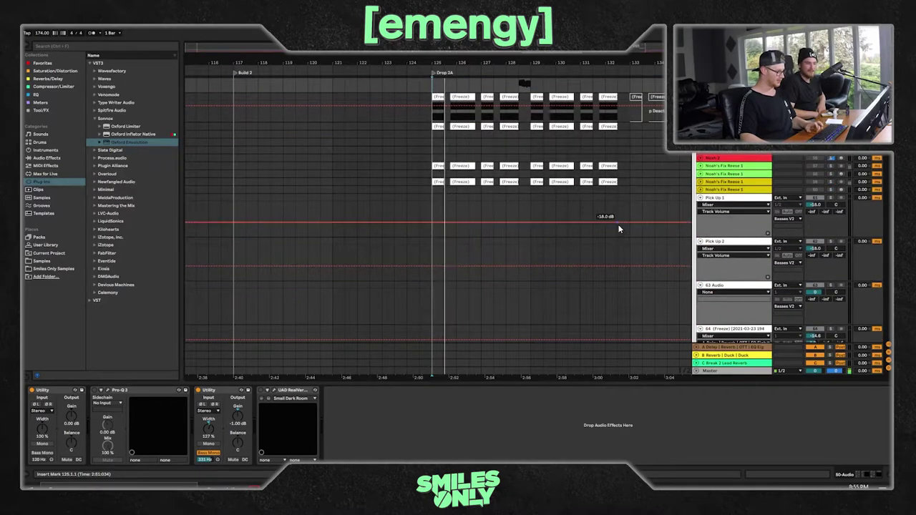
- Find the 76 Drop Basses track below the reese layers and solo it for playback of Drop 2A
scroll(583, 258, down, 10)
scroll(566, 258, down, 7)
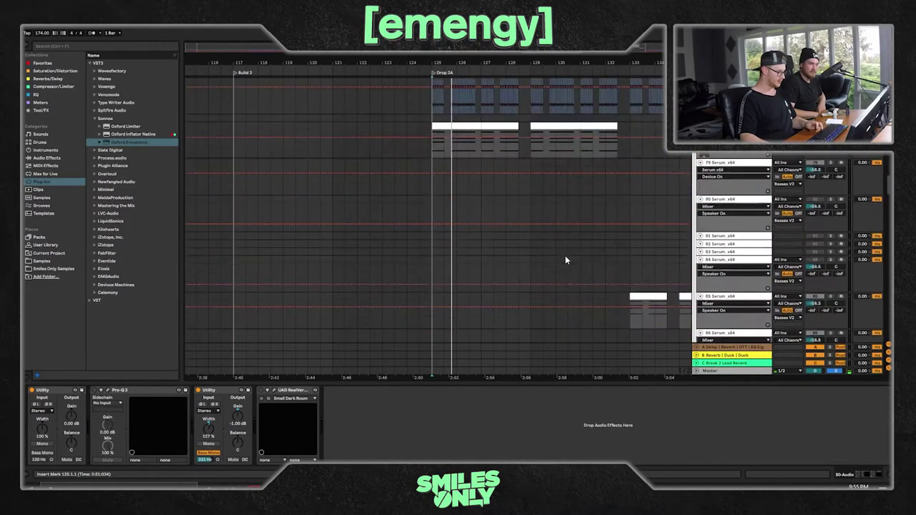
scroll(564, 256, up, 6)
drag(552, 63, 553, 80)
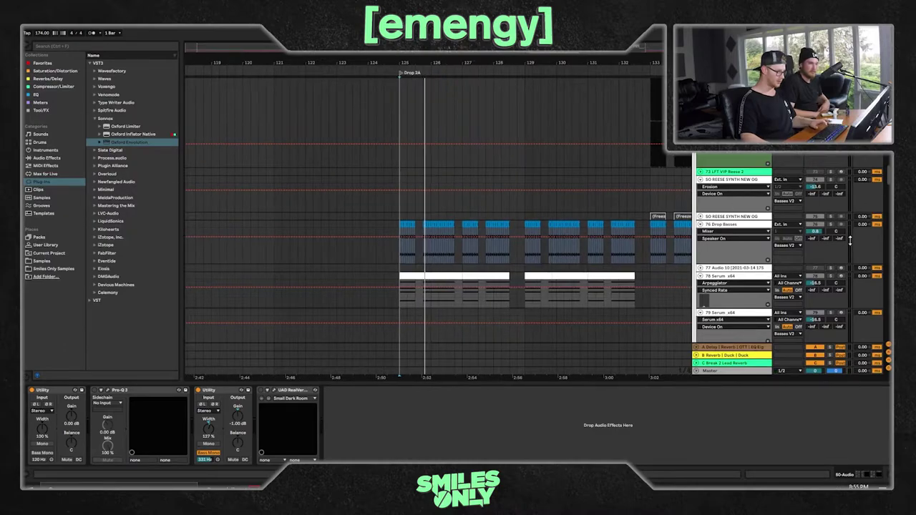
click(832, 226)
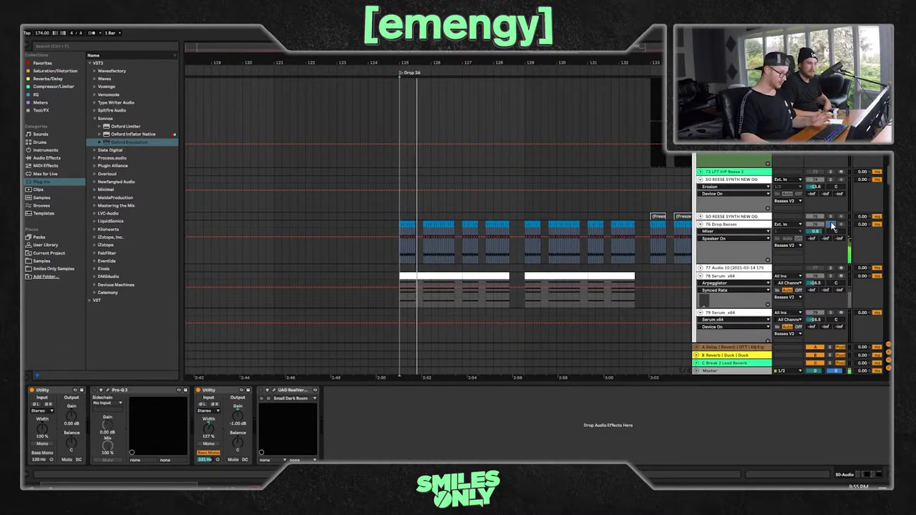
- Solo the 78 Serum track and play it from the start of Drop 2A at 125.1.1
drag(550, 57, 620, 143)
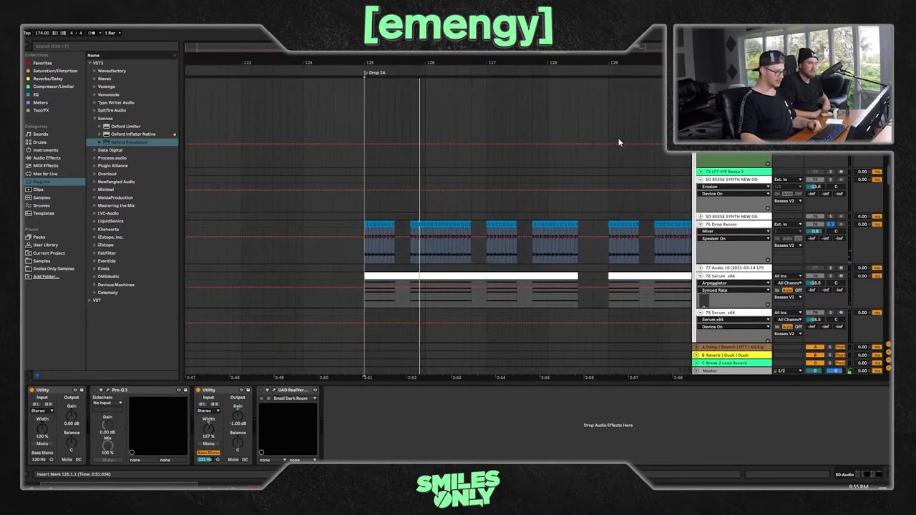
click(362, 305)
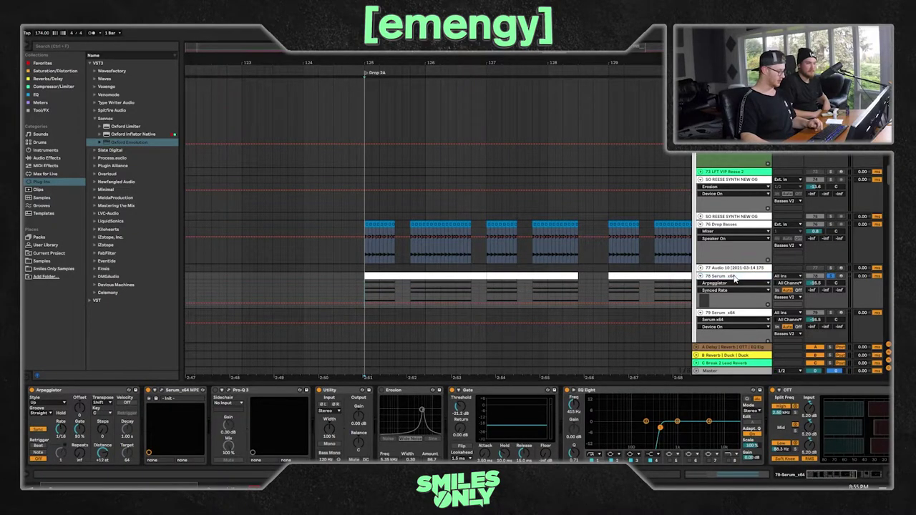
key(space)
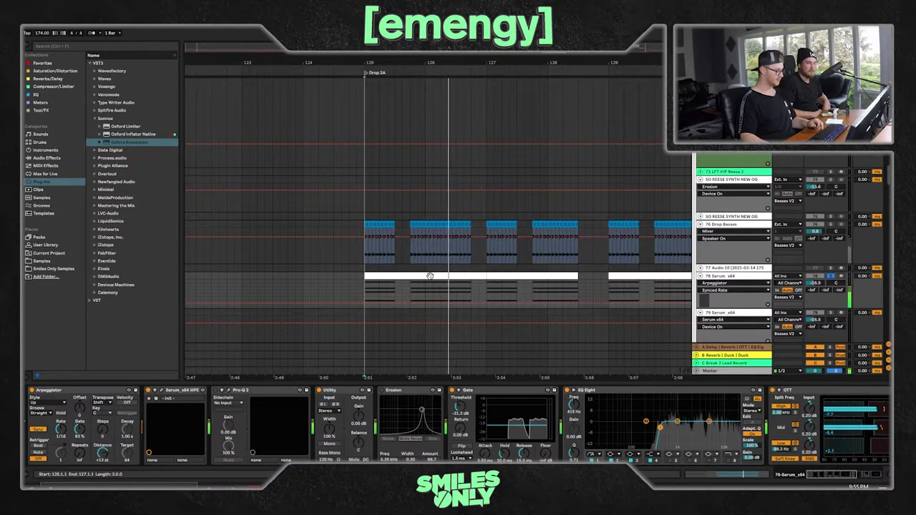
- Inspect the chord notes of the first 78 Serum clip in an enlarged note editor and return to the arrangement
key(space)
double_click(430, 277)
drag(517, 386, 534, 105)
drag(181, 242, 233, 319)
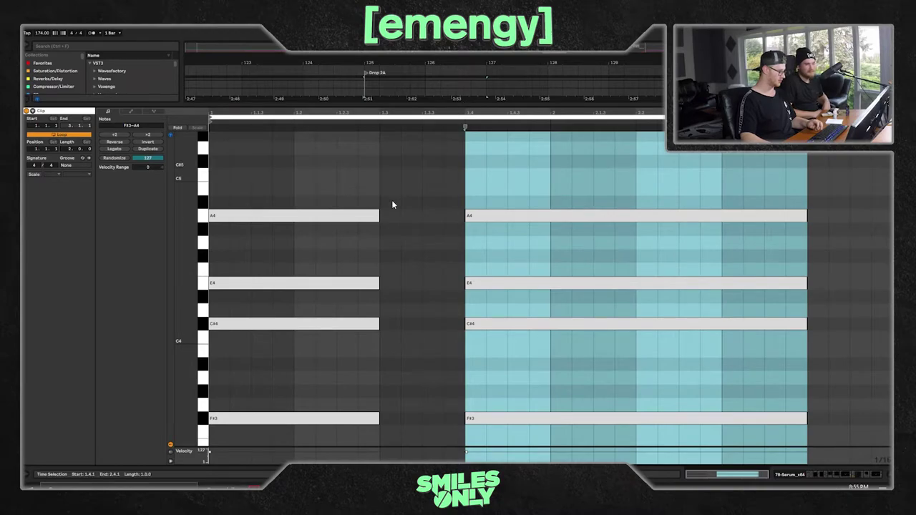
drag(472, 108, 480, 459)
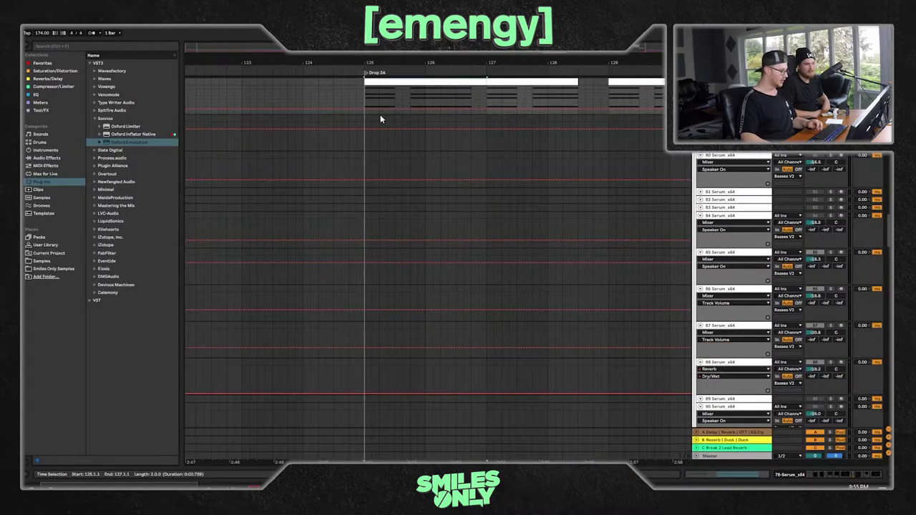
- Open the Serum instrument on the 78 Serum track and review its oscillator and FX pages
key(ctrl+alt+l)
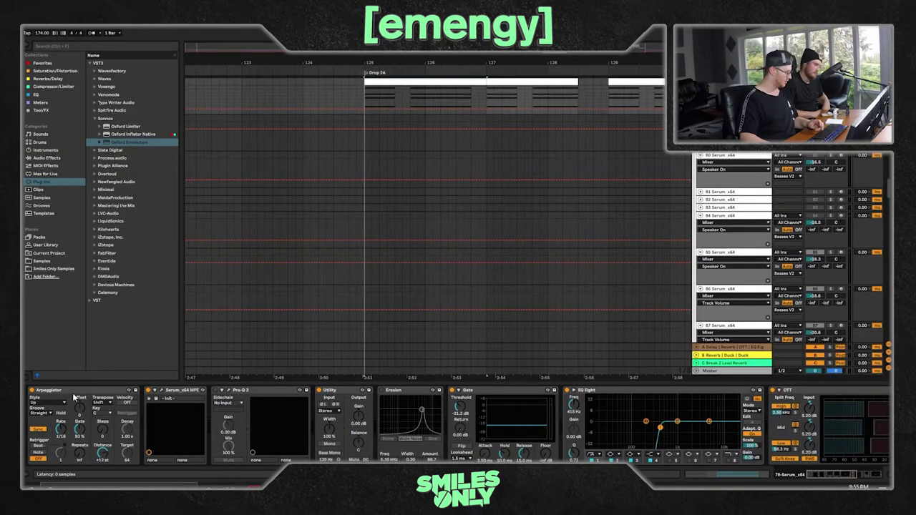
click(160, 392)
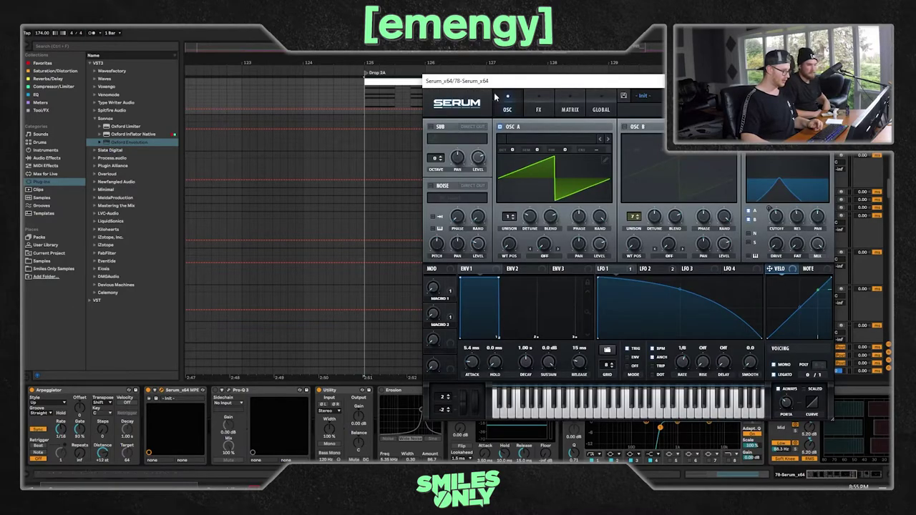
click(540, 109)
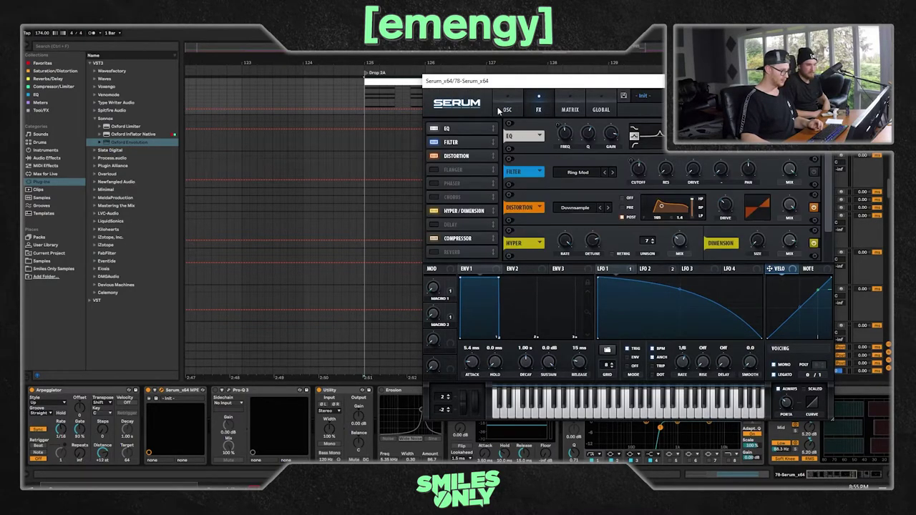
click(506, 109)
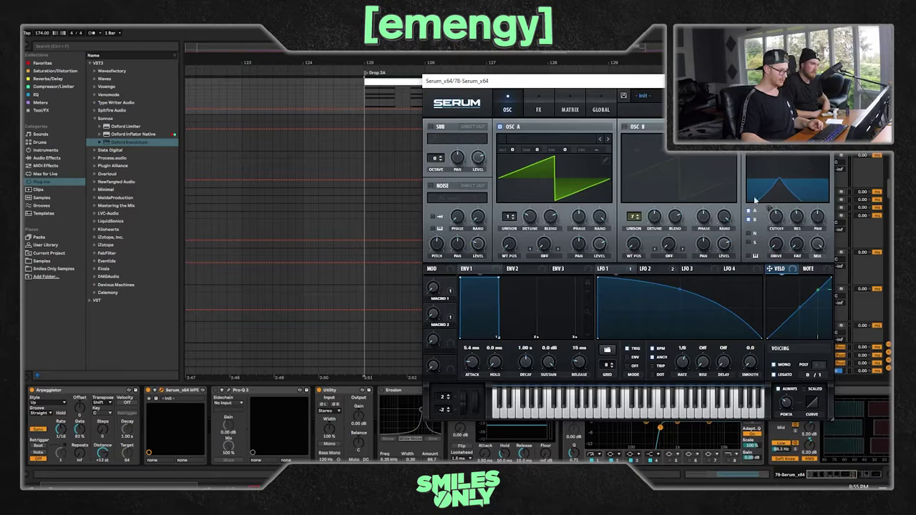
click(550, 112)
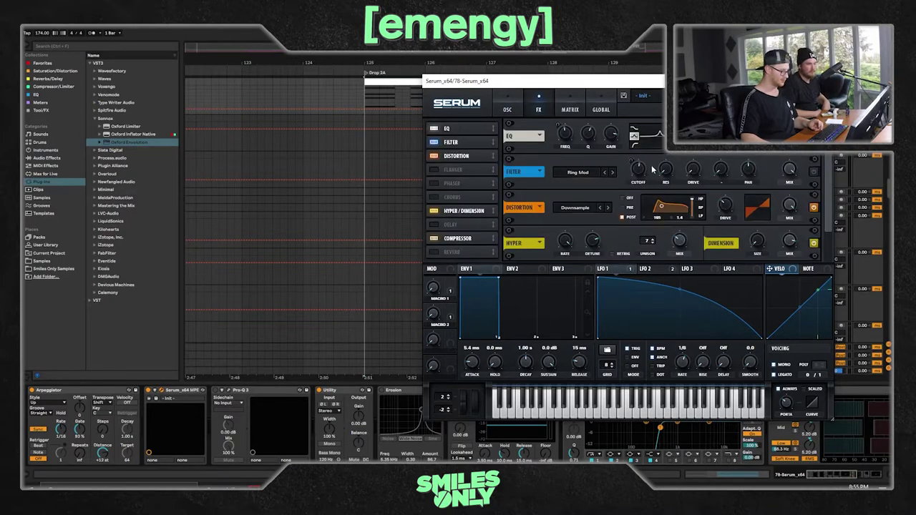
- Switch off Serum's Filter and EQ effects, play the soloed track to hear the result, and hide the plug-in window
click(436, 143)
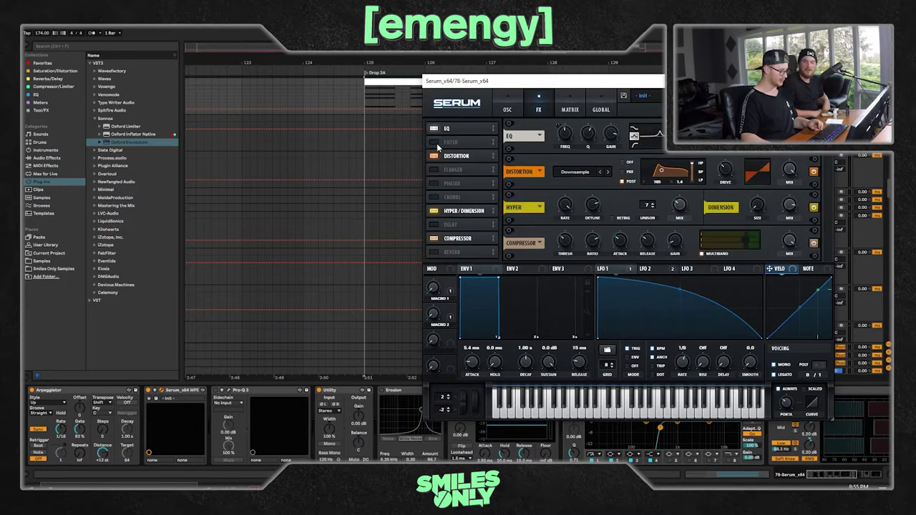
click(434, 131)
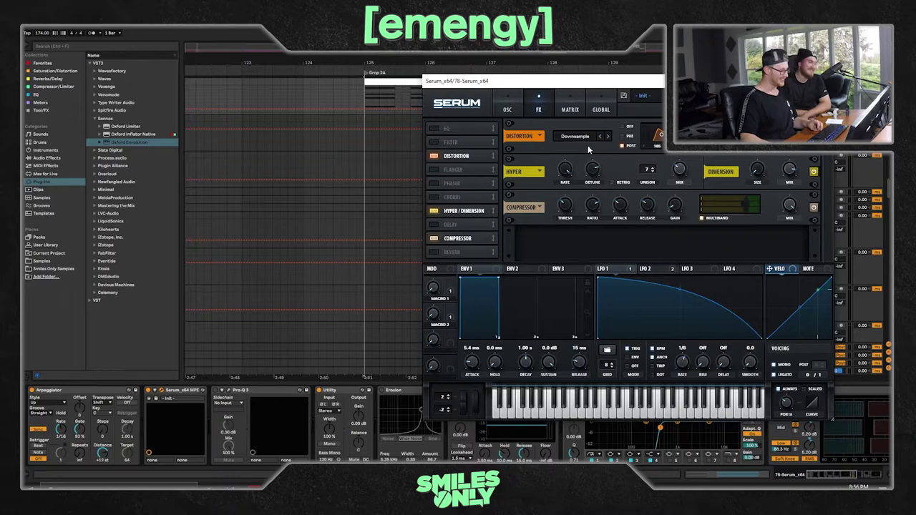
key(space)
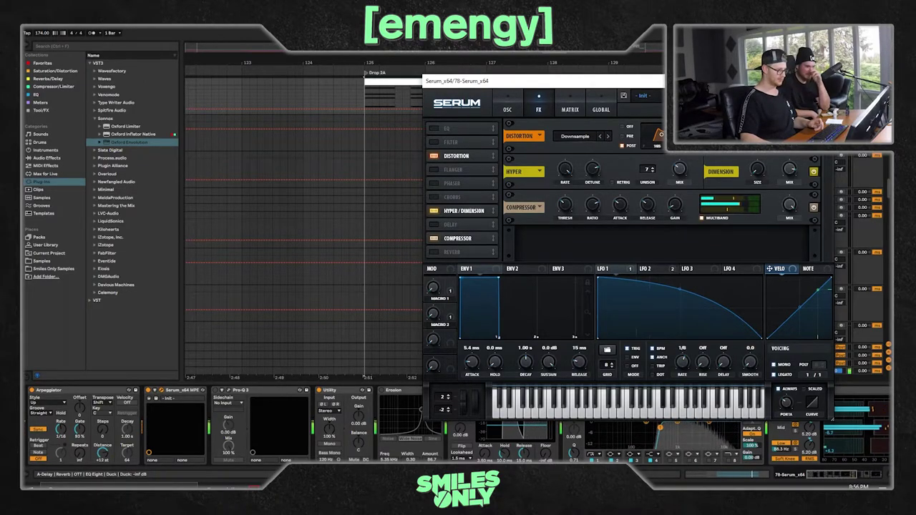
key(ctrl+alt+p)
key(space)
- Play the soloed 78 Serum track from 131.4.1, near the end of its second group of notes
mouse_move(564, 52)
mouse_down()
mouse_move(563, 37)
mouse_move(567, 52)
mouse_up()
scroll(612, 230, up, 3)
scroll(538, 239, down, 5)
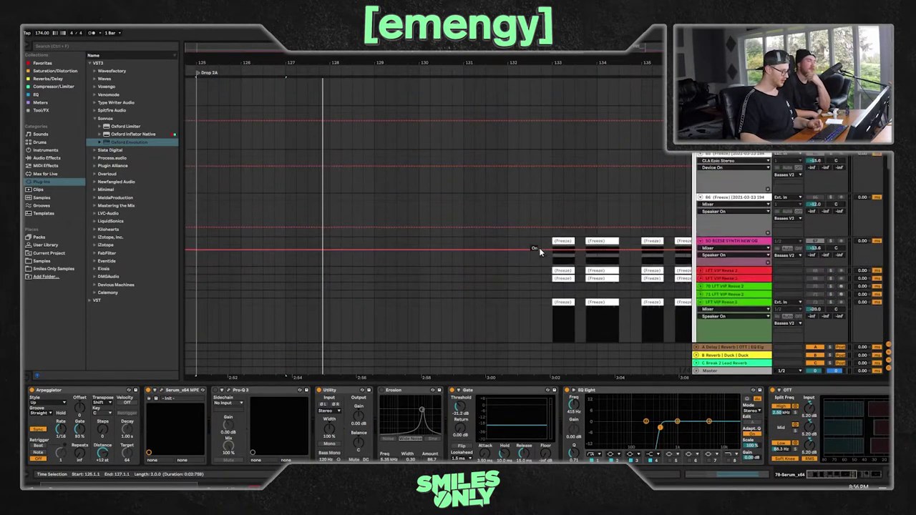
scroll(529, 242, up, 5)
scroll(515, 201, down, 2)
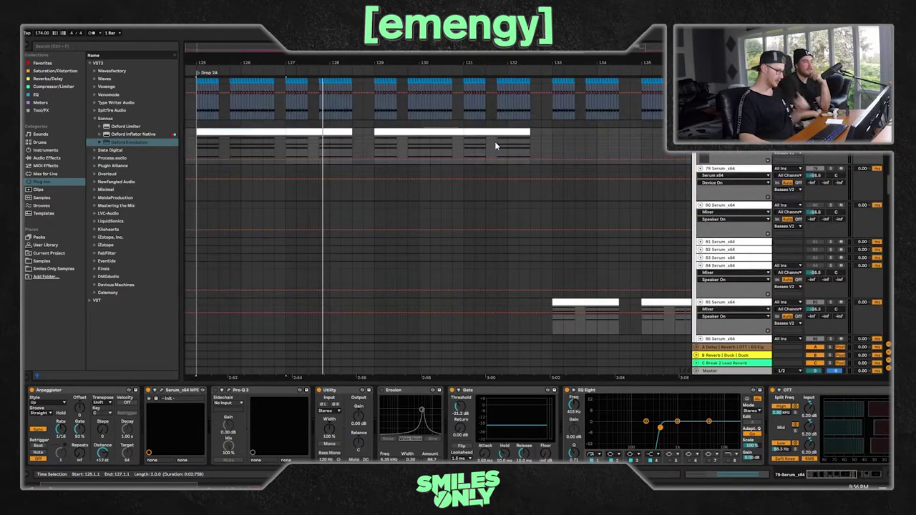
click(497, 146)
key(space)
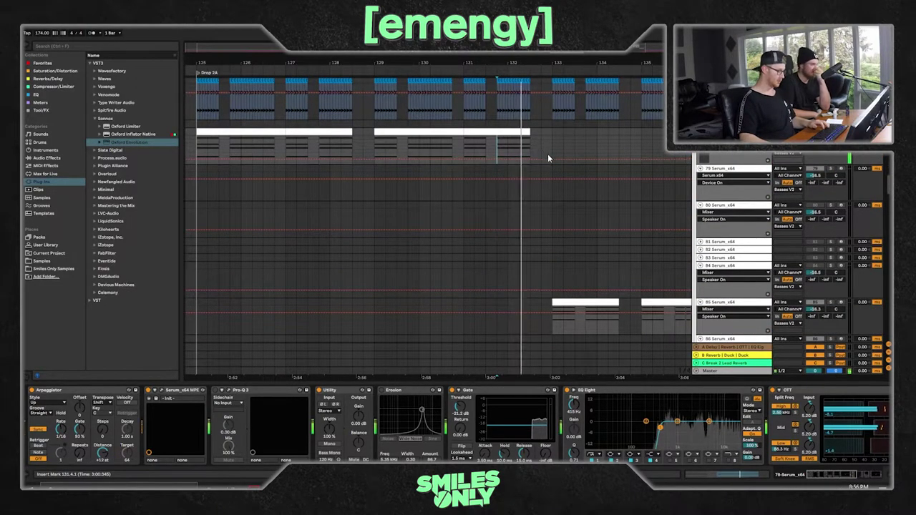
- Collapse the Basses V2 group and look through the tracks from the Drums group down to the Synths leads
scroll(547, 157, up, 5)
scroll(532, 189, up, 10)
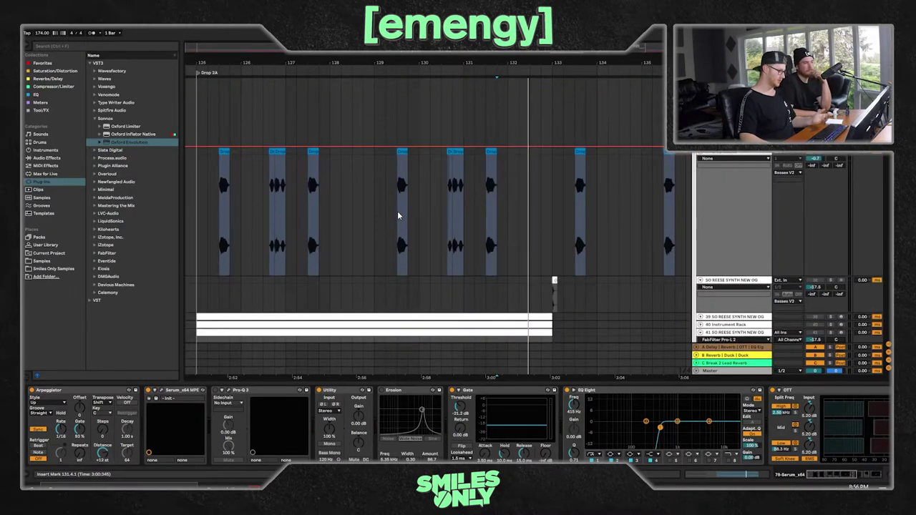
click(398, 215)
scroll(433, 210, up, 10)
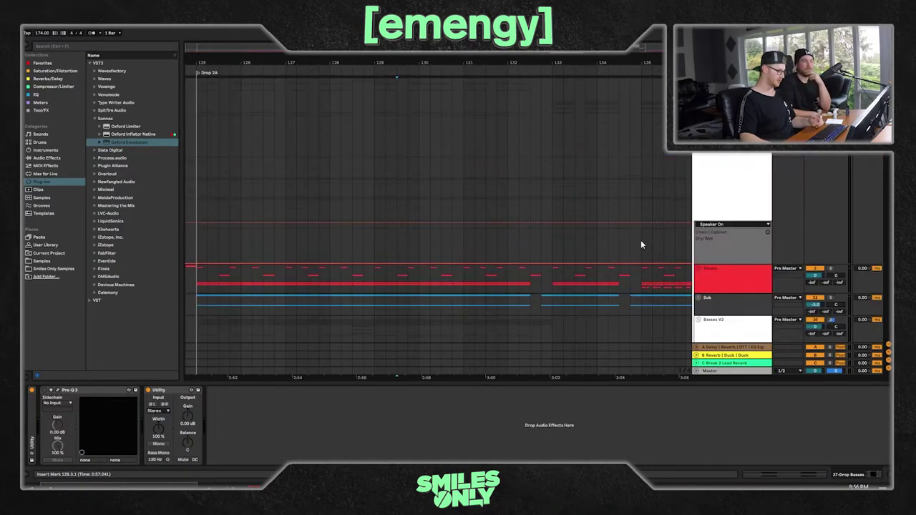
click(705, 269)
scroll(612, 230, down, 3)
scroll(702, 193, down, 5)
scroll(616, 208, down, 3)
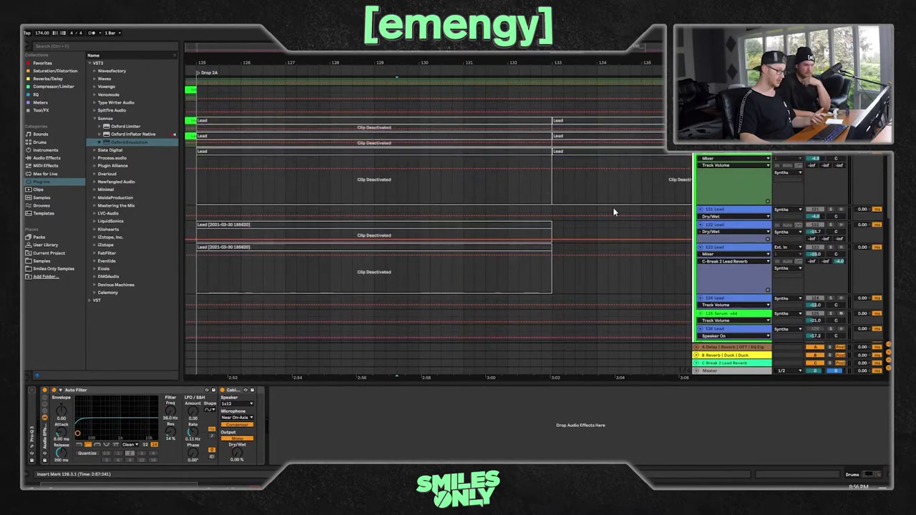
scroll(609, 210, up, 4)
- Solo the Basses V2 group and play it from just before bar 133 towards Drop 2B
click(531, 151)
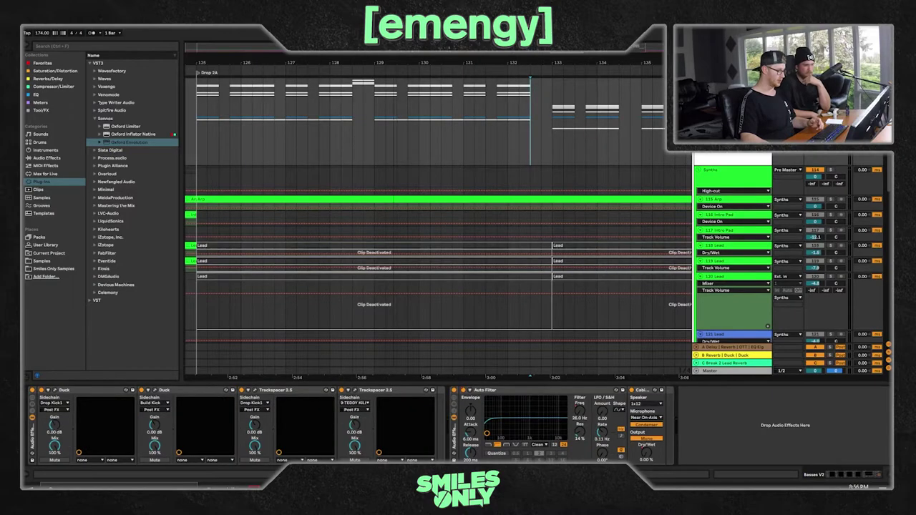
drag(564, 56, 572, 52)
scroll(822, 163, up, 5)
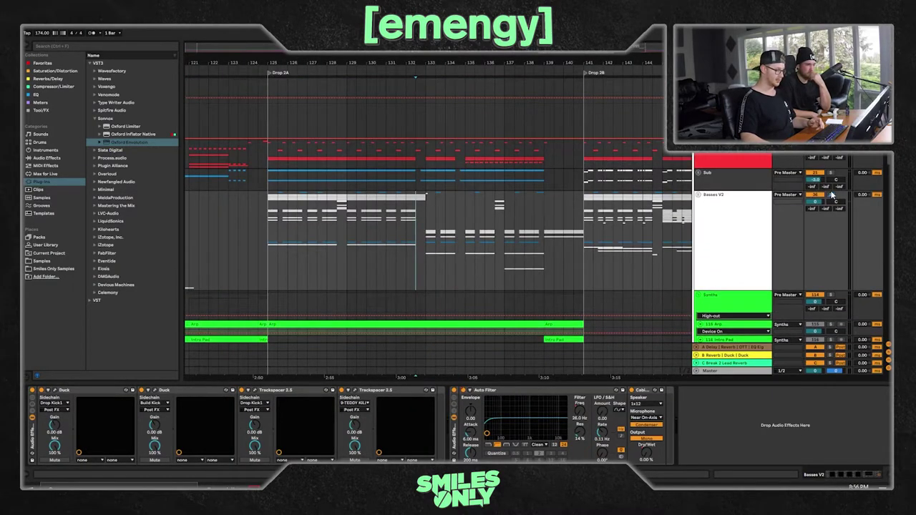
key(space)
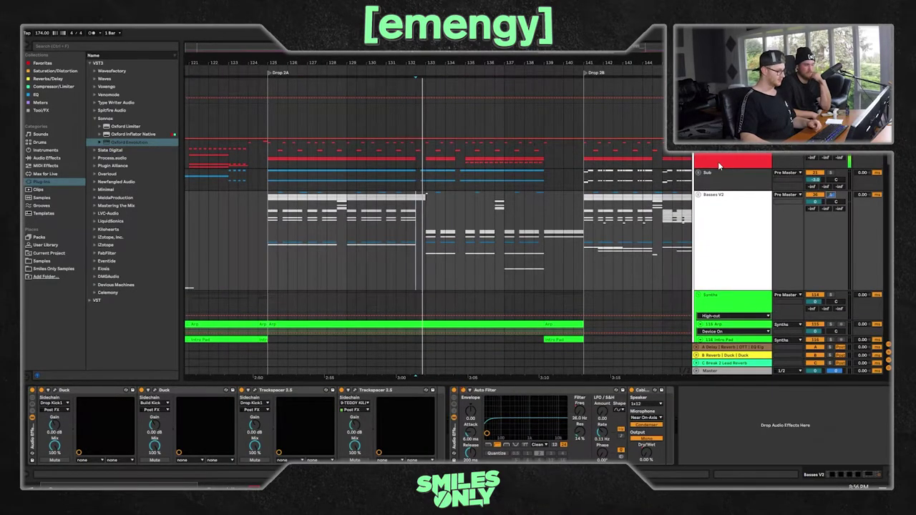
scroll(499, 195, down, 6)
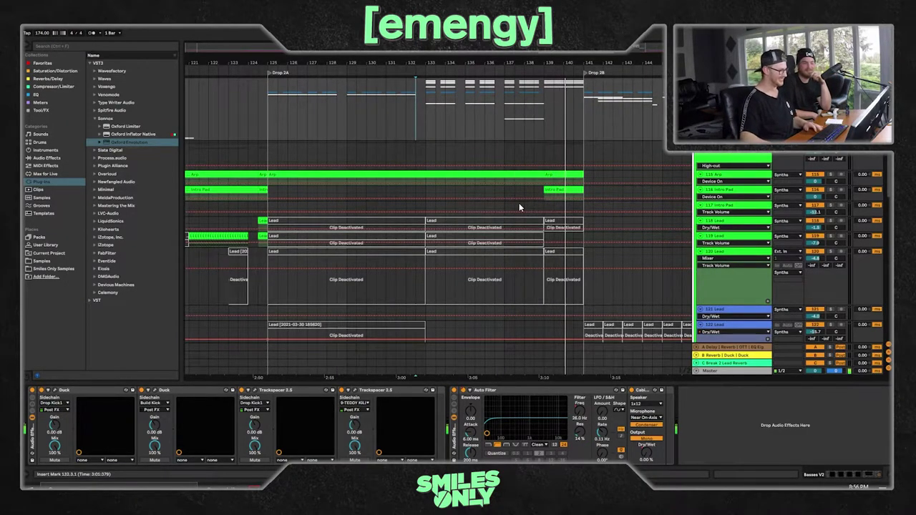
key(space)
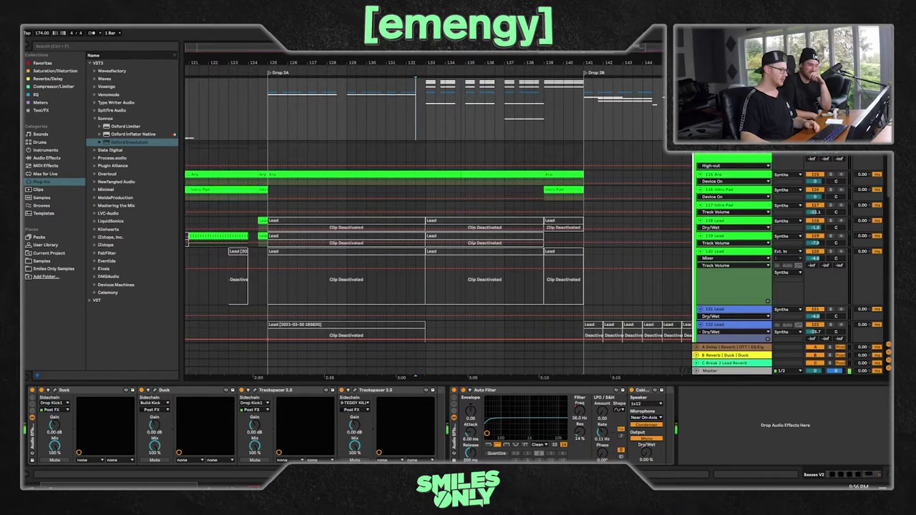
- Expand the Basses V2 group and inspect the notes of the 85 Serum clip at bar 133 during playback
drag(503, 62, 574, 56)
scroll(460, 133, up, 20)
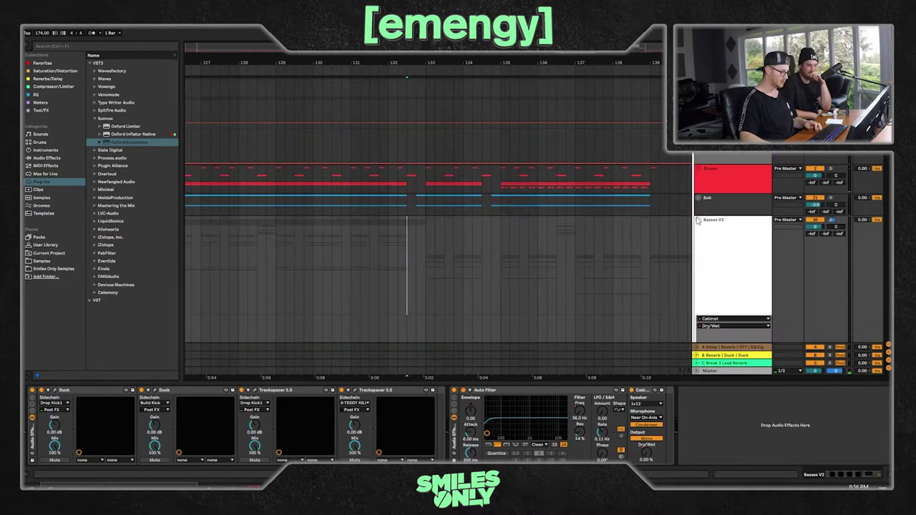
scroll(610, 168, down, 10)
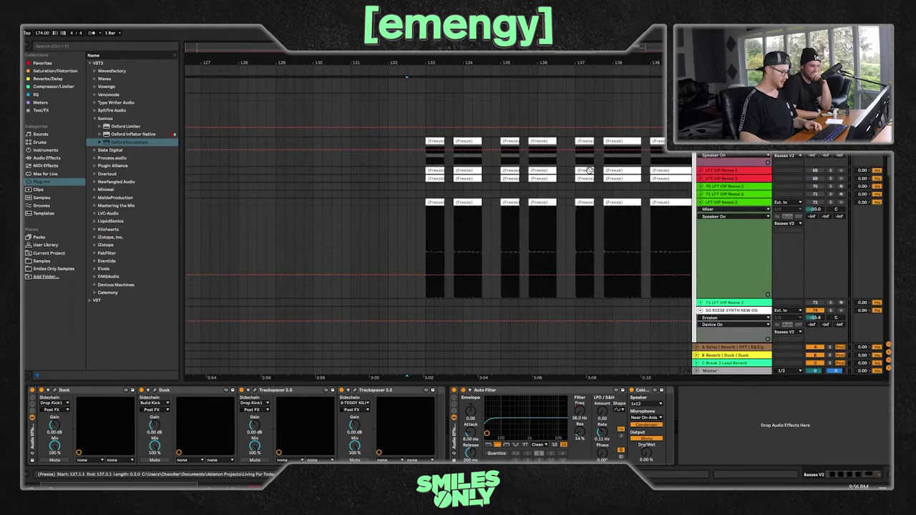
double_click(431, 180)
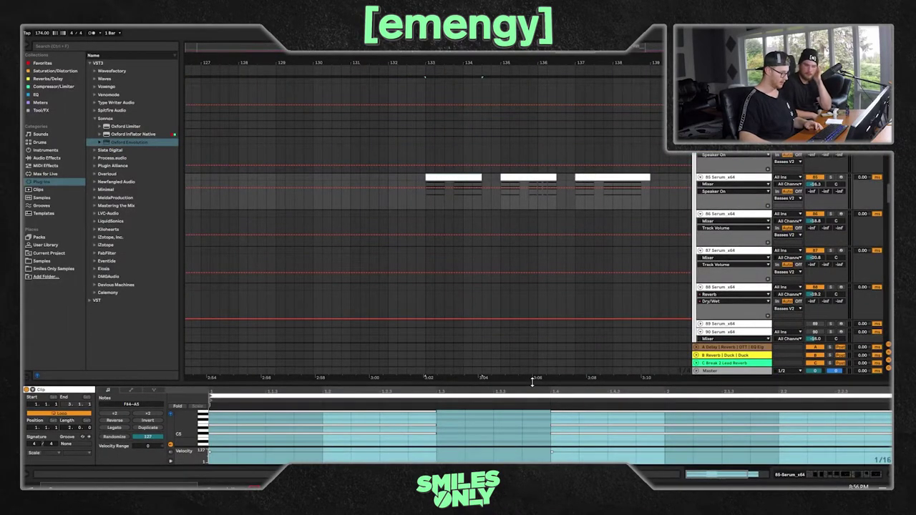
drag(533, 382, 532, 179)
key(space)
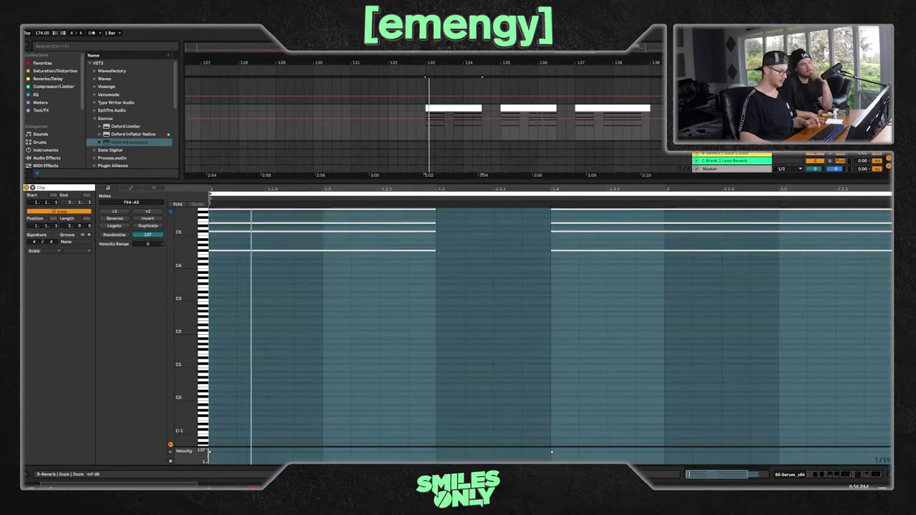
drag(700, 181, 705, 444)
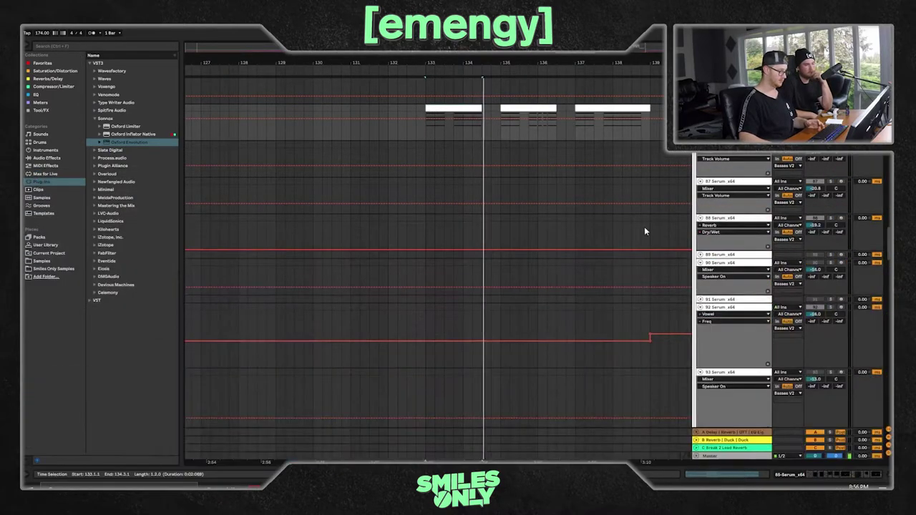
- Find the pink SO REESE SYNTH NEW OG track among the frozen reese layers, solo it and play from bar 133
scroll(607, 153, up, 5)
scroll(626, 159, up, 5)
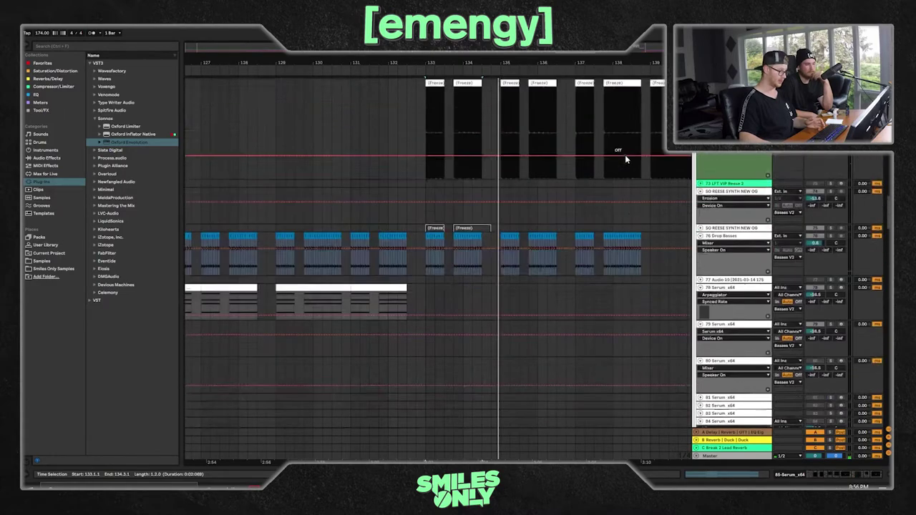
scroll(625, 154, up, 2)
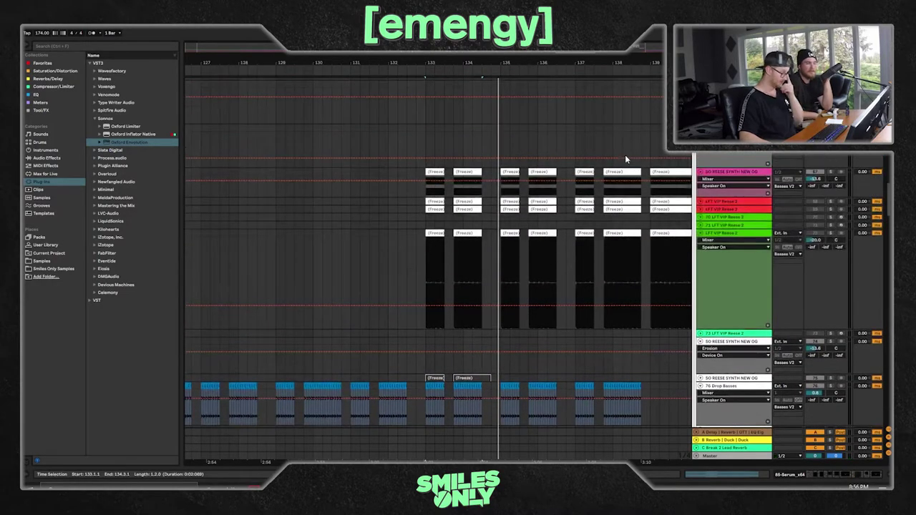
scroll(620, 187, up, 2)
scroll(620, 191, up, 2)
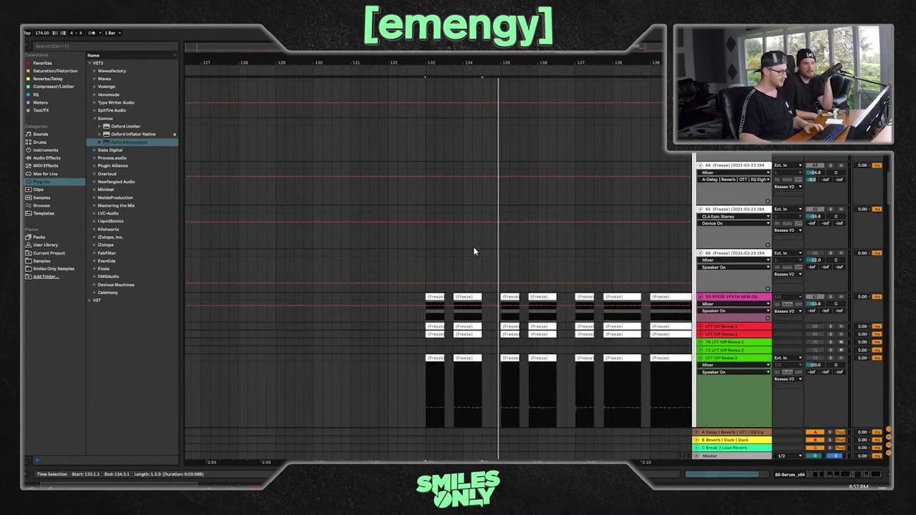
scroll(462, 253, up, 1)
scroll(445, 255, down, 6)
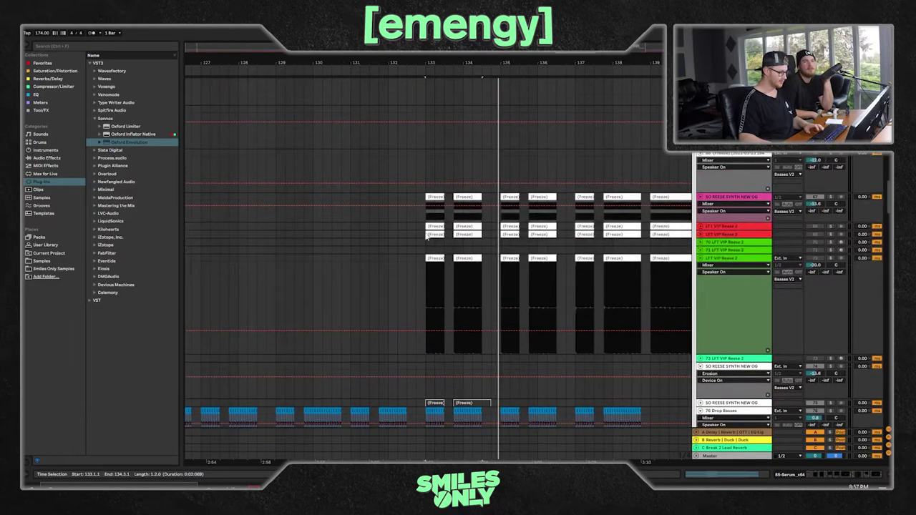
click(833, 201)
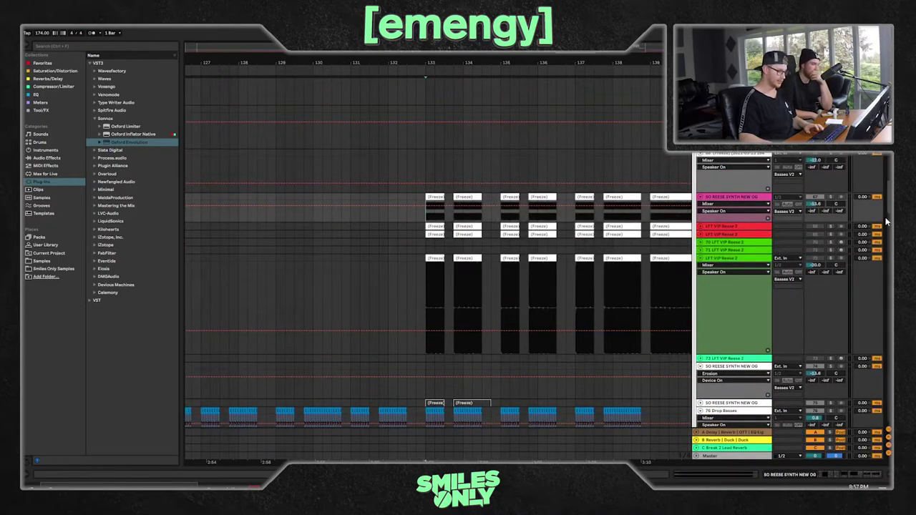
click(831, 197)
key(space)
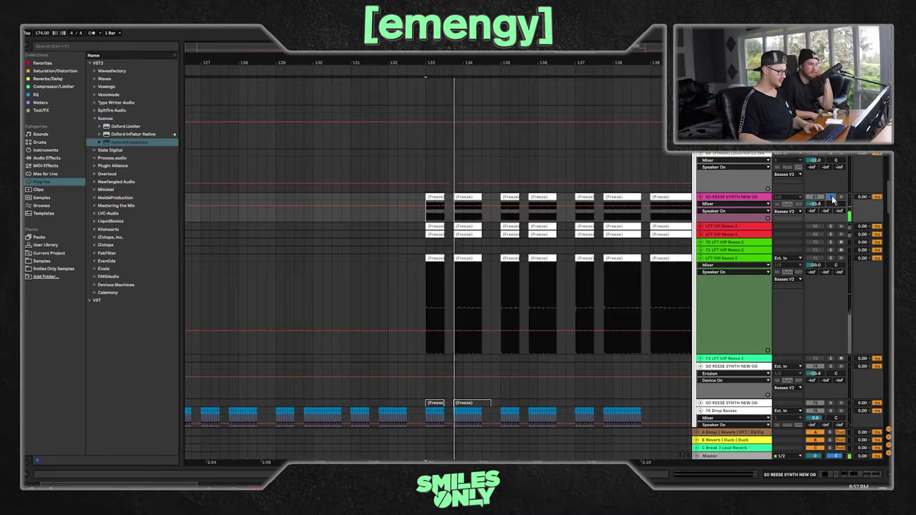
- Find the 50 Audio track below the SO REESE 1 F# - 172 tracks, solo it and play its clip from bar 136.3
scroll(573, 287, up, 2)
scroll(491, 317, down, 4)
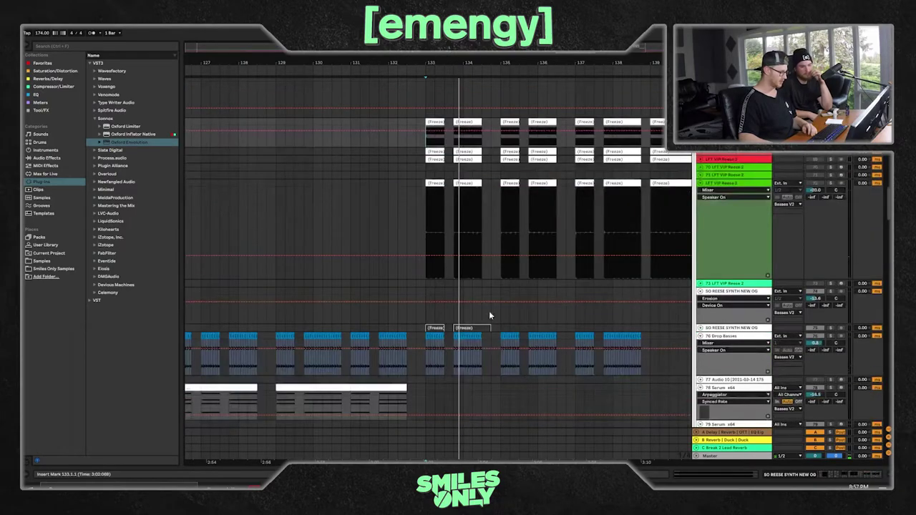
scroll(683, 301, up, 6)
scroll(702, 294, up, 5)
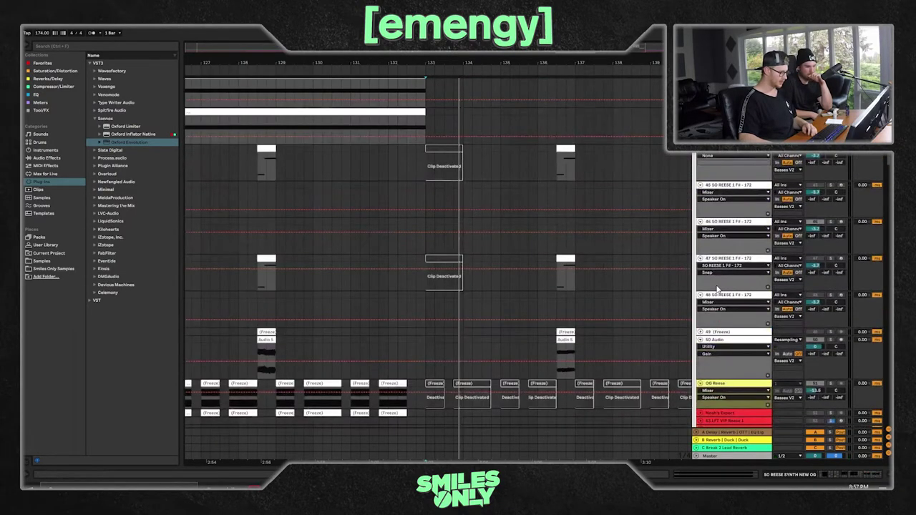
click(563, 165)
key(space)
scroll(573, 172, up, 2)
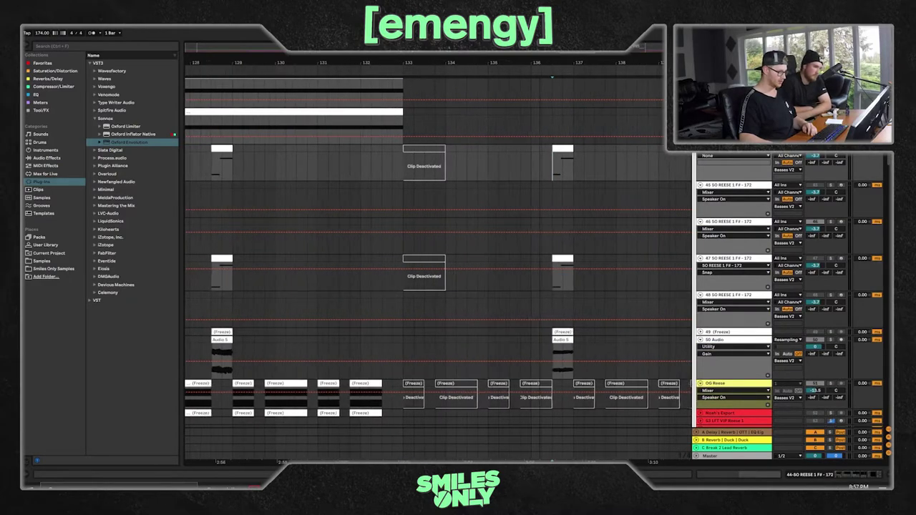
scroll(572, 172, right, 2)
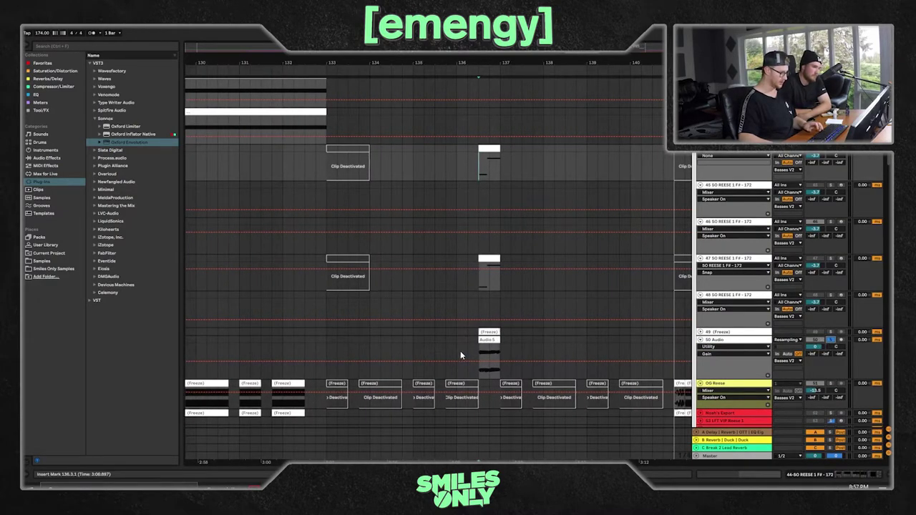
click(479, 348)
key(space)
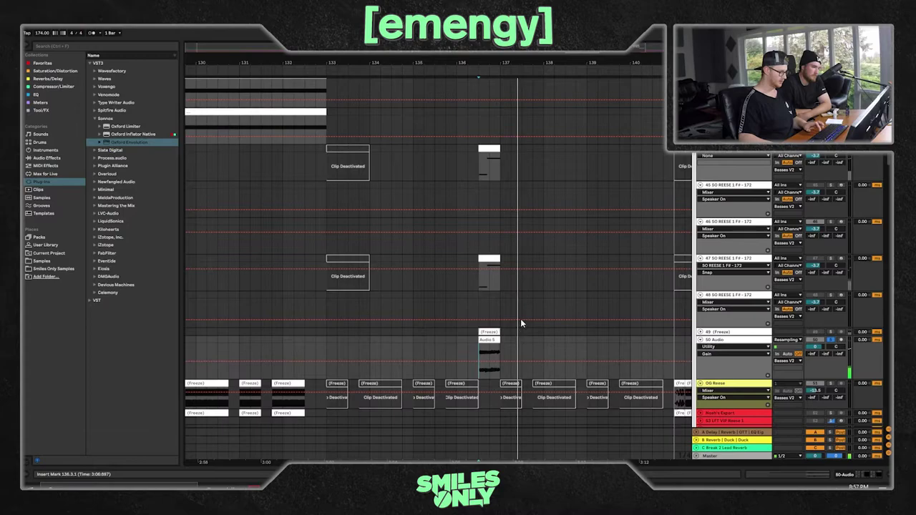
- Inspect the warp settings of the 50 Audio clip at bar 136.3 and replay it alongside the SO REESE 1 F# source clip
double_click(491, 343)
drag(589, 53, 588, 56)
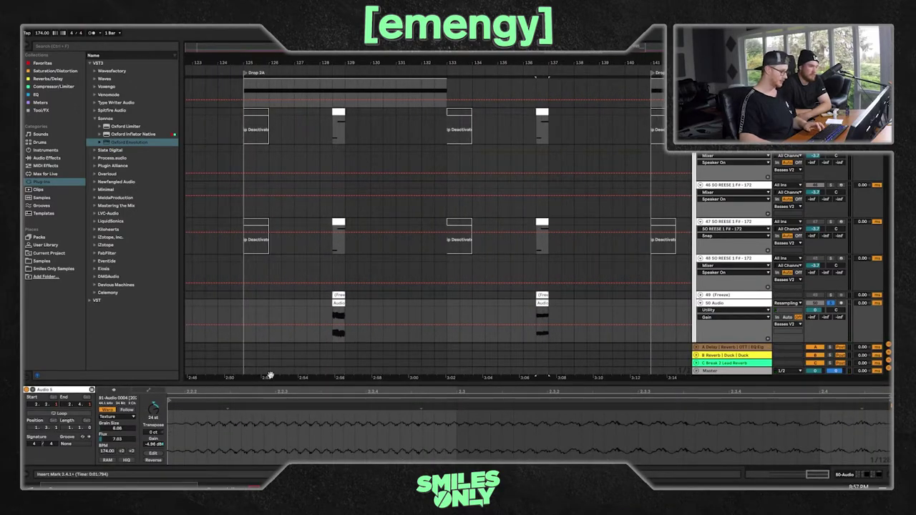
click(537, 127)
key(space)
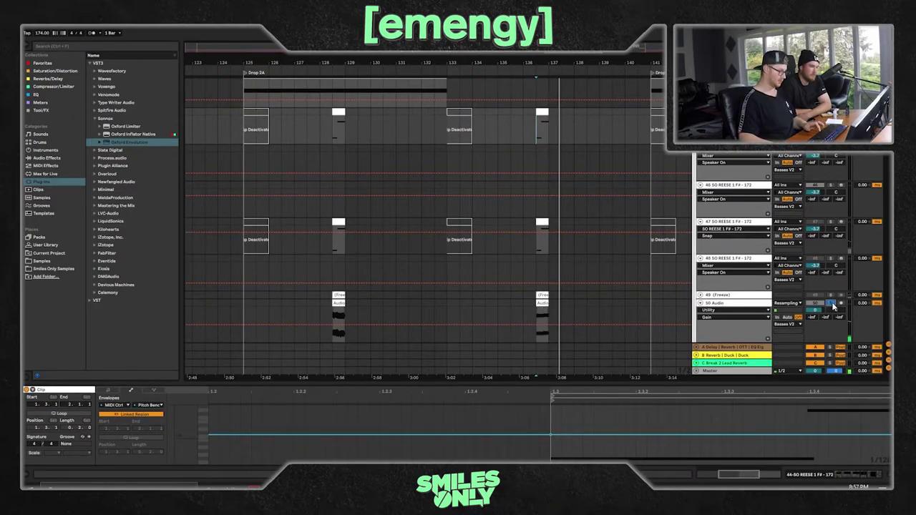
click(540, 303)
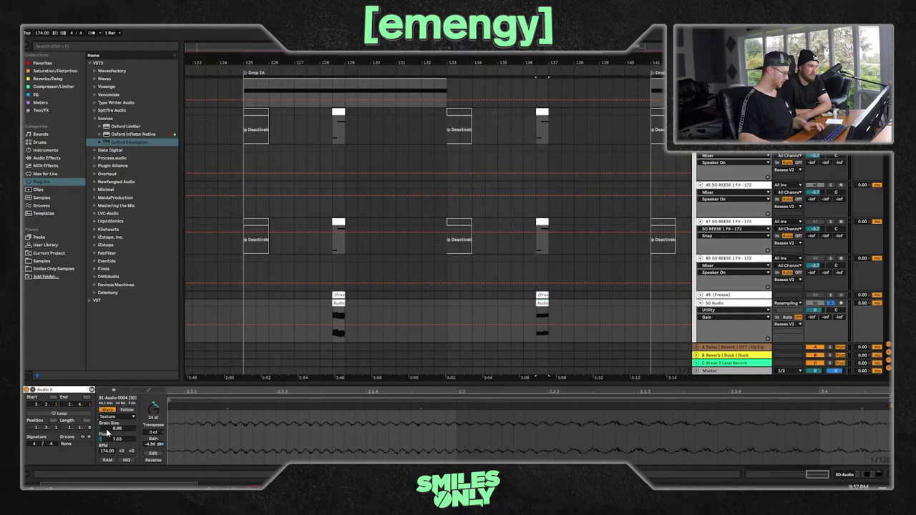
key(space)
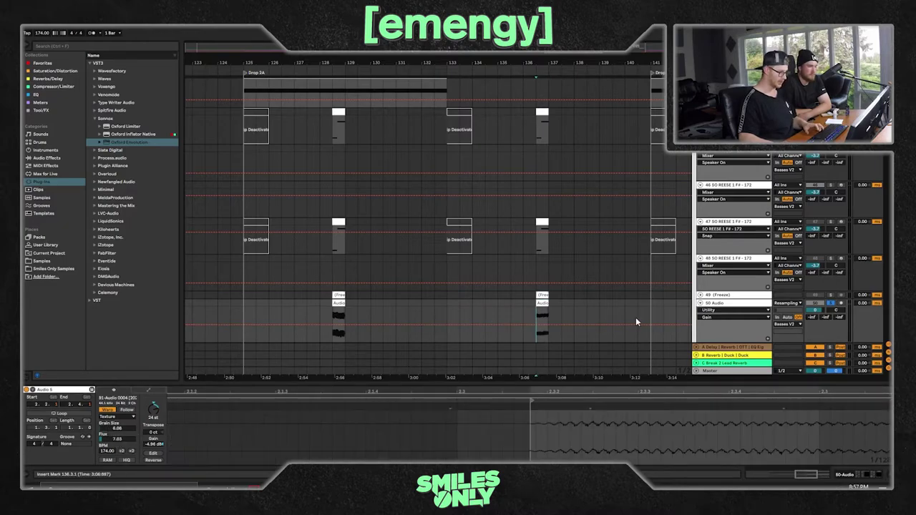
key(space)
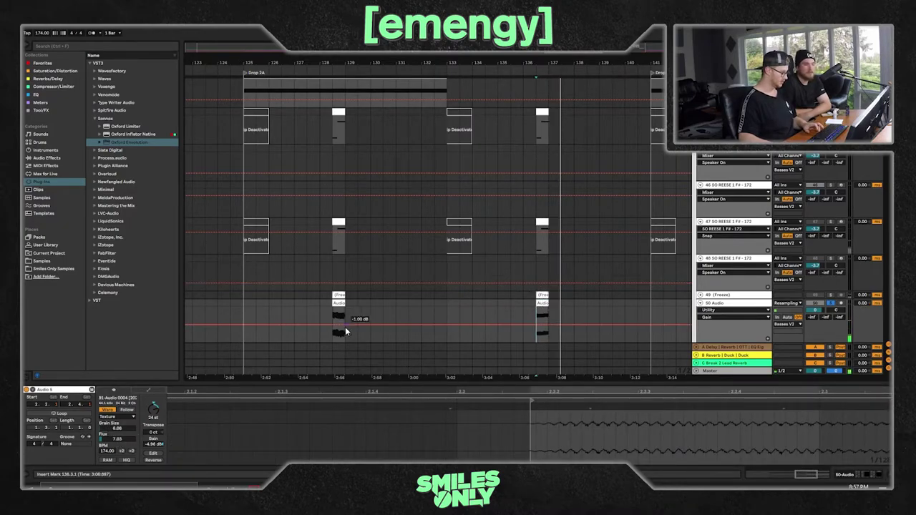
- Play the earlier 50 Audio clip from bar 128.3 and show the track's effect chain
click(333, 315)
key(space)
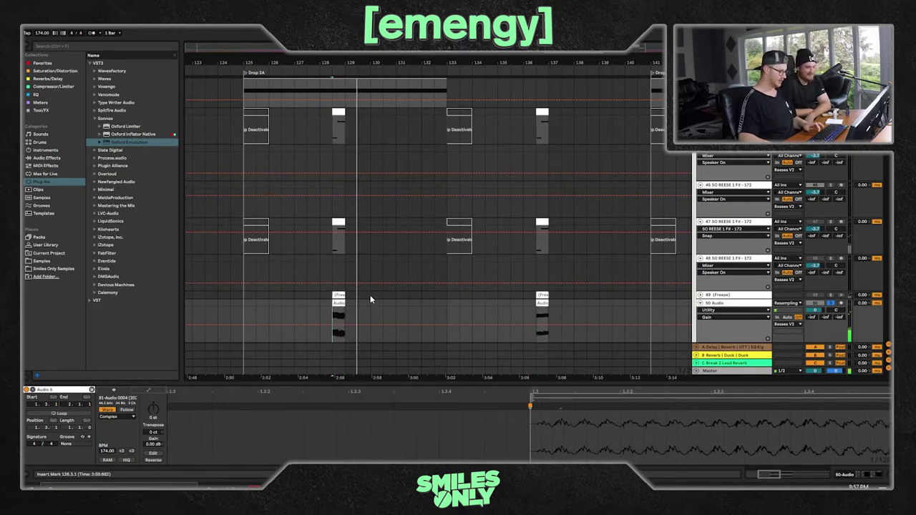
click(739, 308)
key(space)
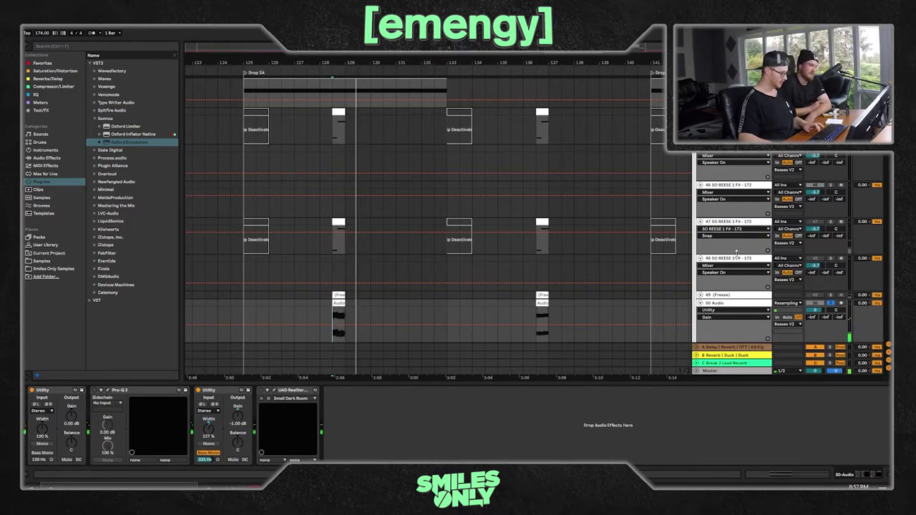
scroll(648, 167, down, 6)
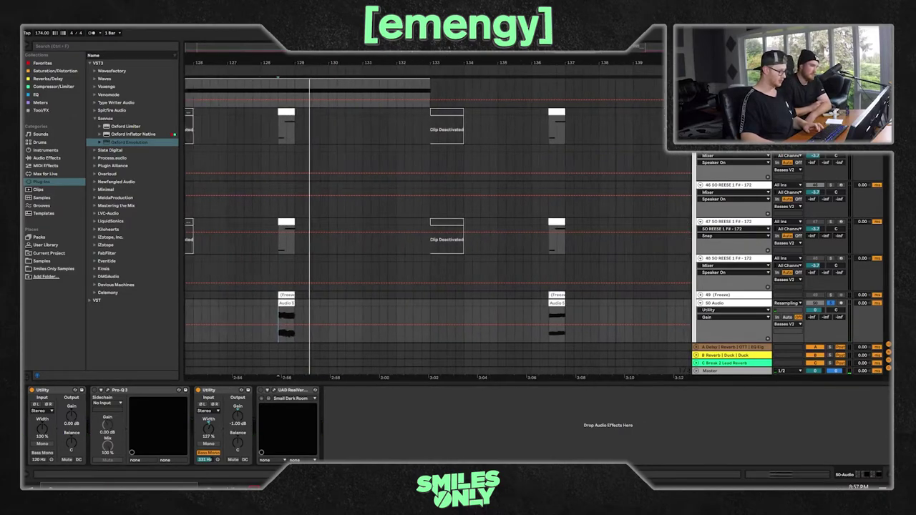
- Play the Basses V2 group soloed from the start of Drop 2B at bar 141
mouse_move(550, 54)
mouse_down()
mouse_move(349, 54)
mouse_move(384, 54)
mouse_up()
scroll(522, 210, up, 4)
click(459, 170)
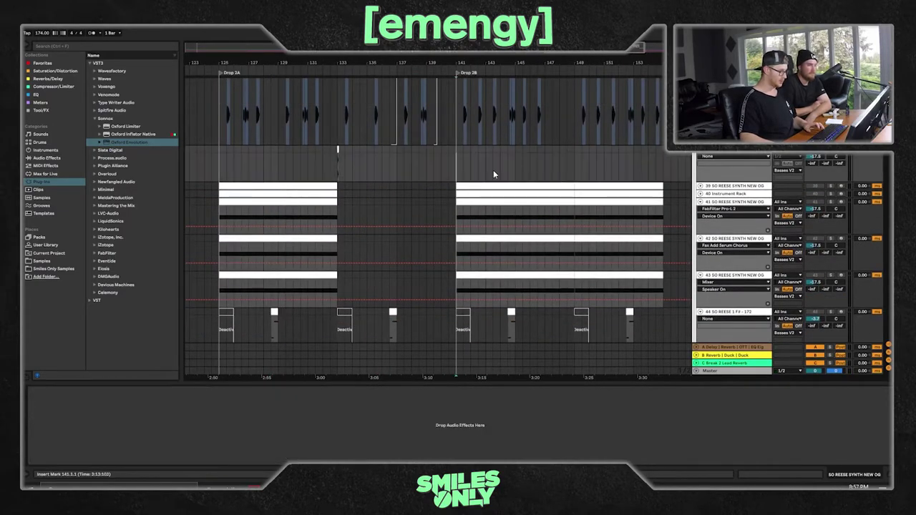
scroll(608, 222, up, 10)
scroll(644, 196, down, 3)
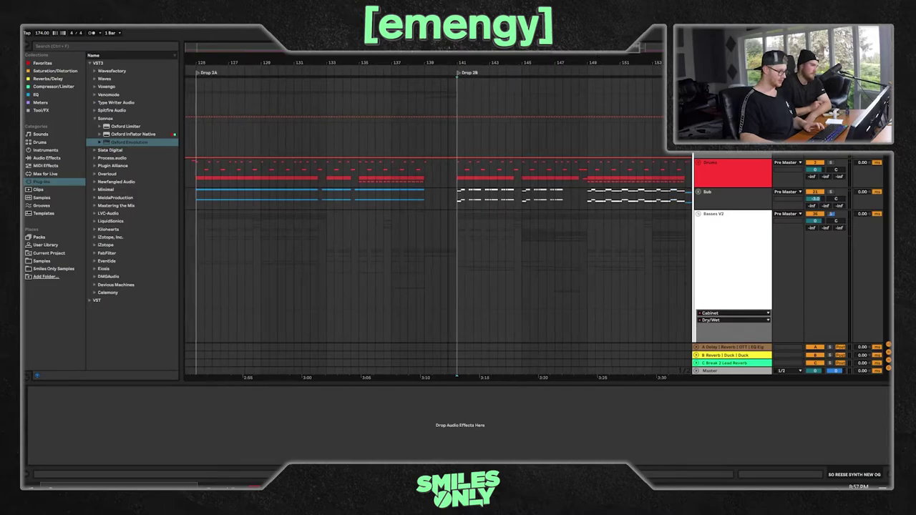
scroll(846, 178, up, 1)
drag(602, 65, 525, 64)
click(832, 263)
scroll(544, 237, down, 5)
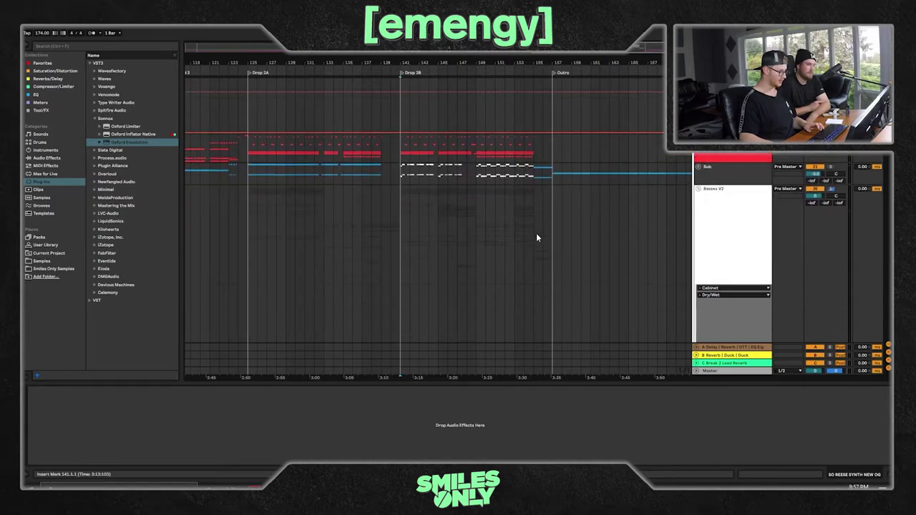
key(space)
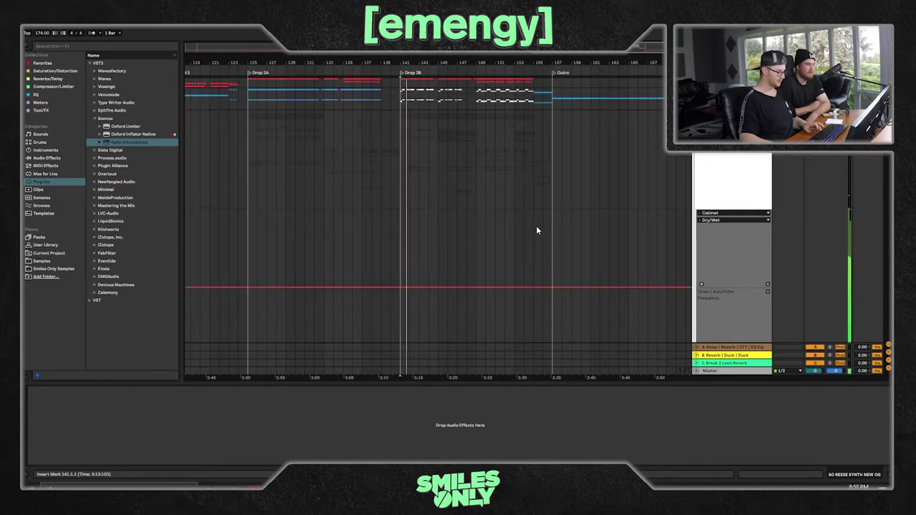
- Mute the Pick Up 1 and Pick Up 2 tracks and replay Drop 2B from bar 141
scroll(517, 229, down, 13)
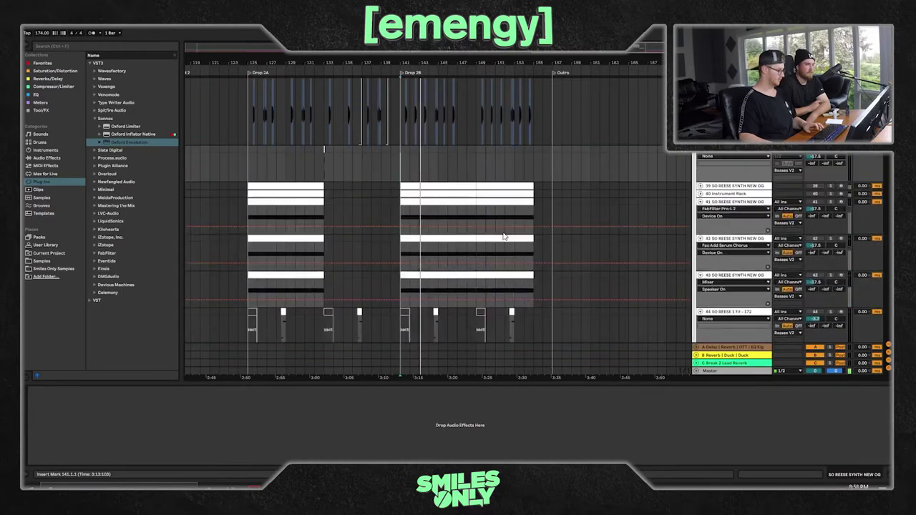
scroll(505, 239, down, 5)
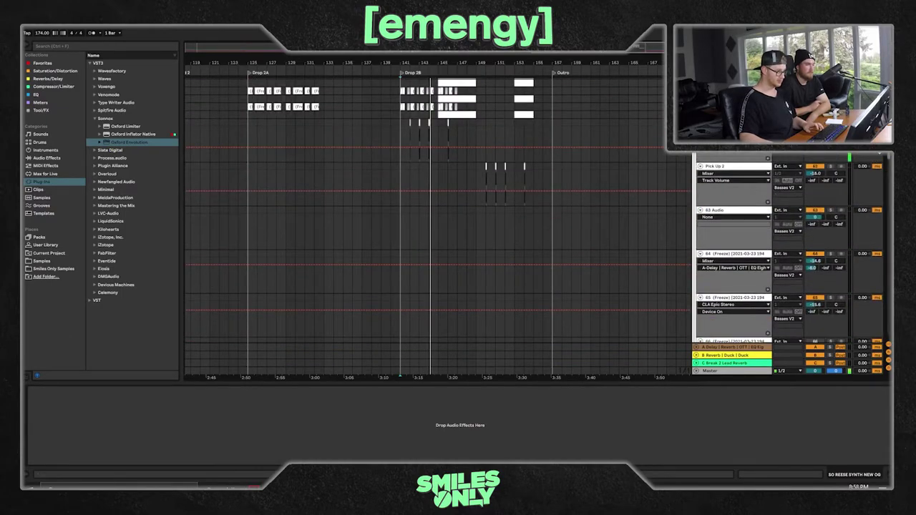
drag(815, 130, 815, 138)
click(817, 167)
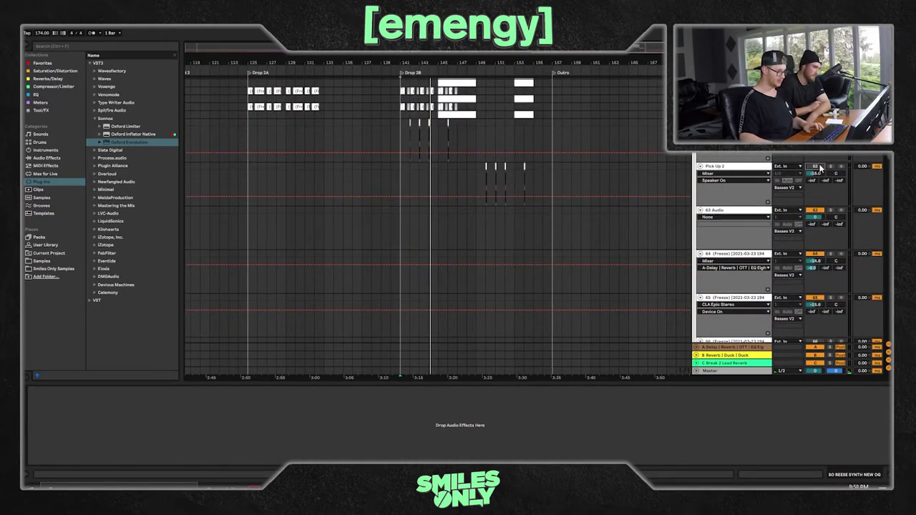
key(space)
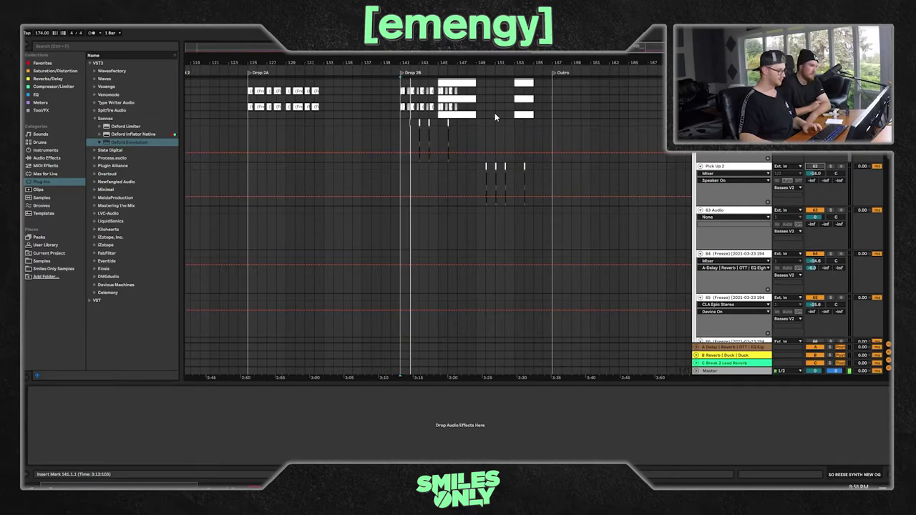
- Look through the bass layers of Drop 2B during playback, from the Drums group down to the 100 Audio track
drag(563, 62, 448, 103)
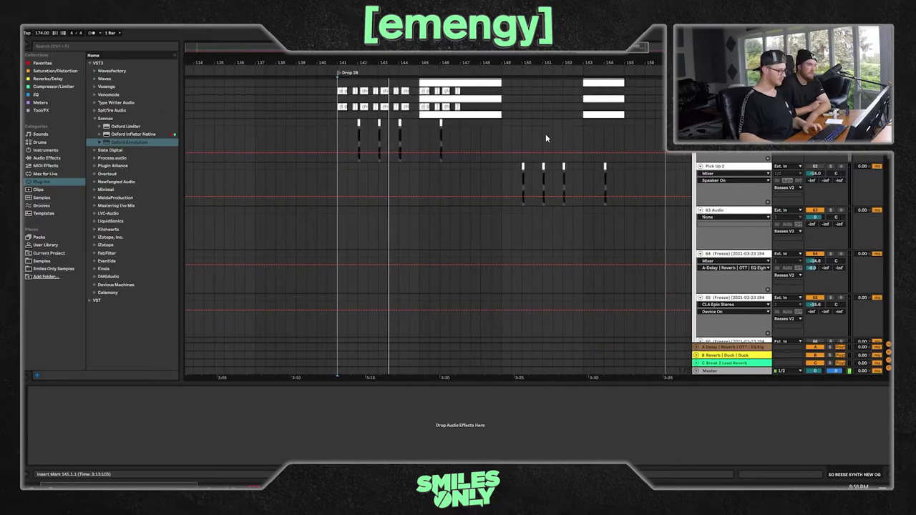
scroll(537, 161, up, 3)
scroll(541, 168, up, 4)
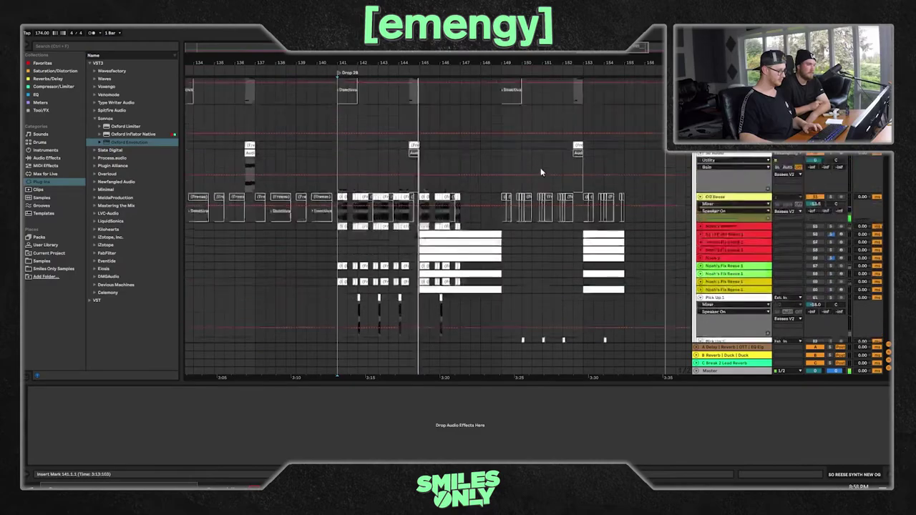
scroll(540, 167, down, 5)
scroll(545, 169, up, 10)
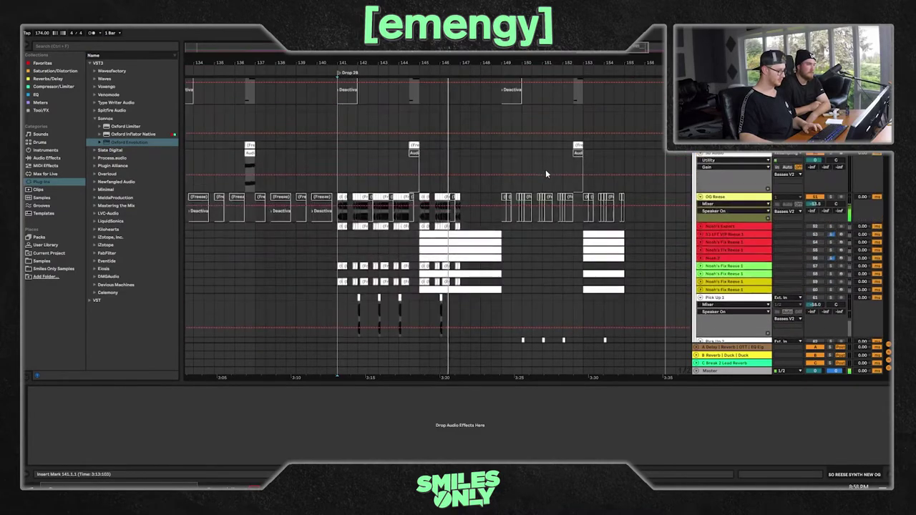
scroll(551, 167, down, 8)
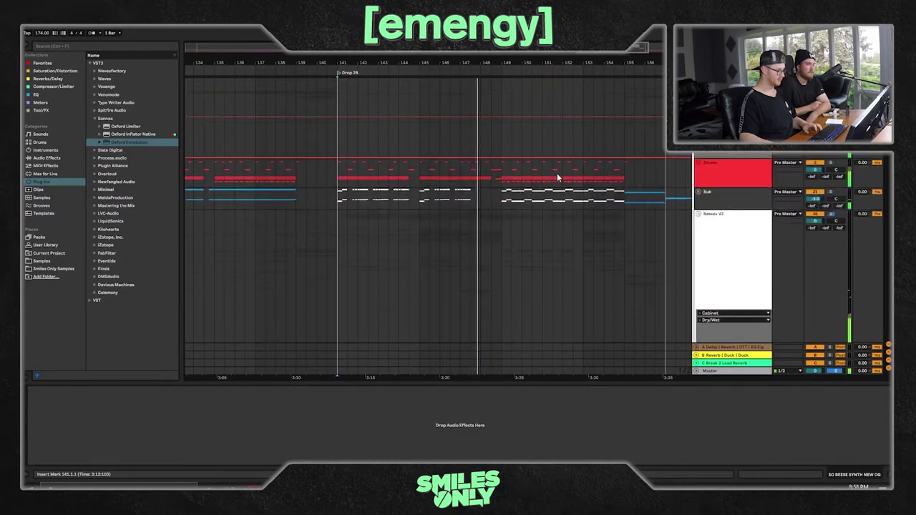
scroll(554, 176, down, 10)
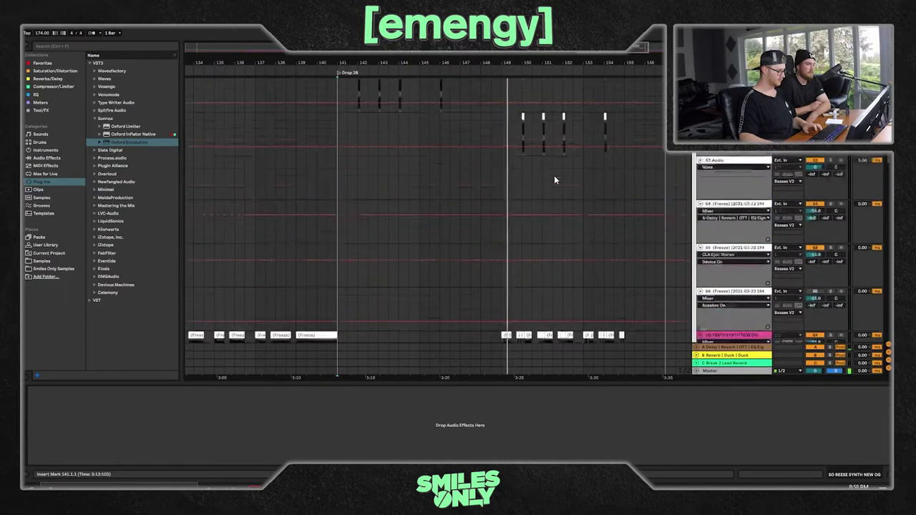
scroll(552, 176, down, 10)
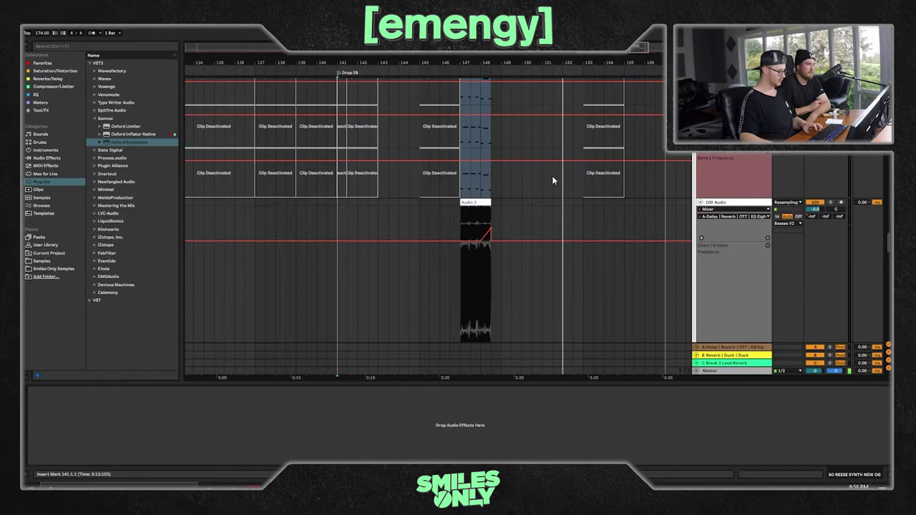
- Solo the resampled 100 Audio track and its source track 99-SO REESE 1 F# - 172, playing from bar 147
click(458, 212)
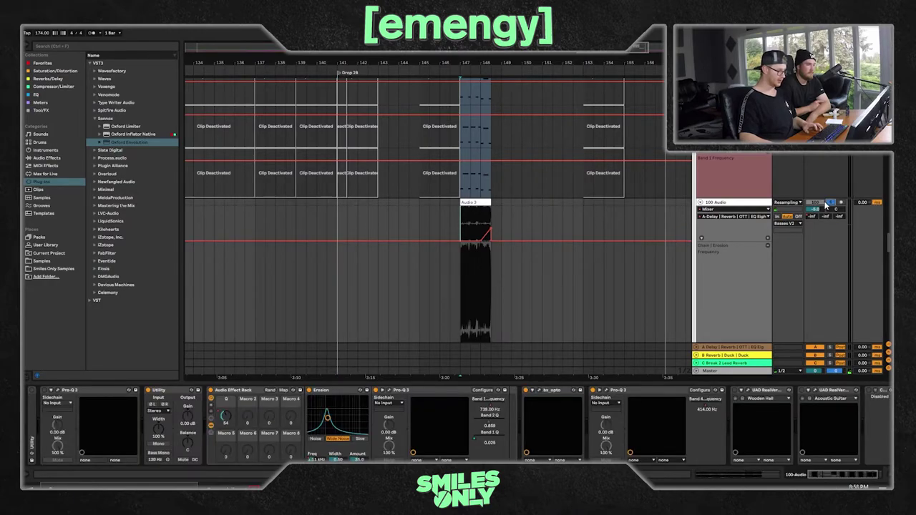
scroll(832, 204, up, 5)
key(space)
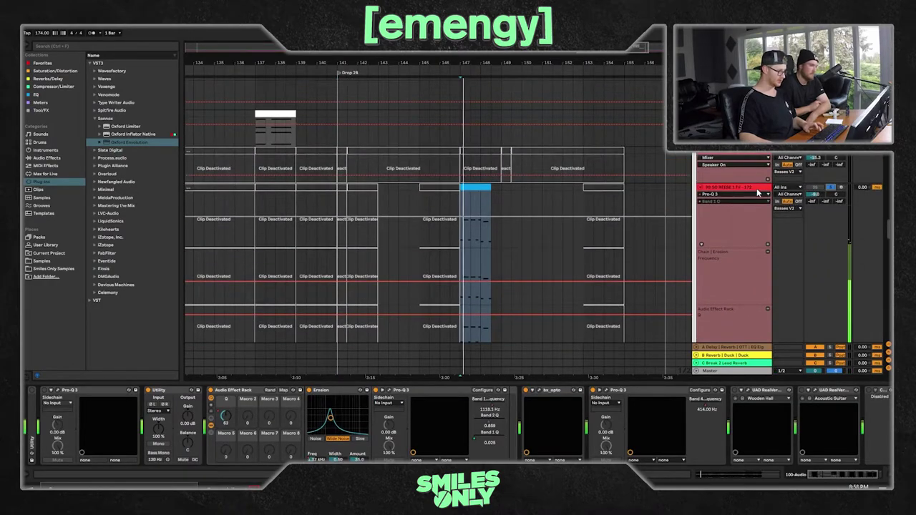
key(space)
- Show the device chain of 99-SO REESE 1 F# - 172 and examine the sampler's glide mode and time during the bar 147 clip
click(741, 190)
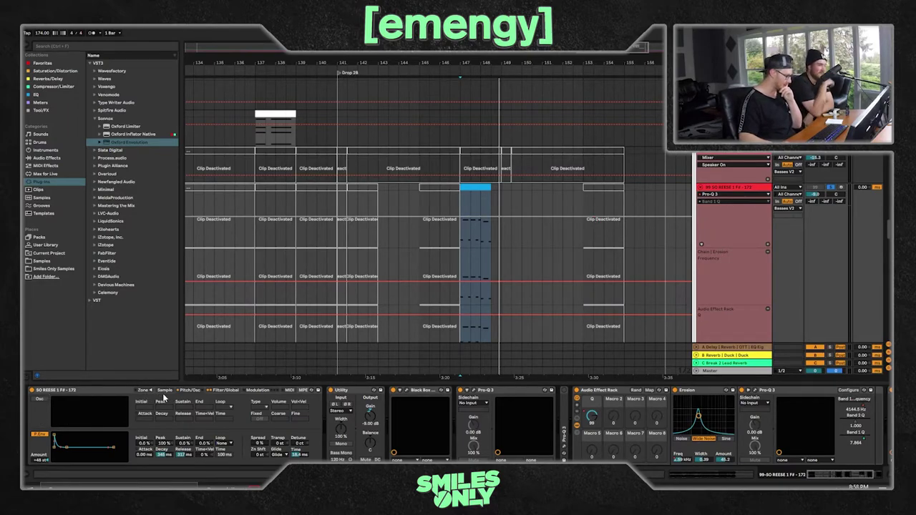
drag(368, 61, 351, 427)
click(283, 457)
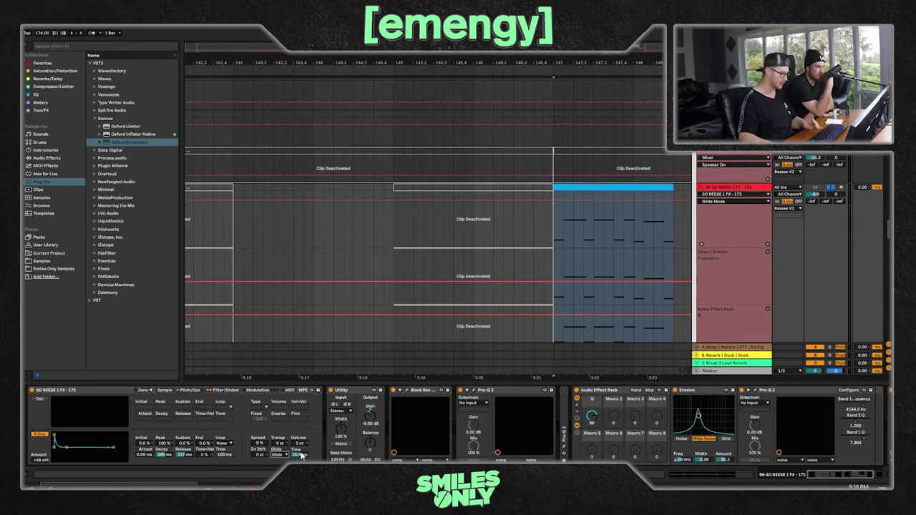
drag(473, 63, 371, 44)
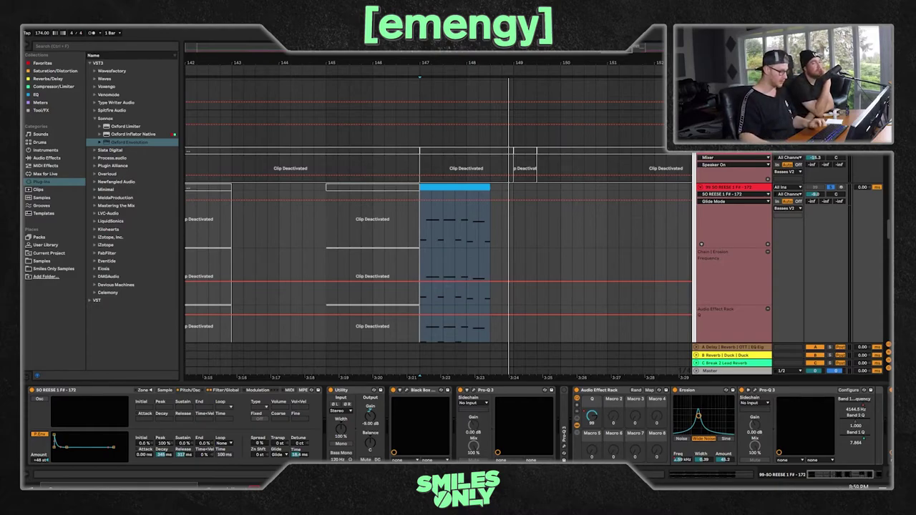
drag(458, 63, 459, 86)
- Return to bar 147 and examine the automation lanes of the 100 Audio track beneath its clip
click(419, 235)
scroll(713, 193, down, 4)
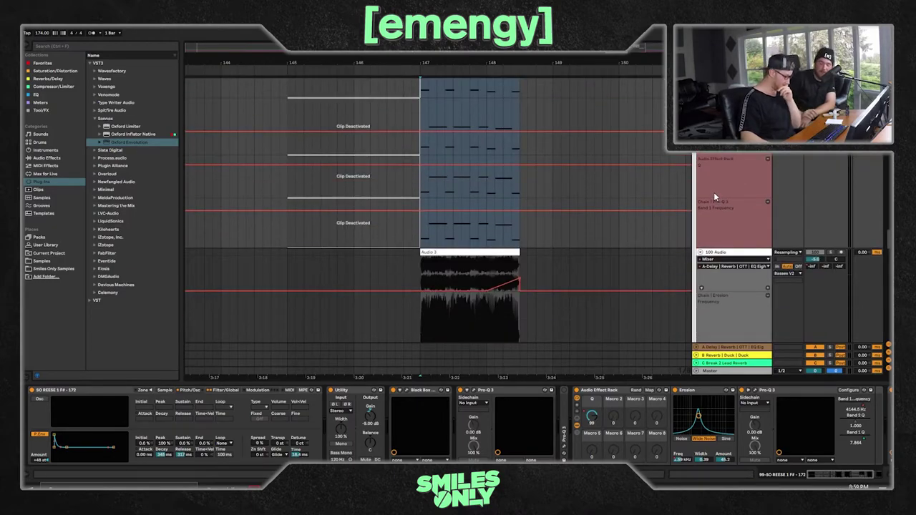
scroll(604, 190, down, 4)
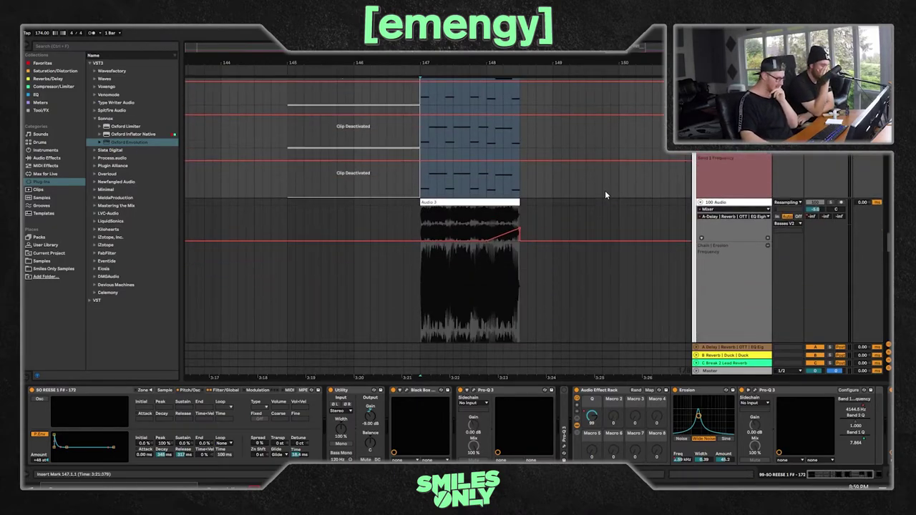
scroll(605, 190, down, 3)
scroll(605, 191, up, 3)
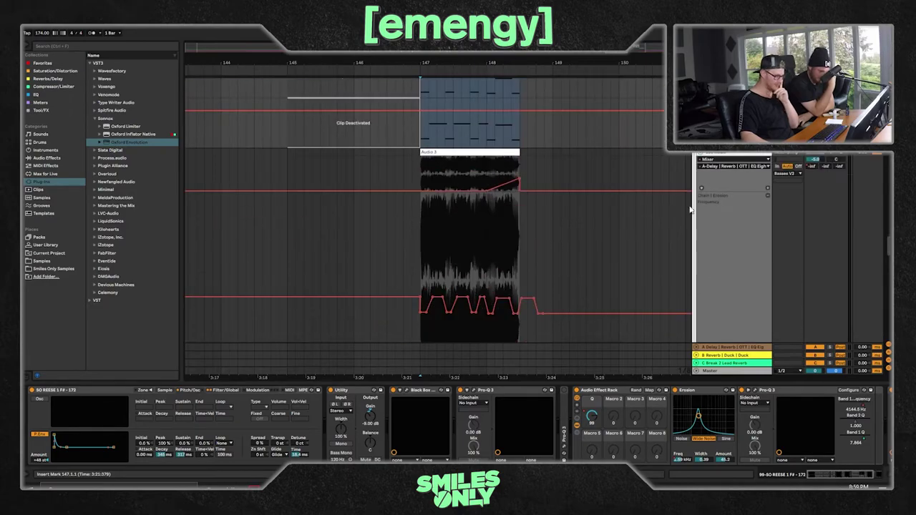
- Play the bar 147 clip, show the 100 Audio device chain and examine its effect rack's Q automation up close
key(space)
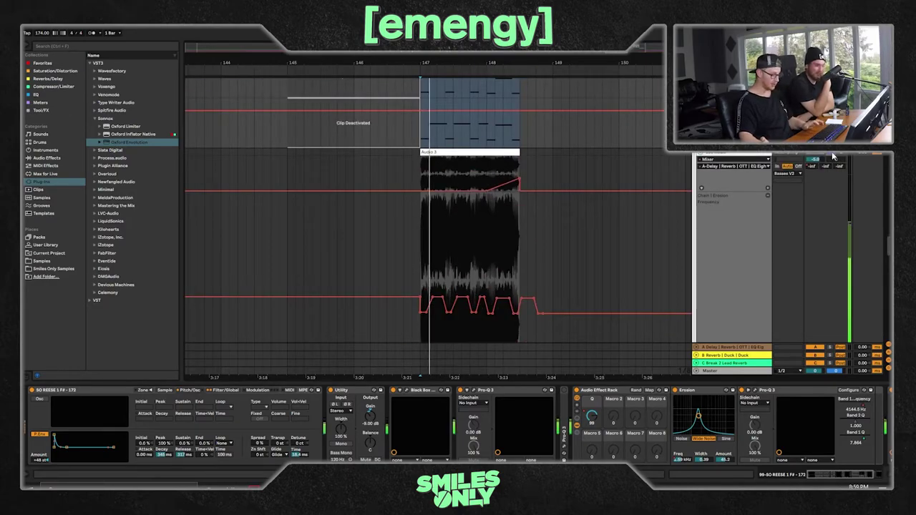
click(713, 159)
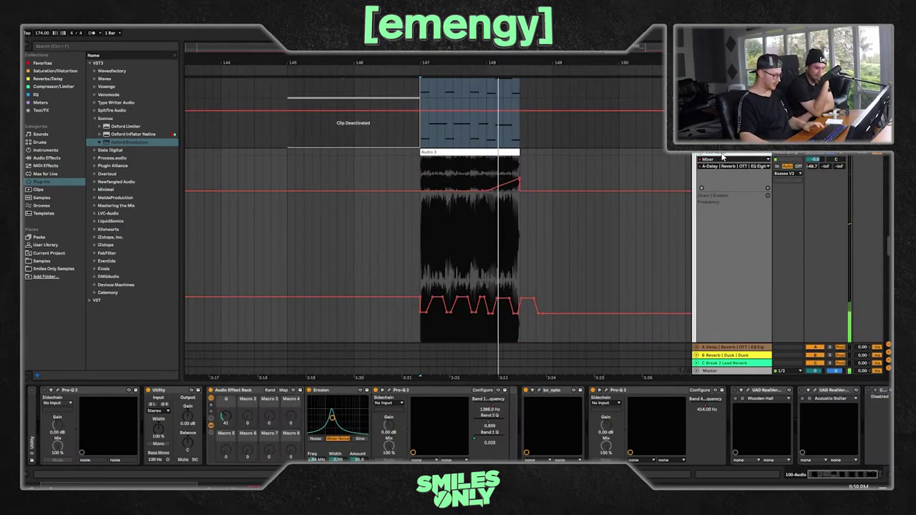
click(228, 419)
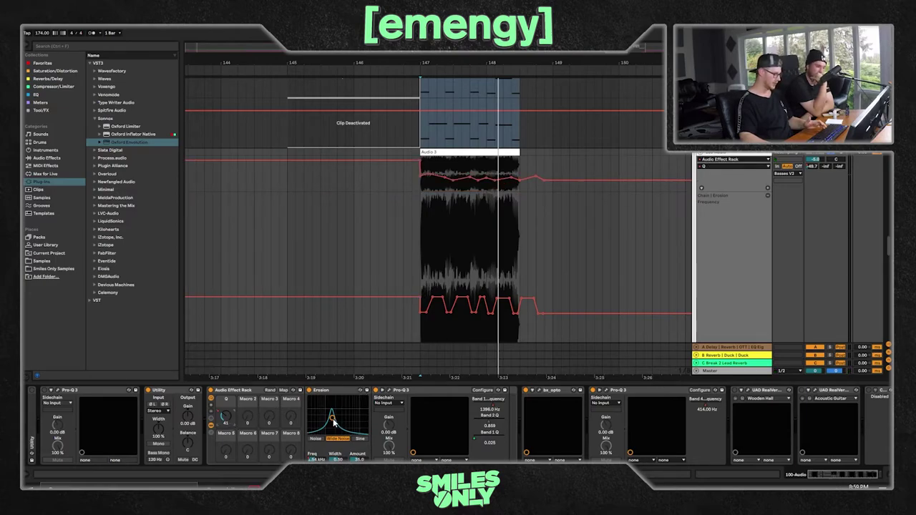
drag(619, 51, 618, 105)
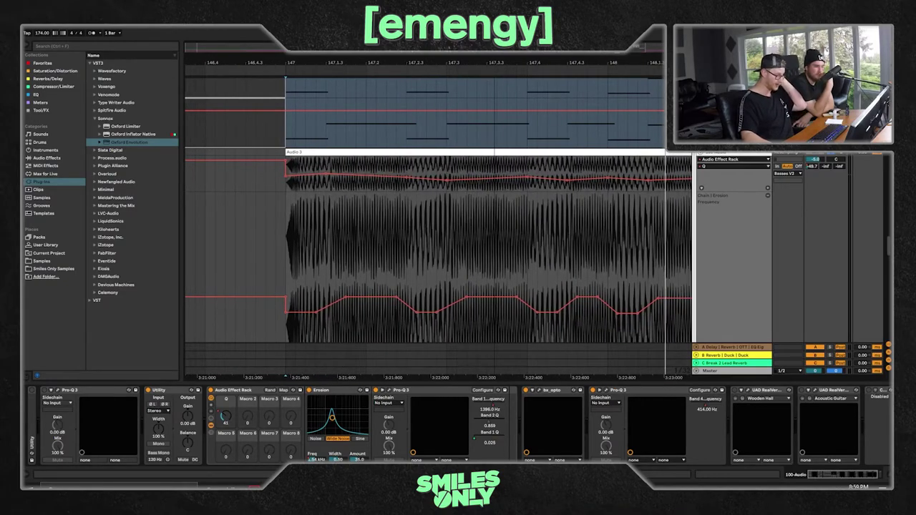
drag(493, 104, 466, 98)
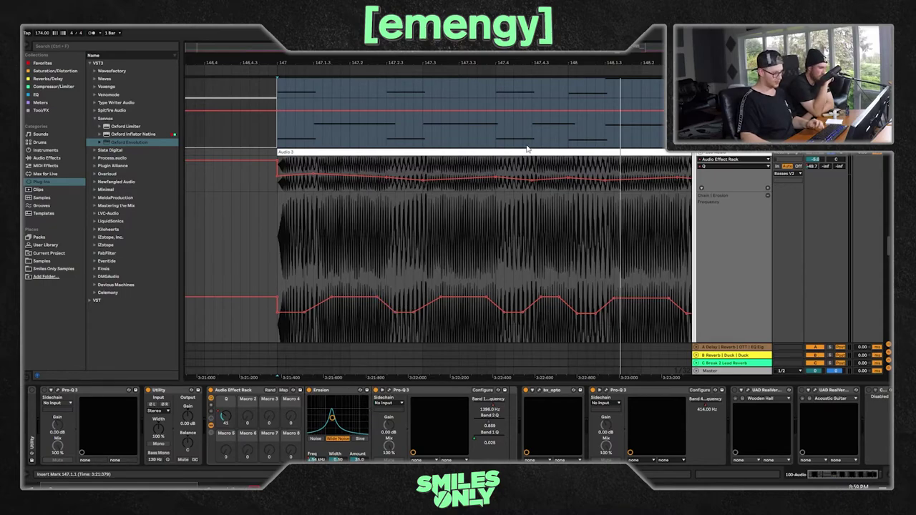
- Look at the Pro-Q 3 curve after Erosion on 100 Audio, and play the resampled clip from bar 147
click(388, 391)
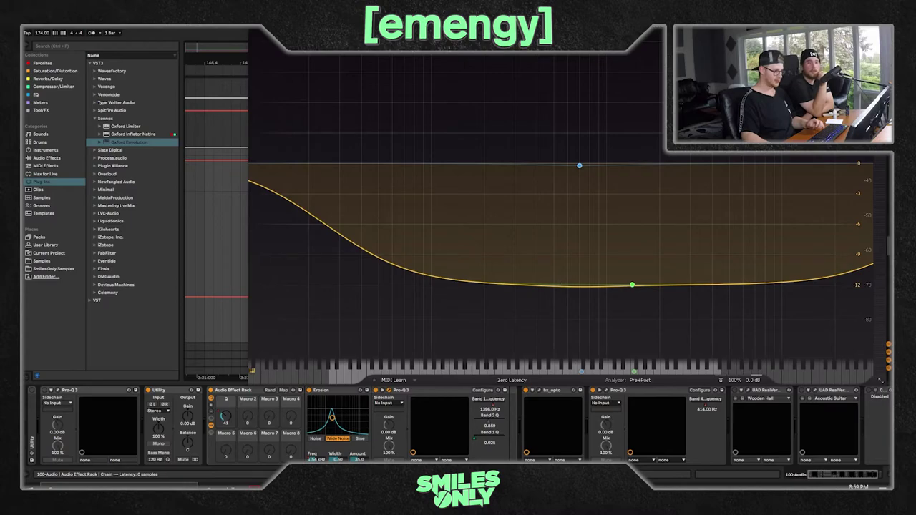
key(ctrl+alt+p)
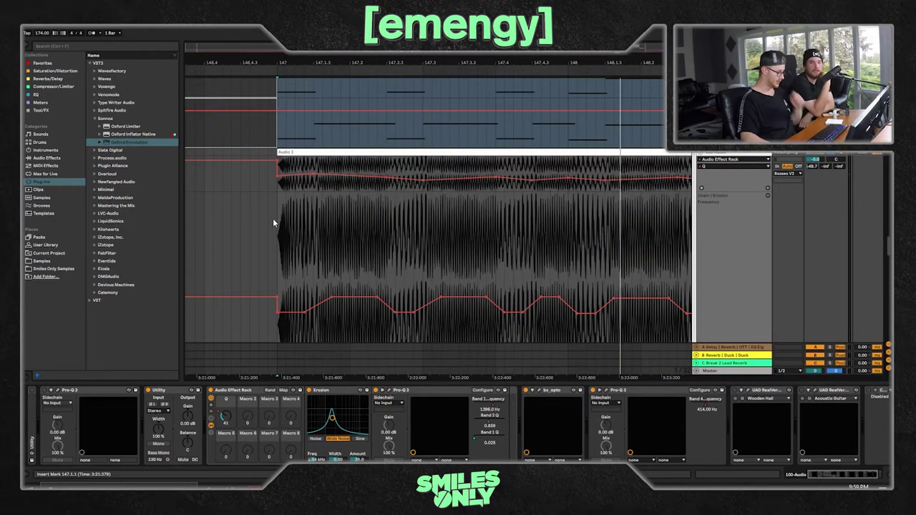
click(280, 217)
key(space)
drag(519, 67, 623, 86)
key(space)
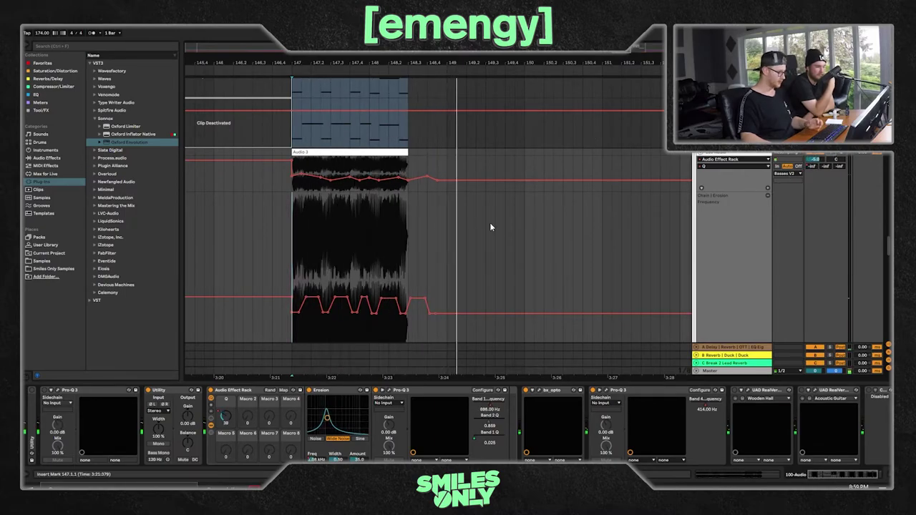
- Unfold the Sub group, show the Drop sub device chain and play near the start of Drop 2B from 141.2.1
scroll(530, 264, down, 10)
scroll(529, 264, up, 10)
scroll(528, 269, up, 10)
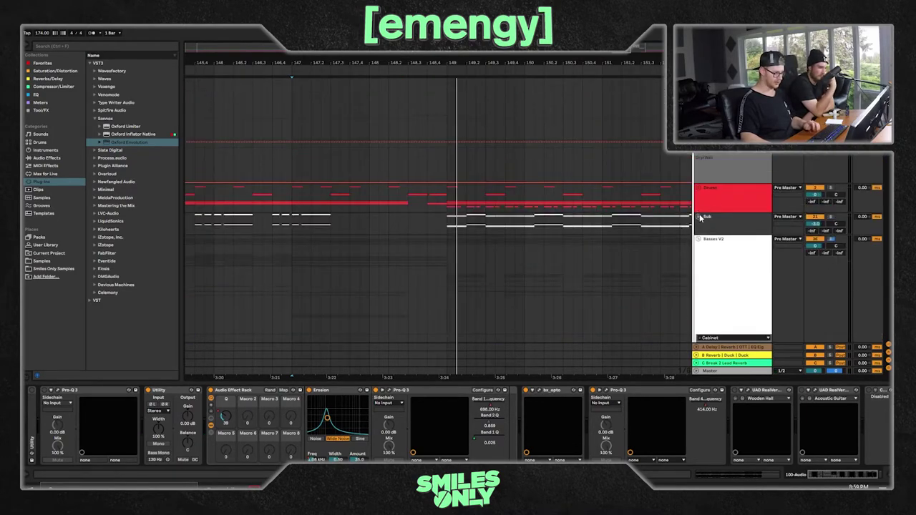
click(701, 217)
click(730, 127)
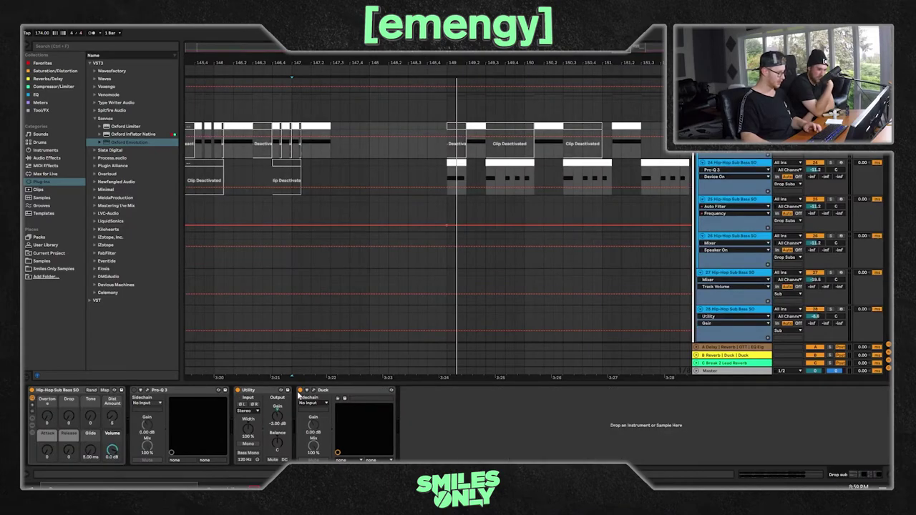
drag(231, 63, 648, 63)
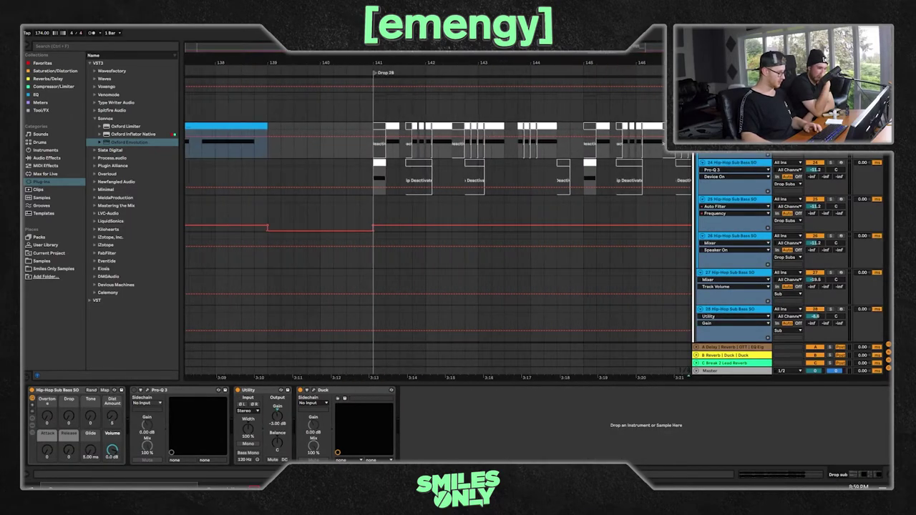
click(387, 152)
key(space)
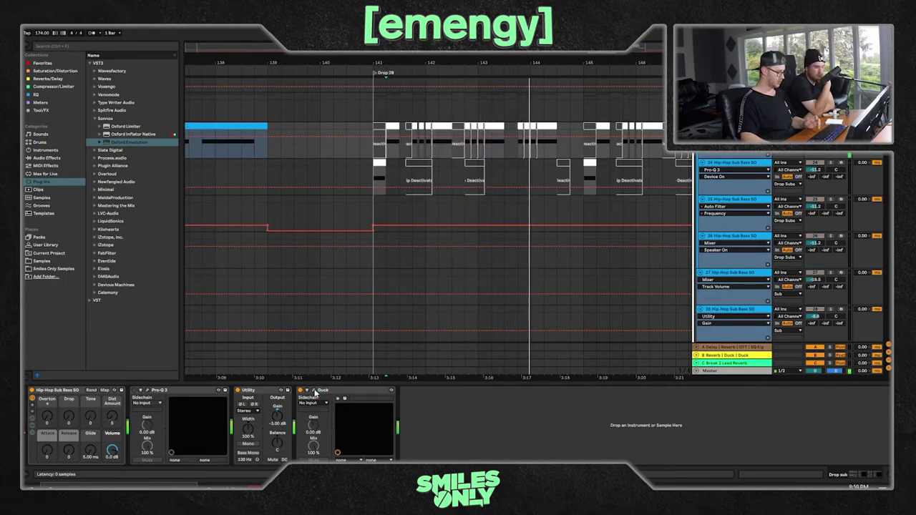
- Open the Duck plug-in on the Drop sub track and examine its ducking curve and speed
click(314, 392)
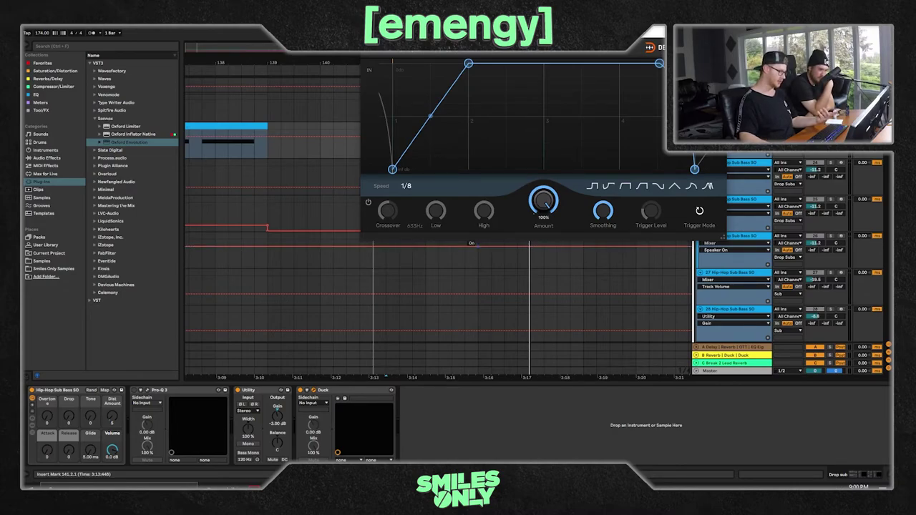
click(718, 32)
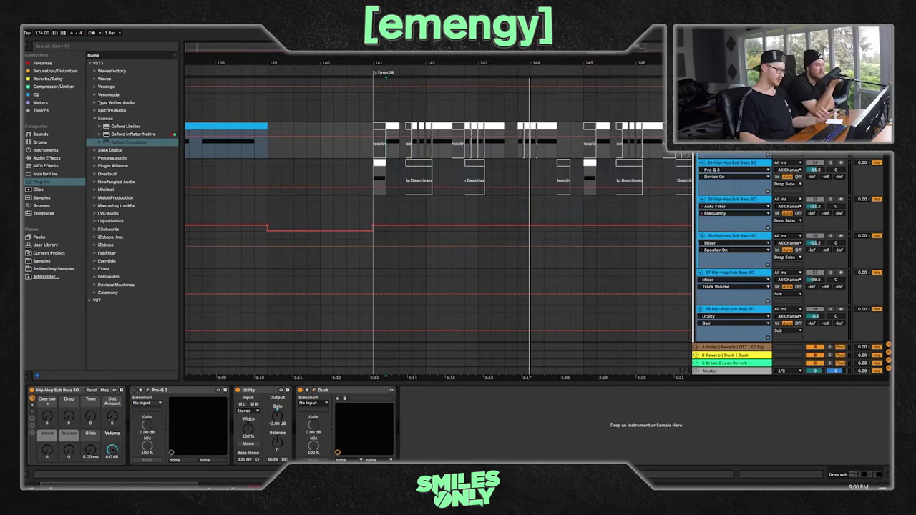
click(313, 391)
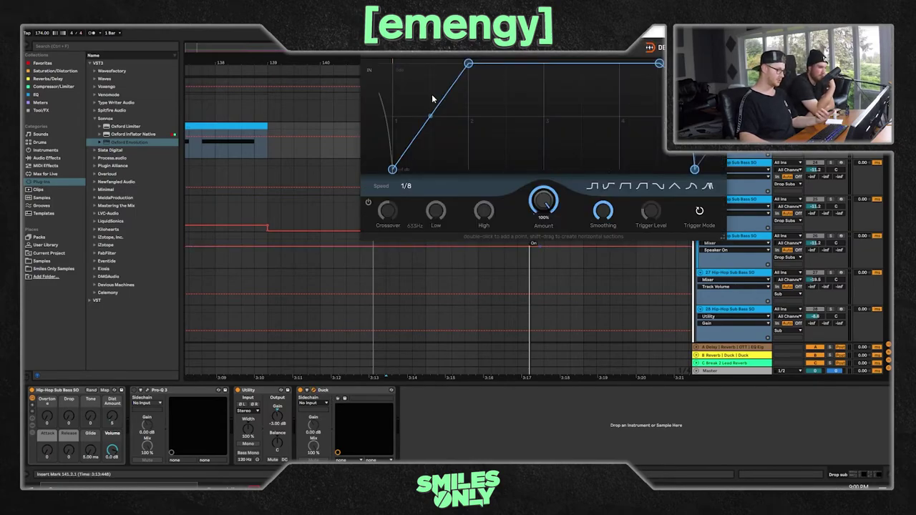
key(ctrl+alt+p)
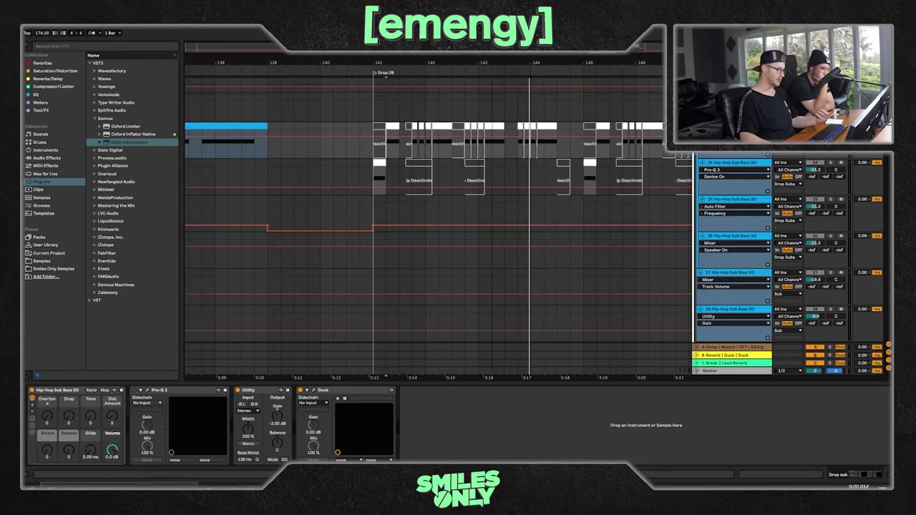
- Enlarge the OG Reese track and examine the fades between its frozen clips around 143.1.3
drag(592, 62, 606, 60)
scroll(491, 242, down, 10)
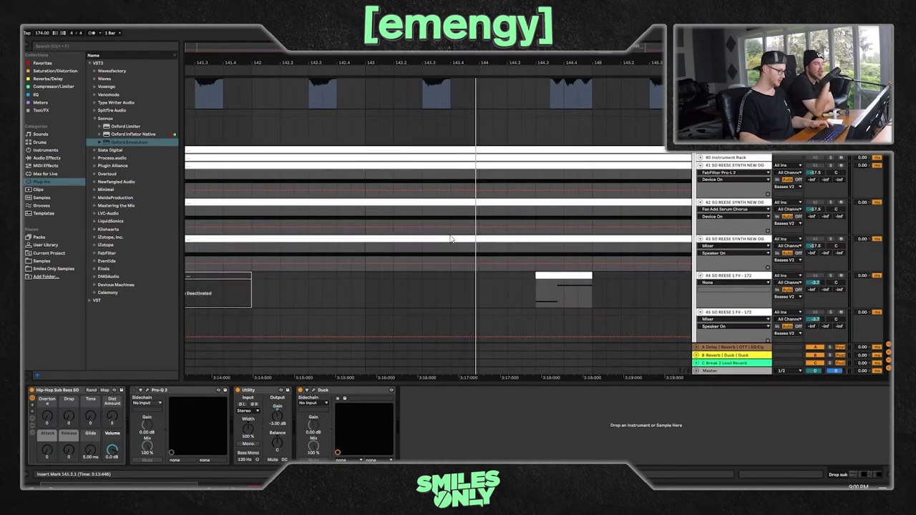
scroll(451, 239, down, 8)
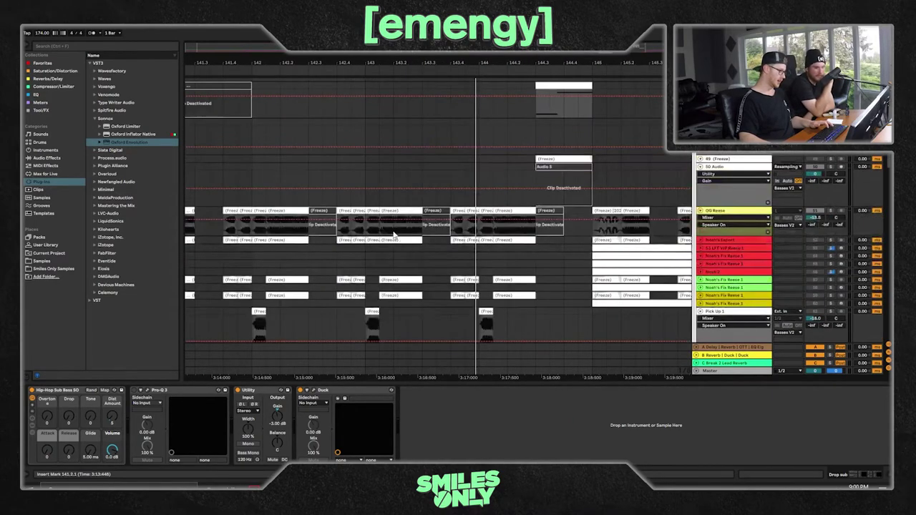
click(387, 233)
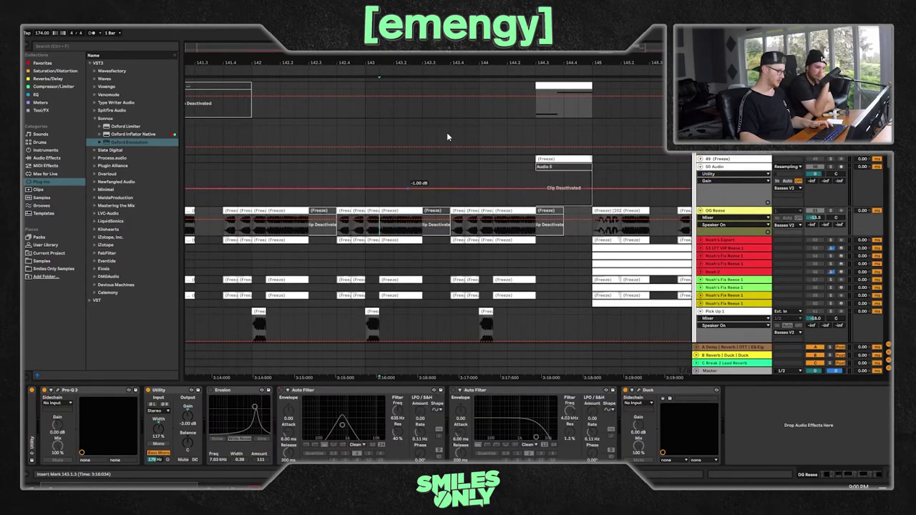
drag(728, 235, 713, 336)
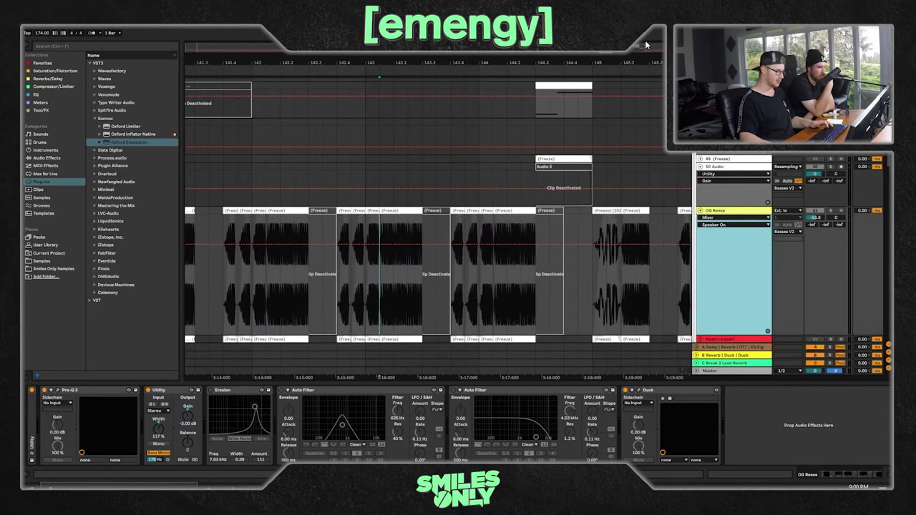
mouse_move(609, 53)
mouse_down()
mouse_move(602, 114)
mouse_move(516, 154)
mouse_up()
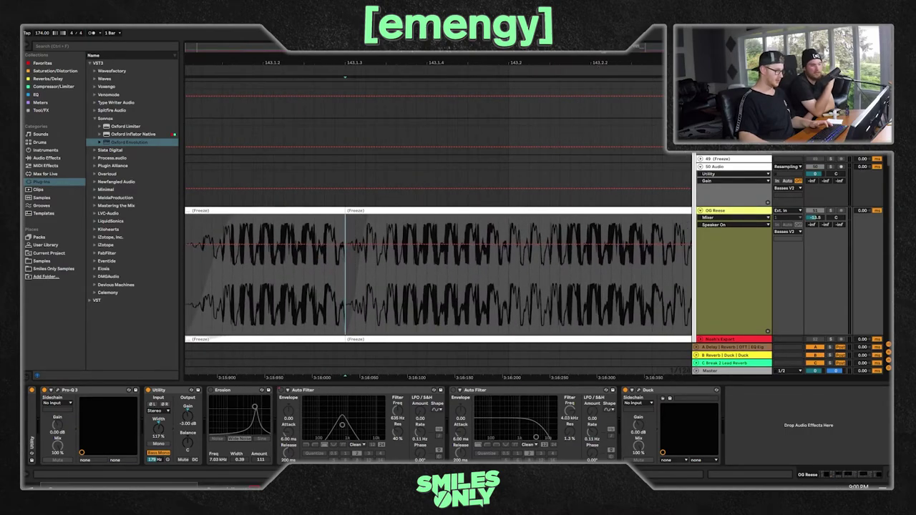
key(x)
drag(609, 63, 655, 34)
- Return to the Sub group and play the soloed Drop sub track from bar 142
scroll(657, 152, up, 15)
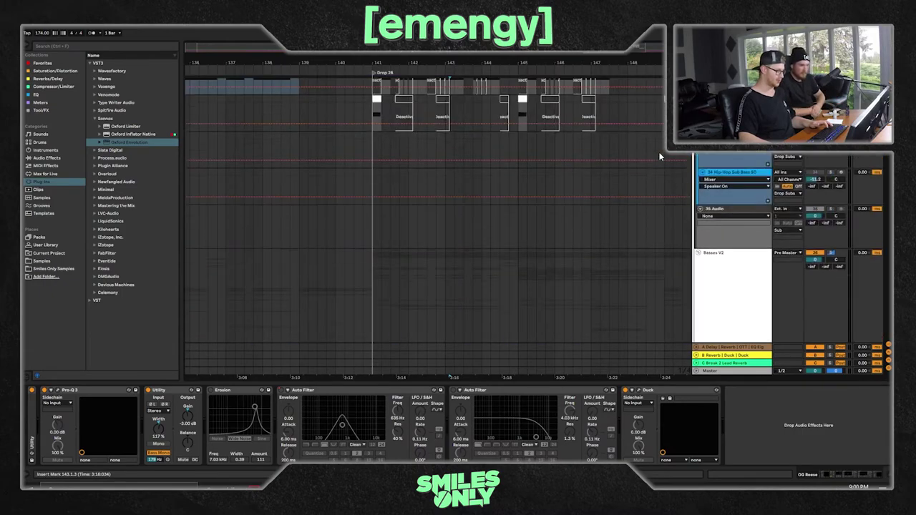
scroll(637, 174, up, 5)
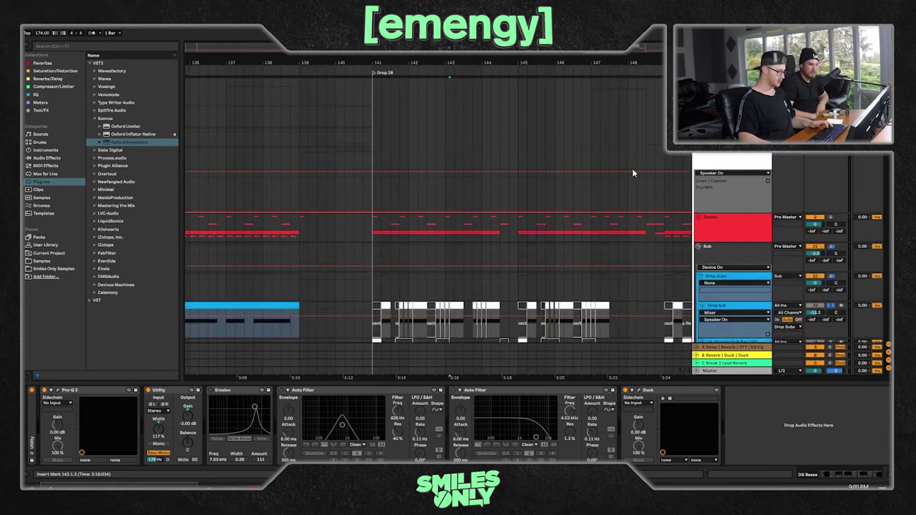
scroll(632, 174, down, 3)
click(484, 244)
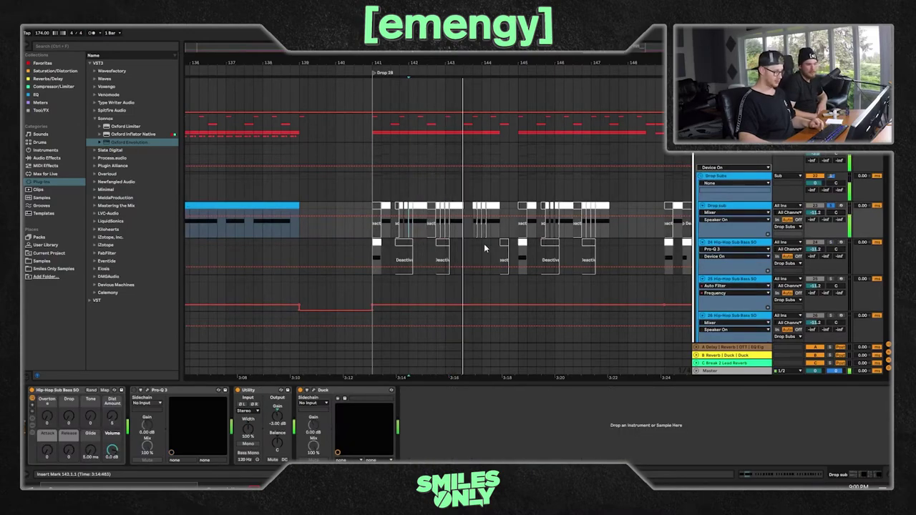
key(space)
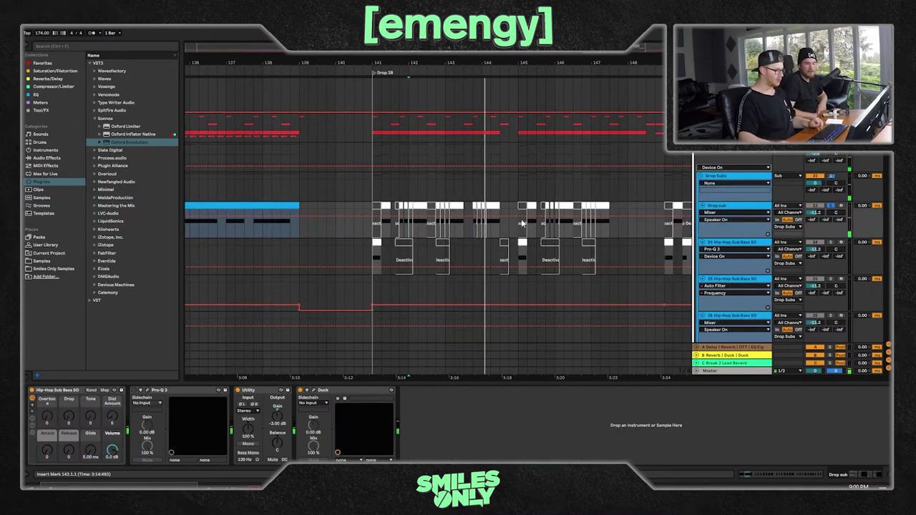
- Solo the 25 Hip-Hop Sub Bass SO track and play its clip from bar 155, just before the Outro
scroll(438, 222, right, 4)
scroll(438, 222, down, 4)
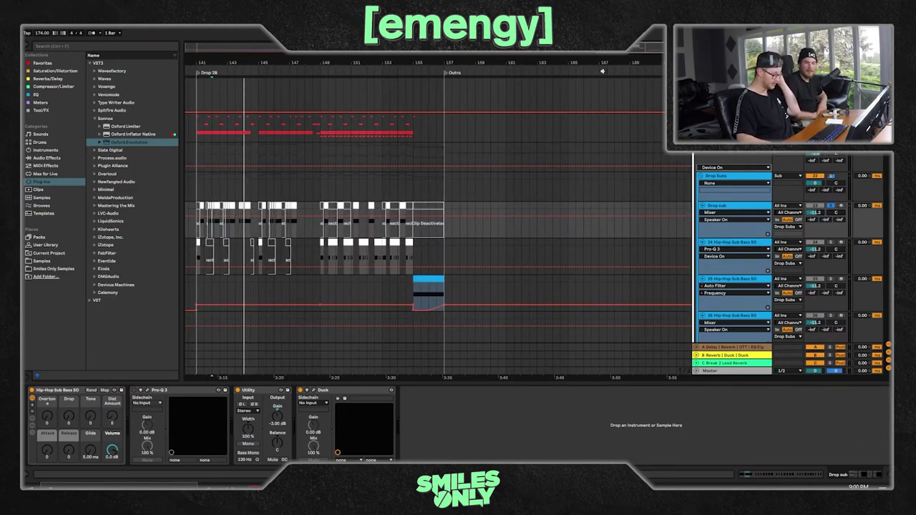
click(445, 243)
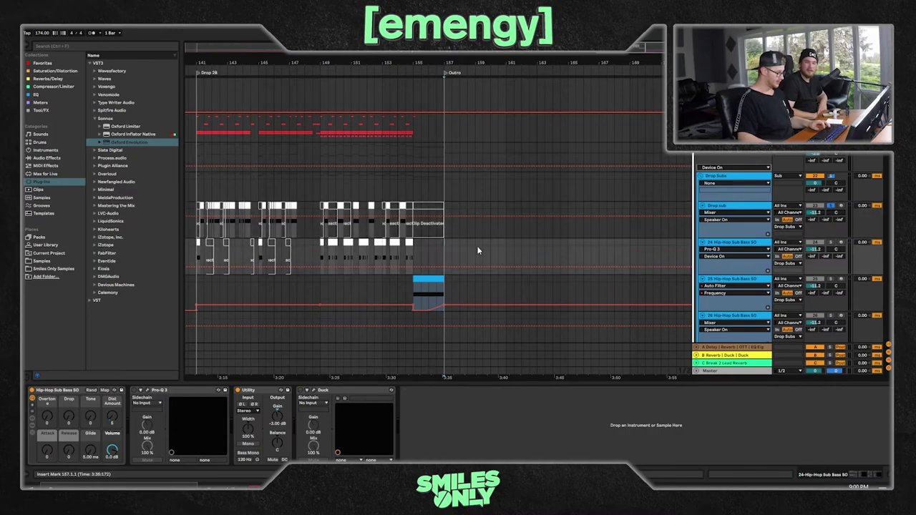
click(412, 251)
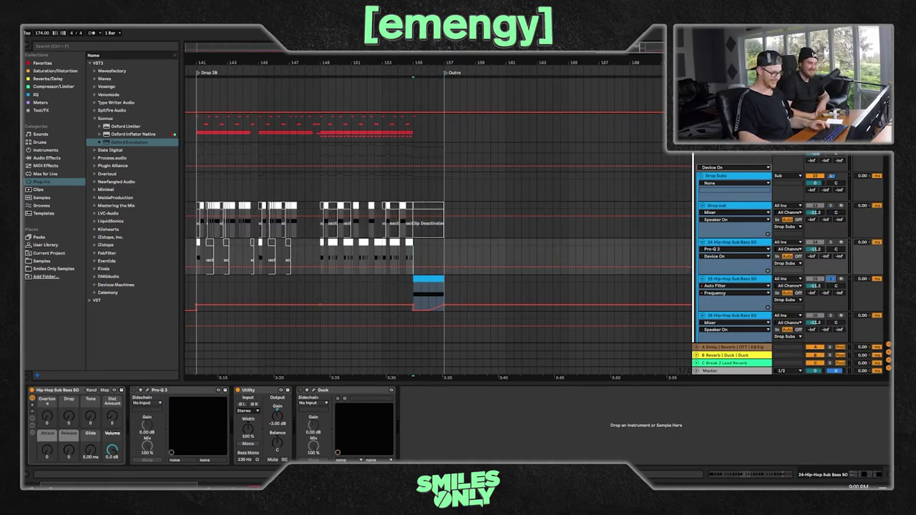
drag(659, 49, 608, 53)
key(space)
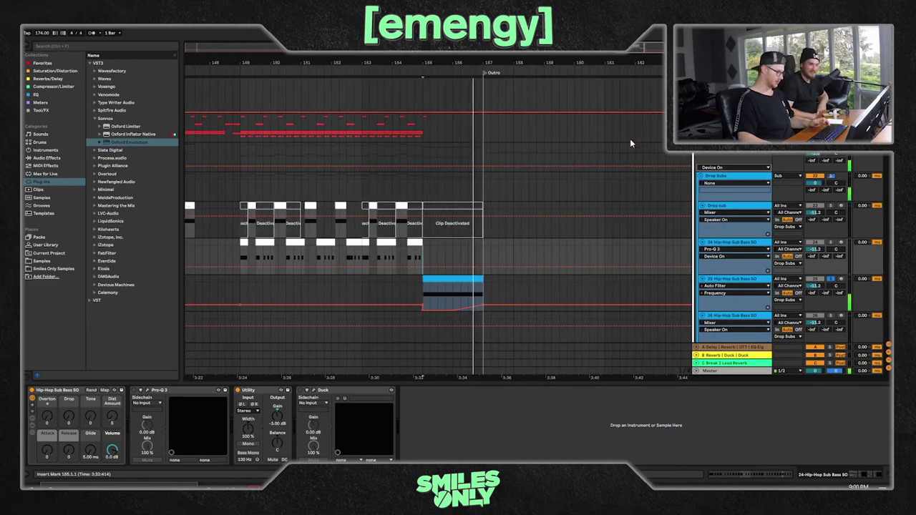
- Look through the bass tracks of Drop 2B up to the Outro, from the reese synths down past OG Reese
scroll(543, 215, down, 4)
scroll(544, 213, down, 10)
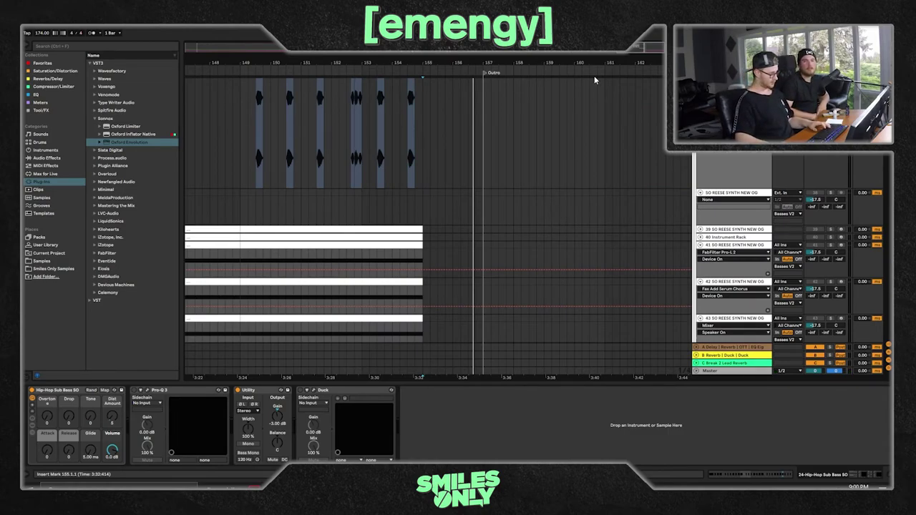
key(plus)
key(plus)
scroll(603, 247, down, 3)
scroll(603, 251, down, 15)
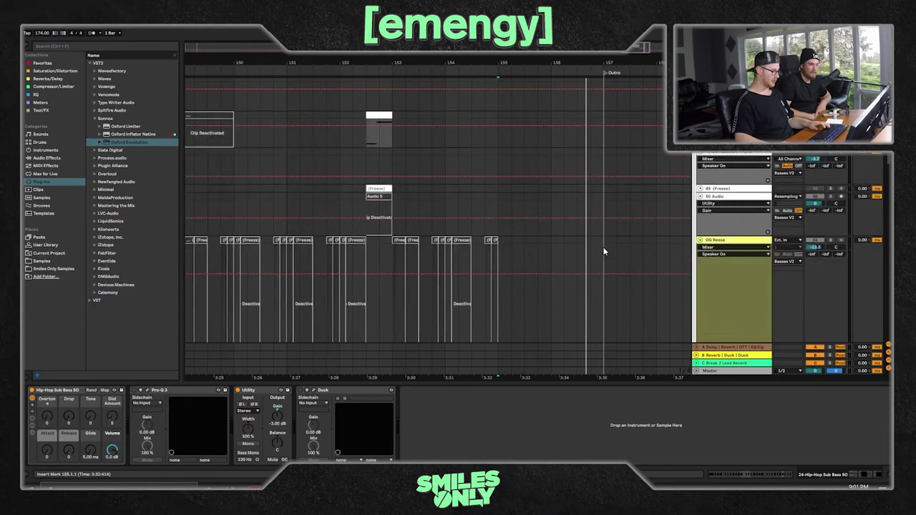
drag(603, 63, 598, 36)
key(minus)
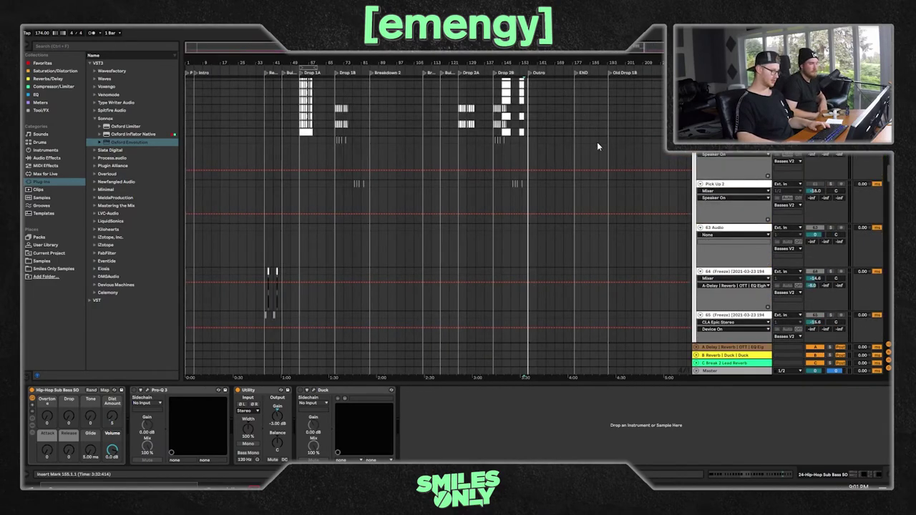
- Fold the Sub and Basses V2 groups and bring the Synths group into view across the whole arrangement
scroll(731, 247, up, 15)
scroll(731, 247, up, 10)
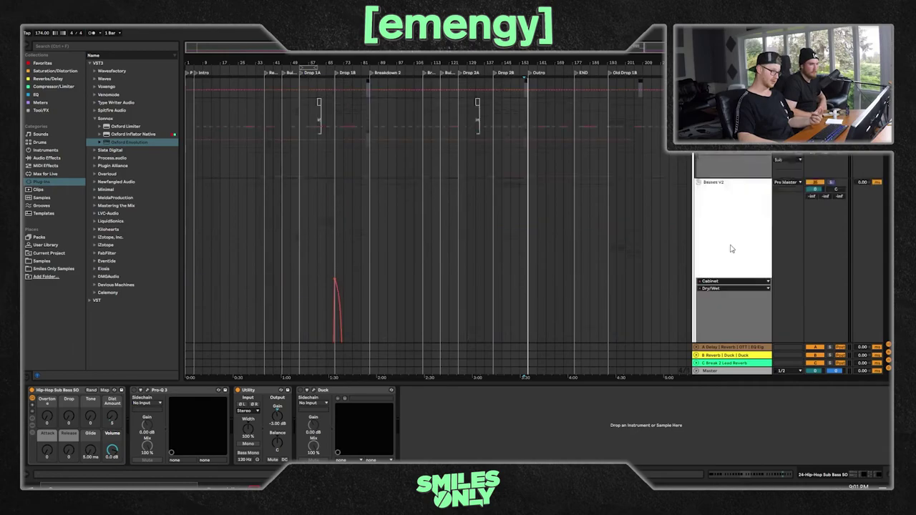
scroll(726, 247, up, 5)
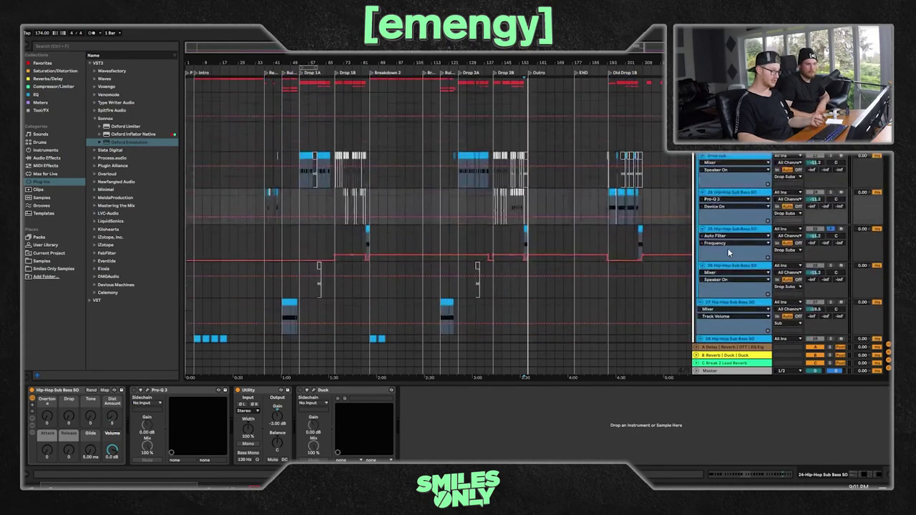
click(699, 222)
scroll(712, 219, down, 5)
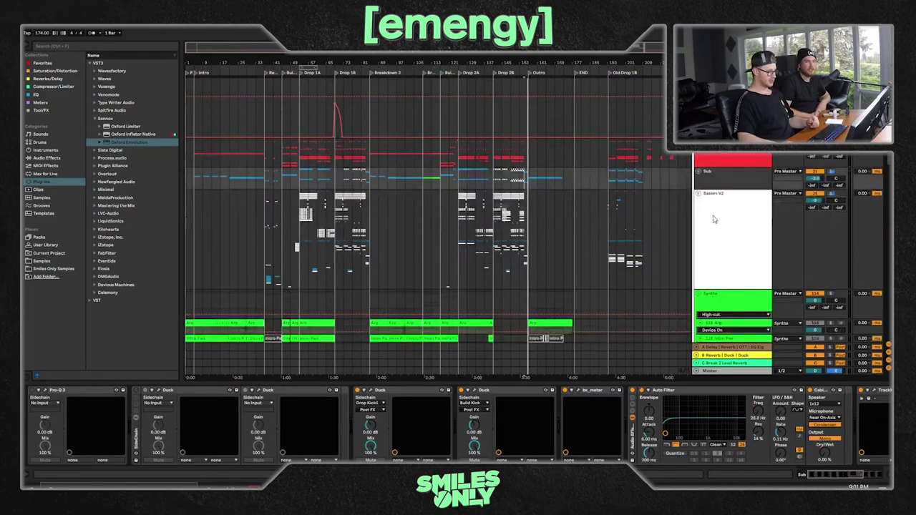
- Fold the Synths, Vocals and FX groups and bring the Sub and Basses V2 groups back into view
click(698, 194)
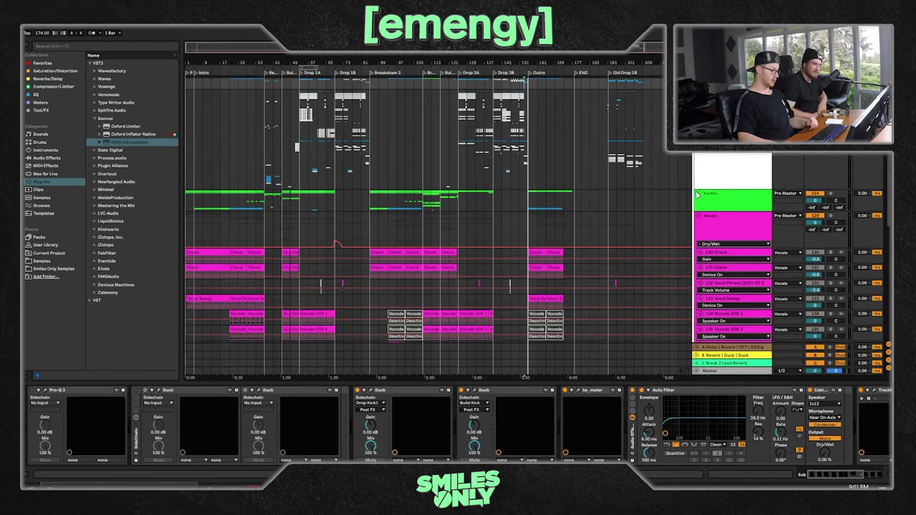
click(700, 217)
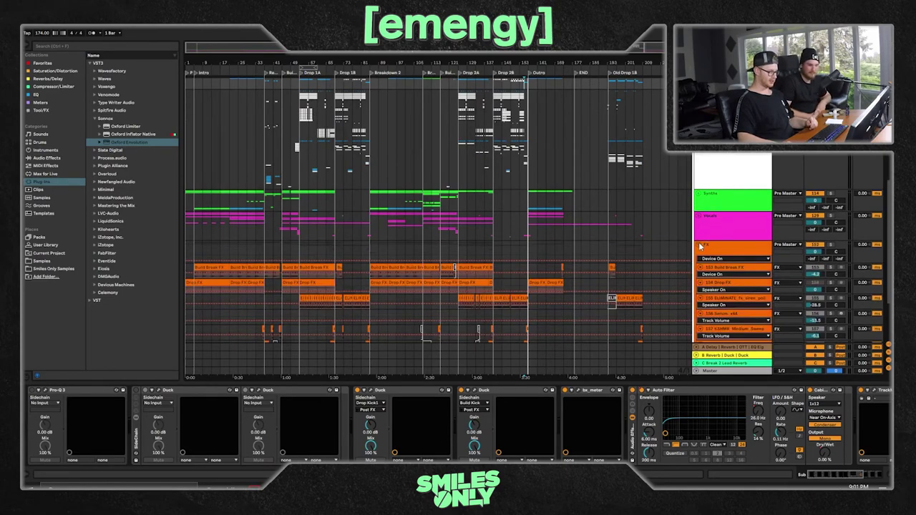
click(701, 246)
scroll(730, 233, up, 3)
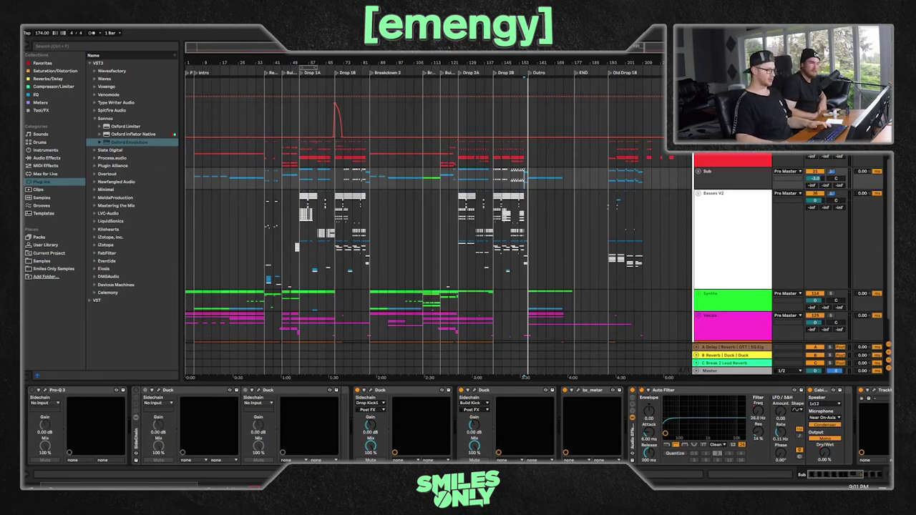
- Look over the Basses V2 group from Drop 1A through Drop 2B, placing the insert marker at Drop 1B and at the Outro, bar 157
drag(458, 49, 446, 68)
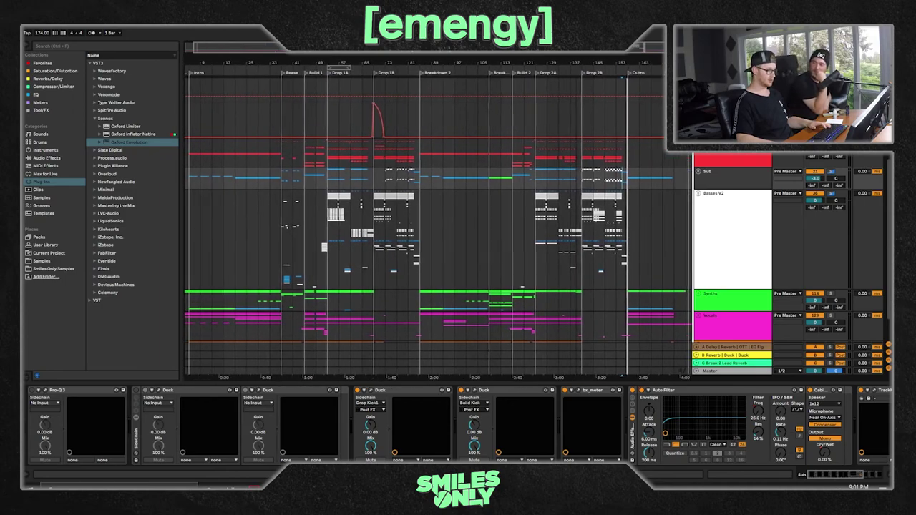
scroll(436, 215, right, 3)
scroll(436, 214, left, 3)
drag(607, 63, 606, 59)
scroll(601, 215, up, 3)
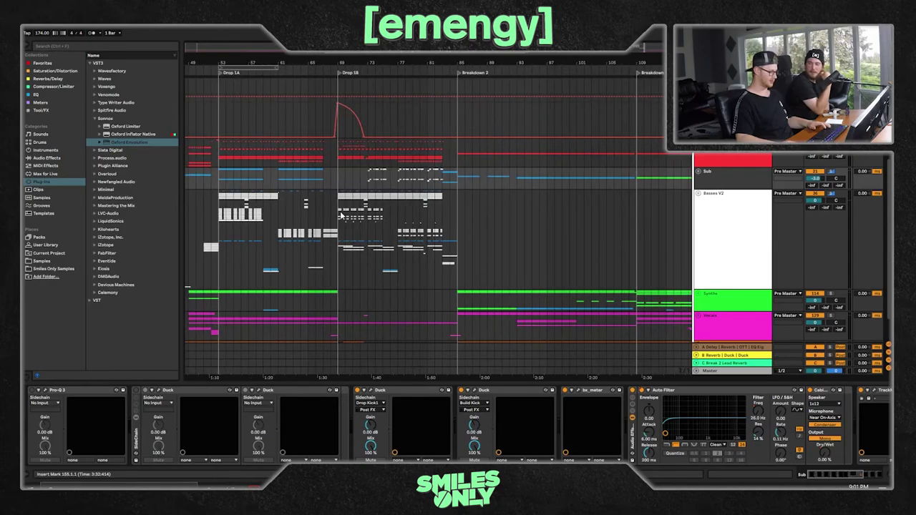
click(342, 214)
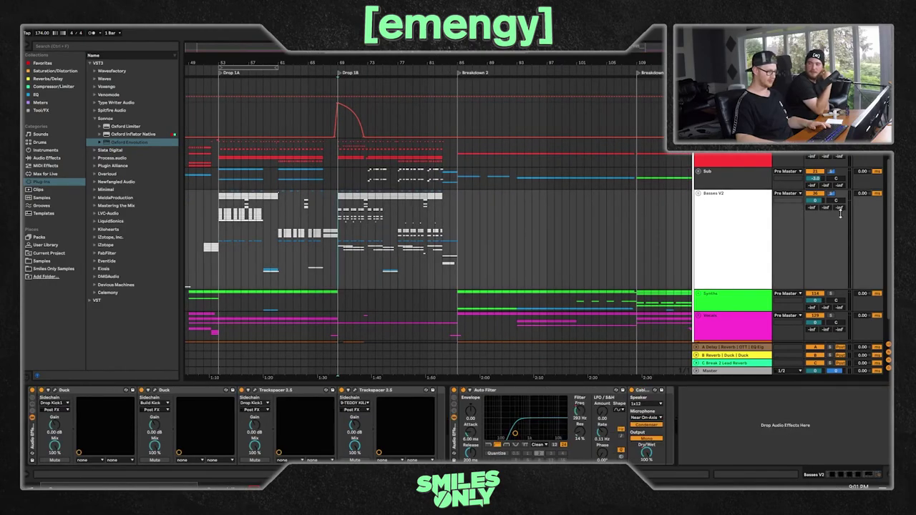
scroll(614, 176, right, 10)
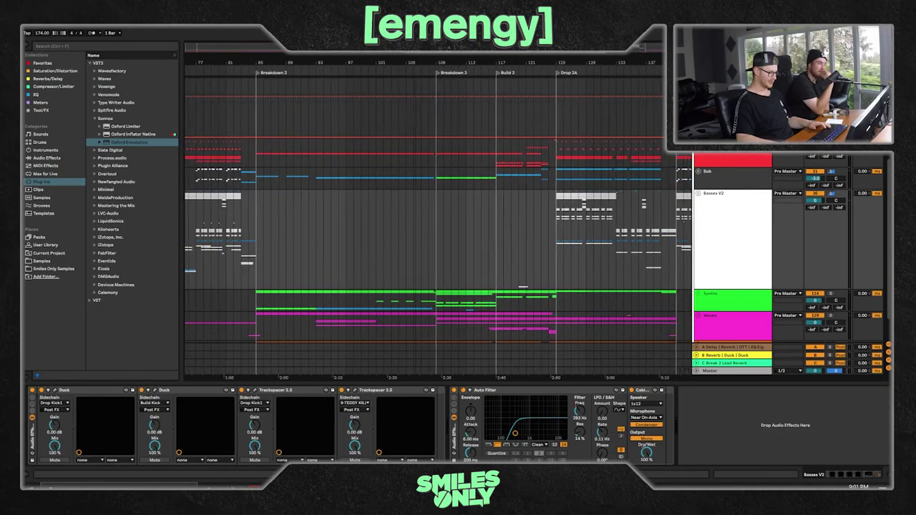
click(630, 204)
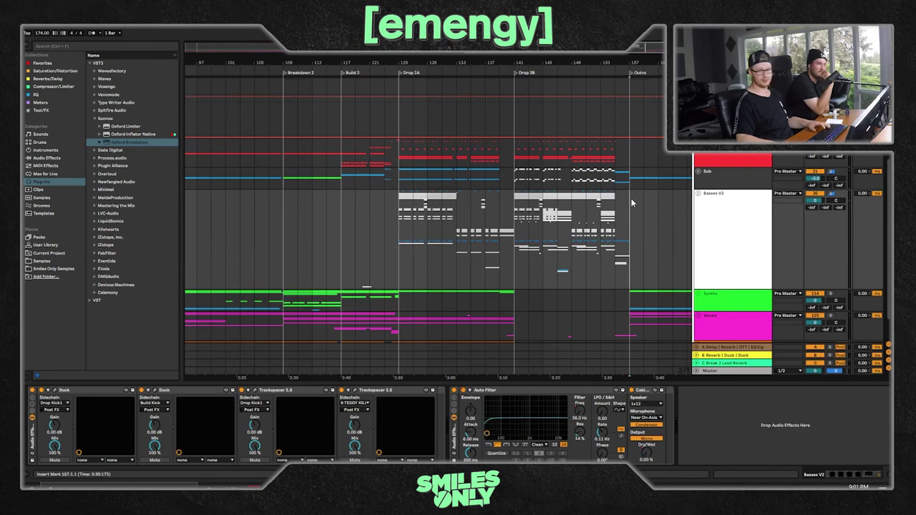